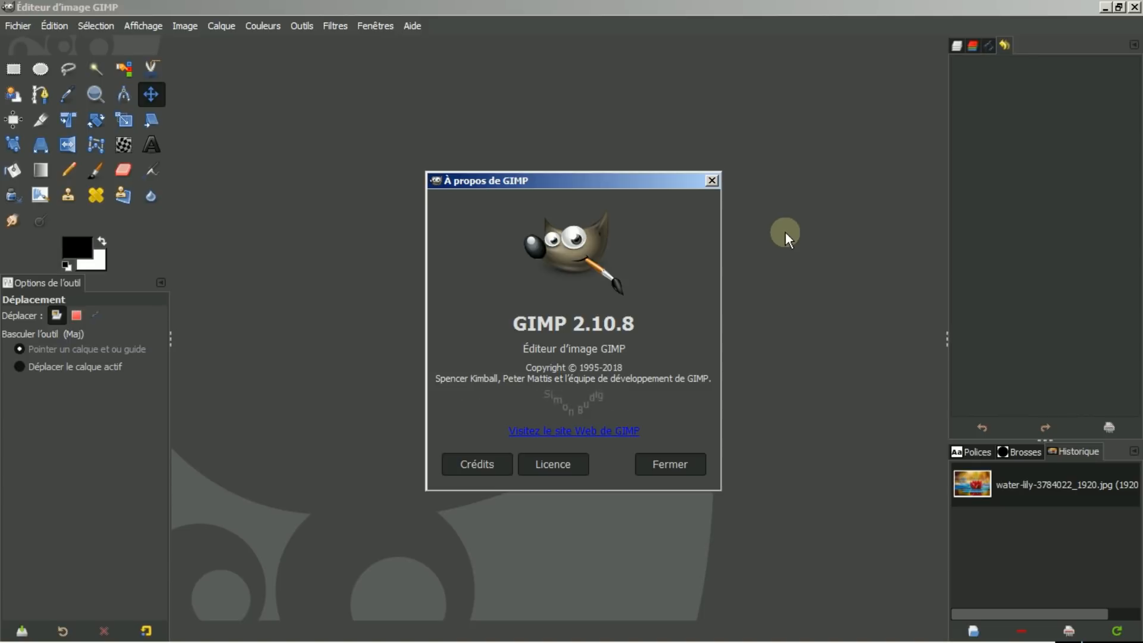
# Close the About dialog and open the water-lily-3784022_1920.jpg image.
pyautogui.click(667, 465)
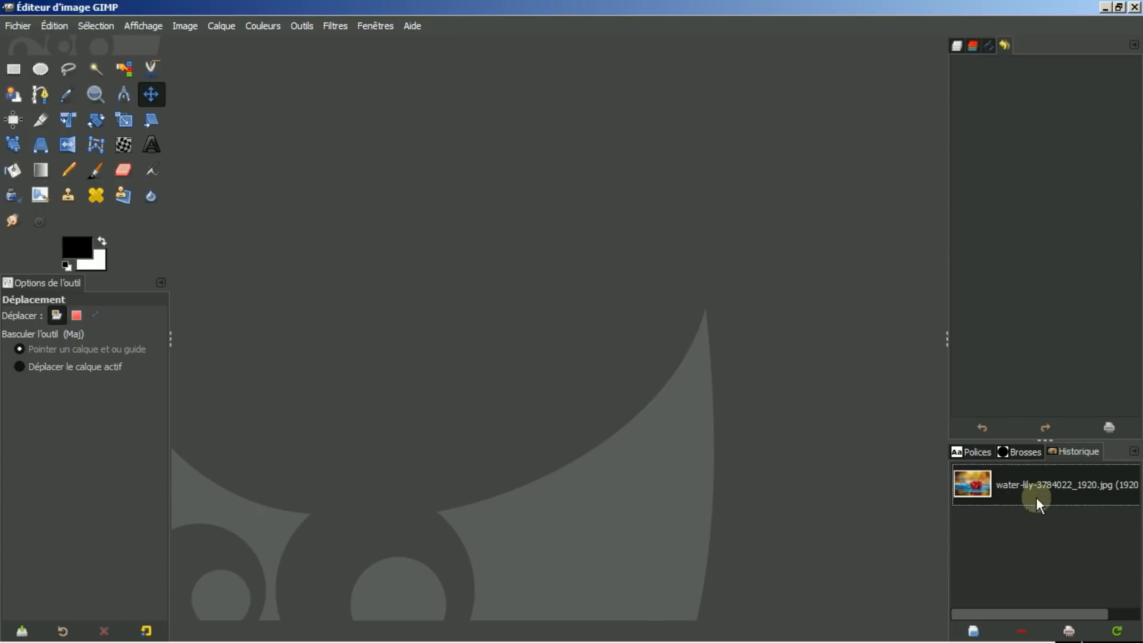
pyautogui.doubleClick(1019, 485)
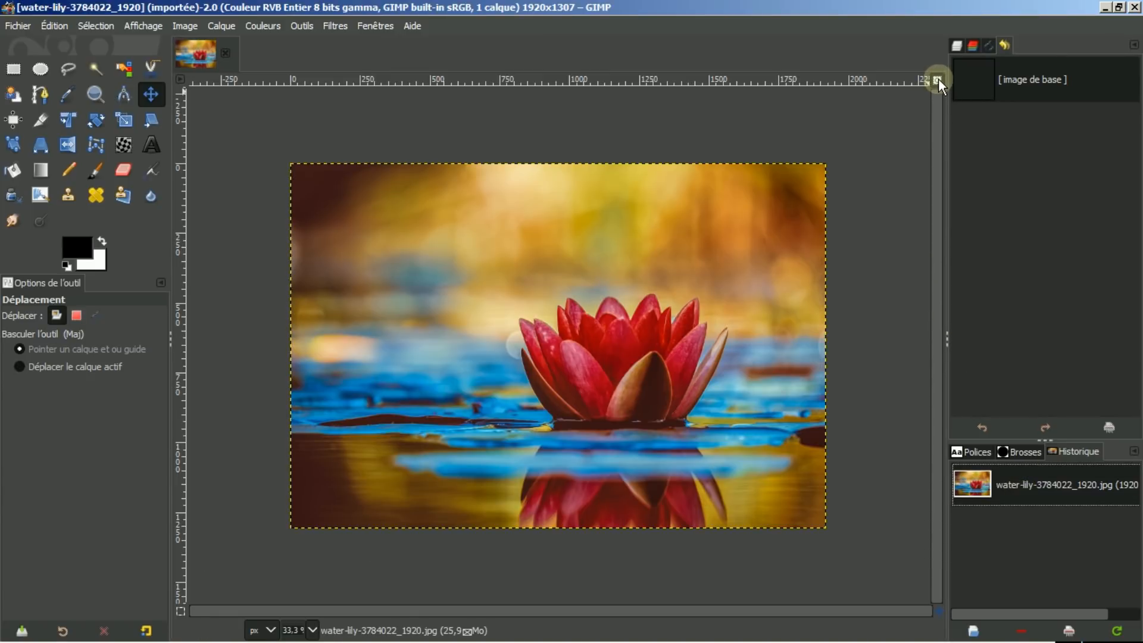
# Add a new layer filled with transparency above the photo.
pyautogui.click(938, 79)
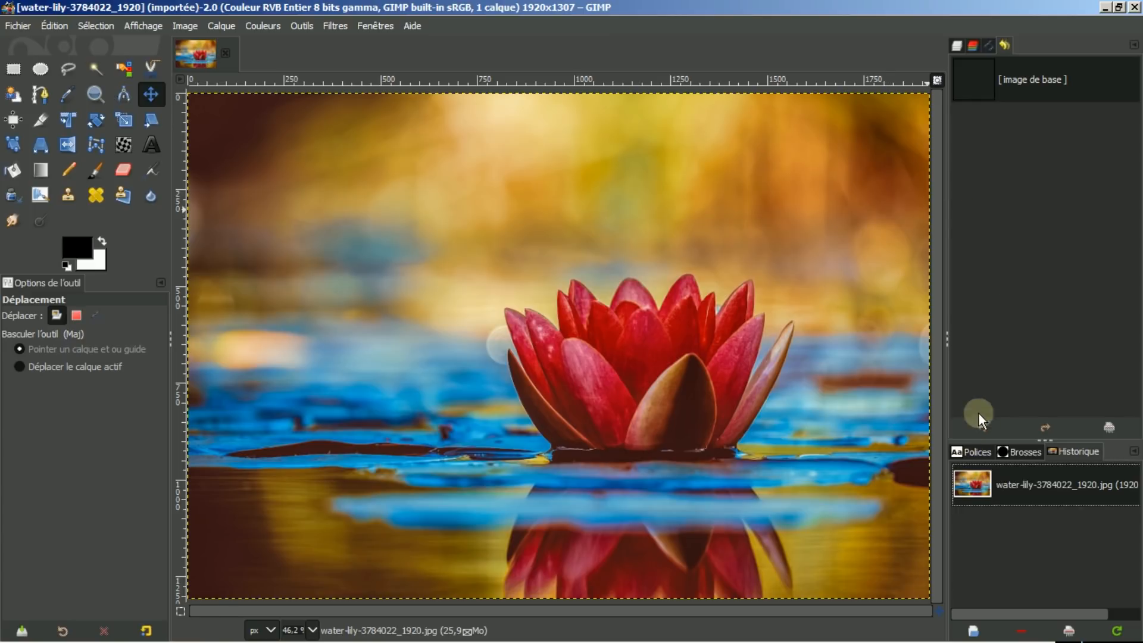
pyautogui.click(955, 44)
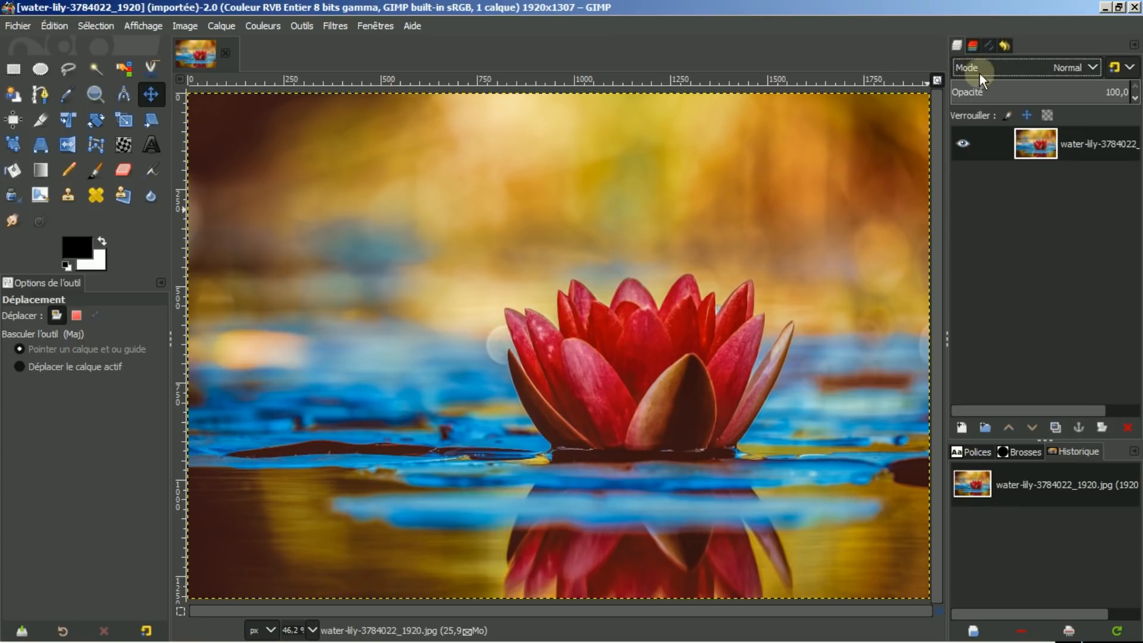
pyautogui.click(959, 426)
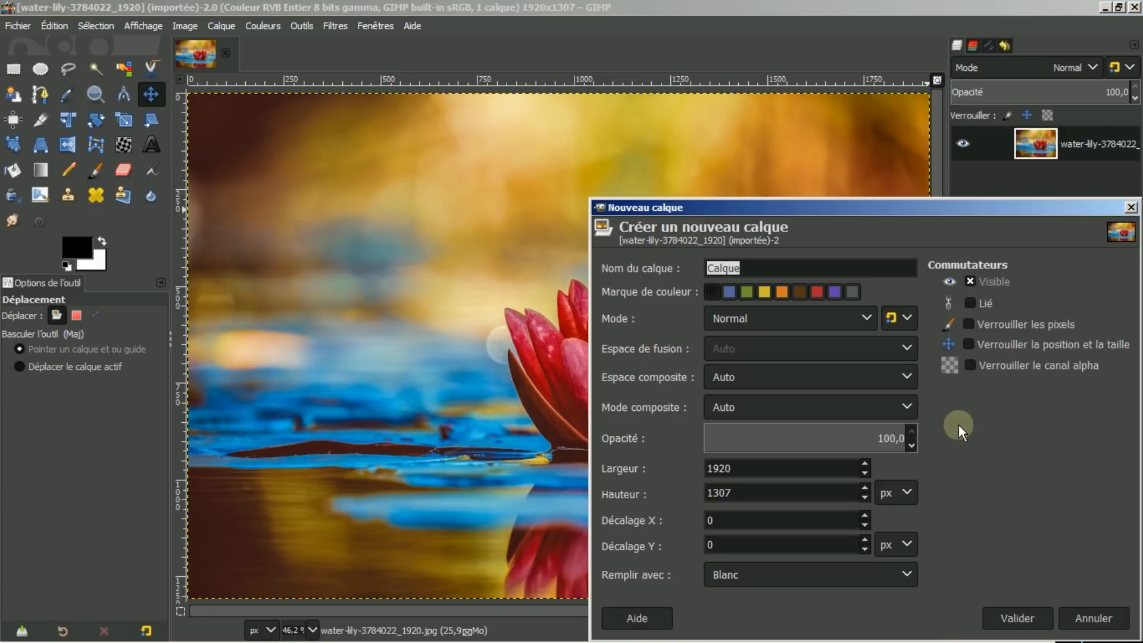
pyautogui.click(904, 574)
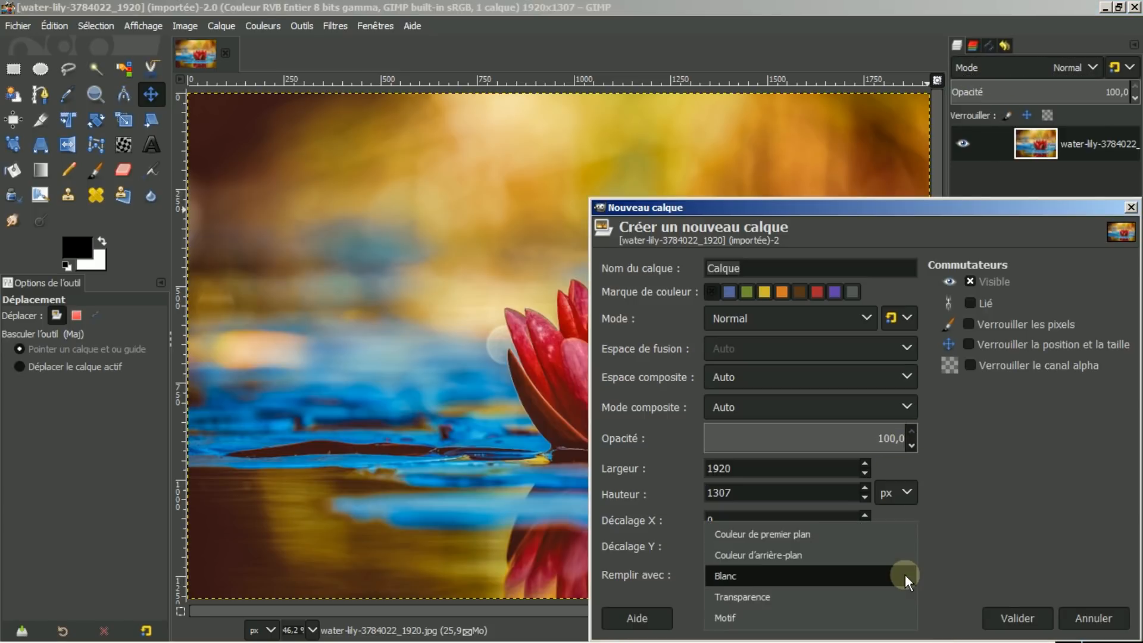
pyautogui.click(810, 595)
pyautogui.click(998, 614)
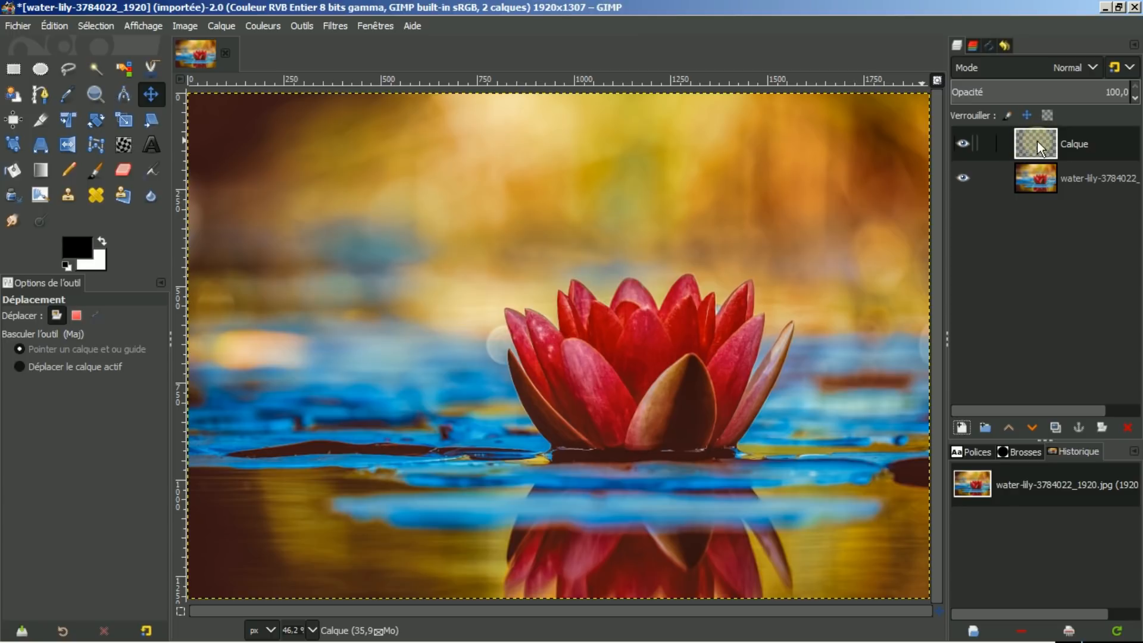
# Draw a rectangular selection about 974 × 177 px in the image's upper-left area.
pyautogui.moveTo(1044, 141); pyautogui.dragTo(101, 52)
pyautogui.click(13, 68)
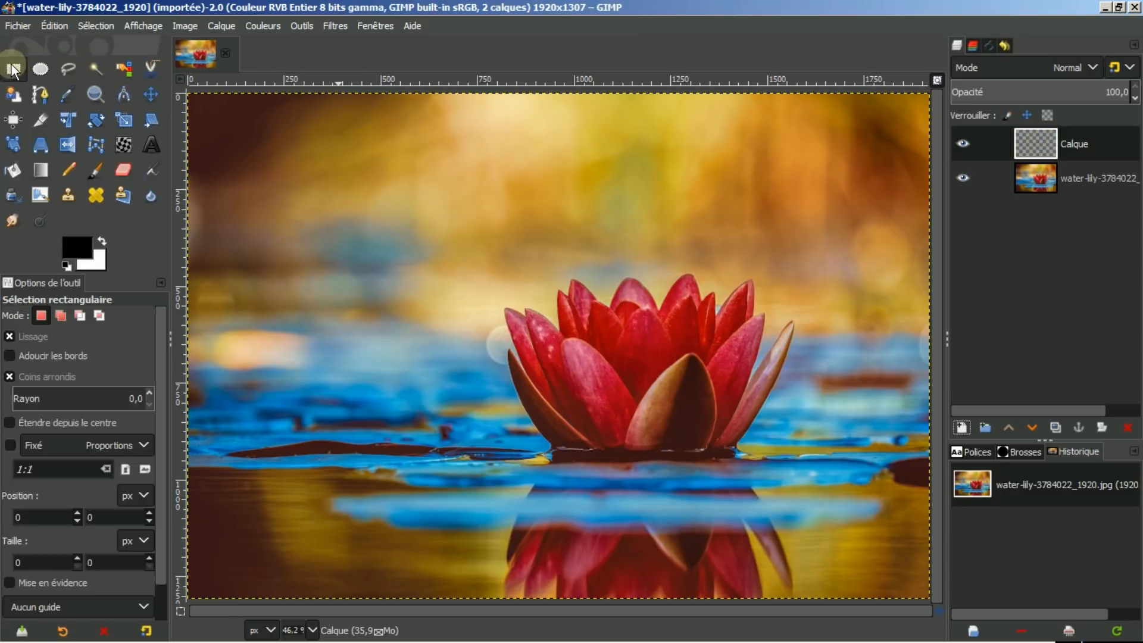
pyautogui.moveTo(222, 148); pyautogui.dragTo(599, 216)
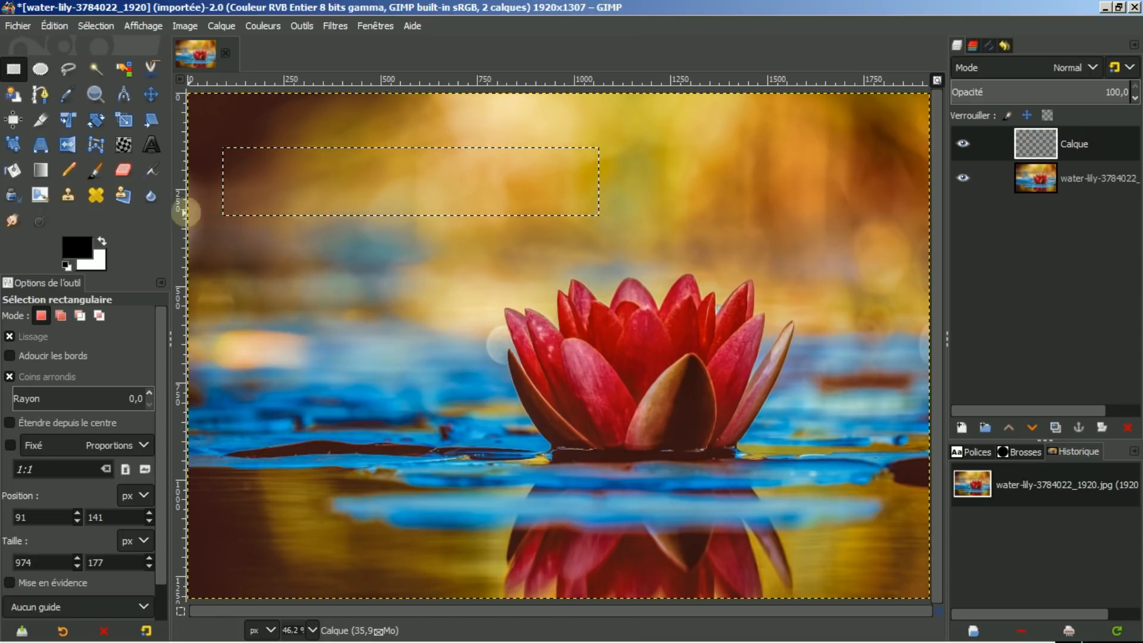
# Choose the Gradient tool and browse the list of available gradient presets.
pyautogui.click(39, 169)
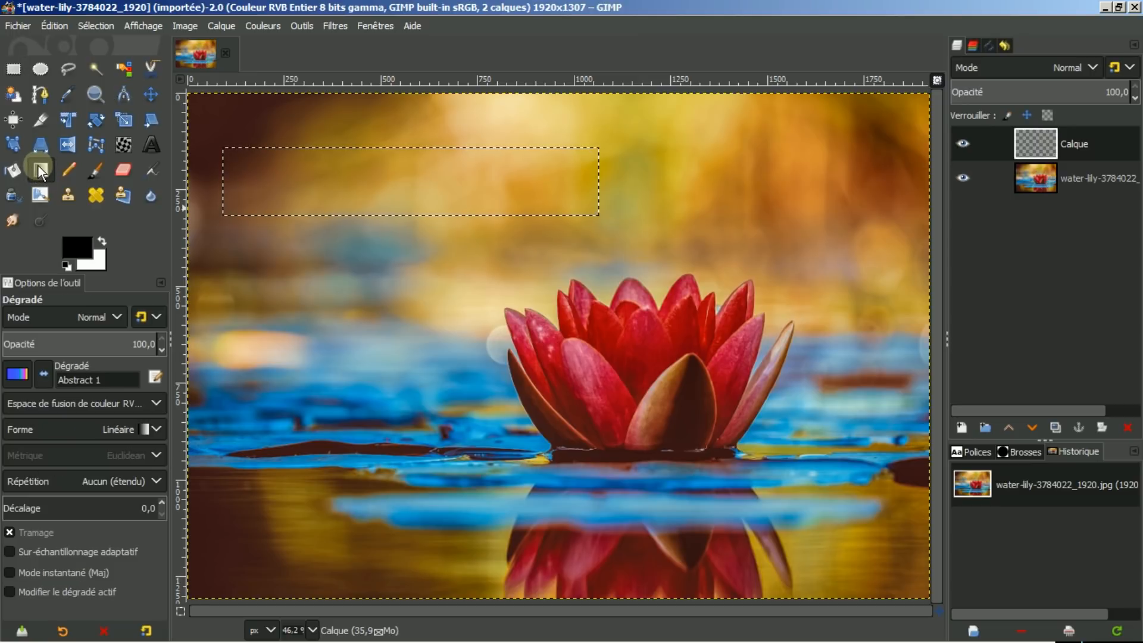
pyautogui.click(17, 373)
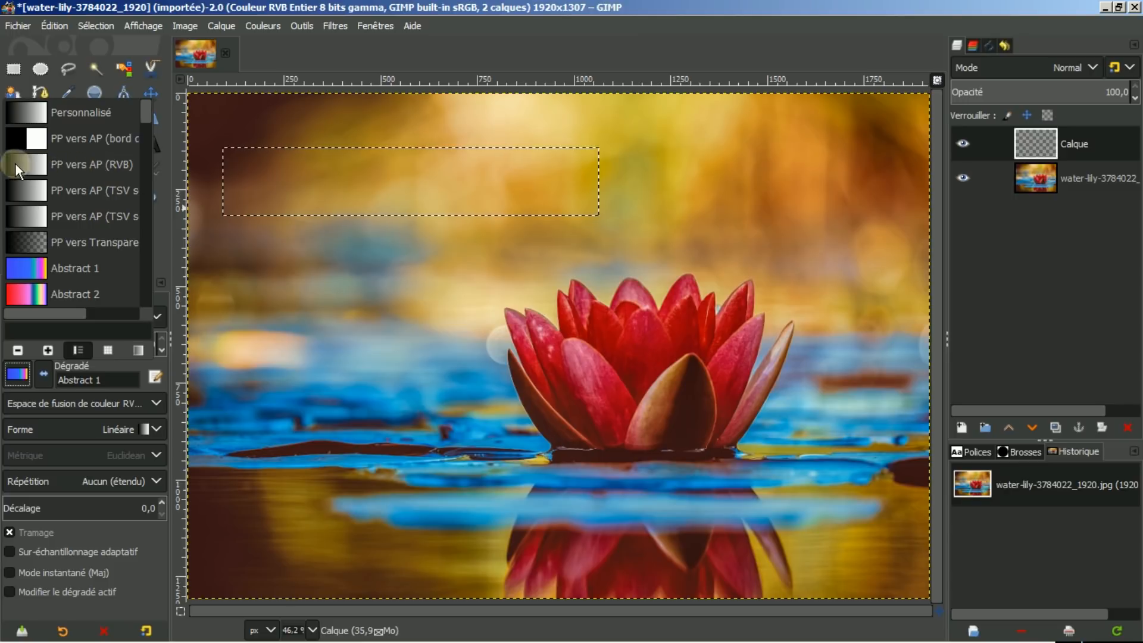
pyautogui.click(16, 374)
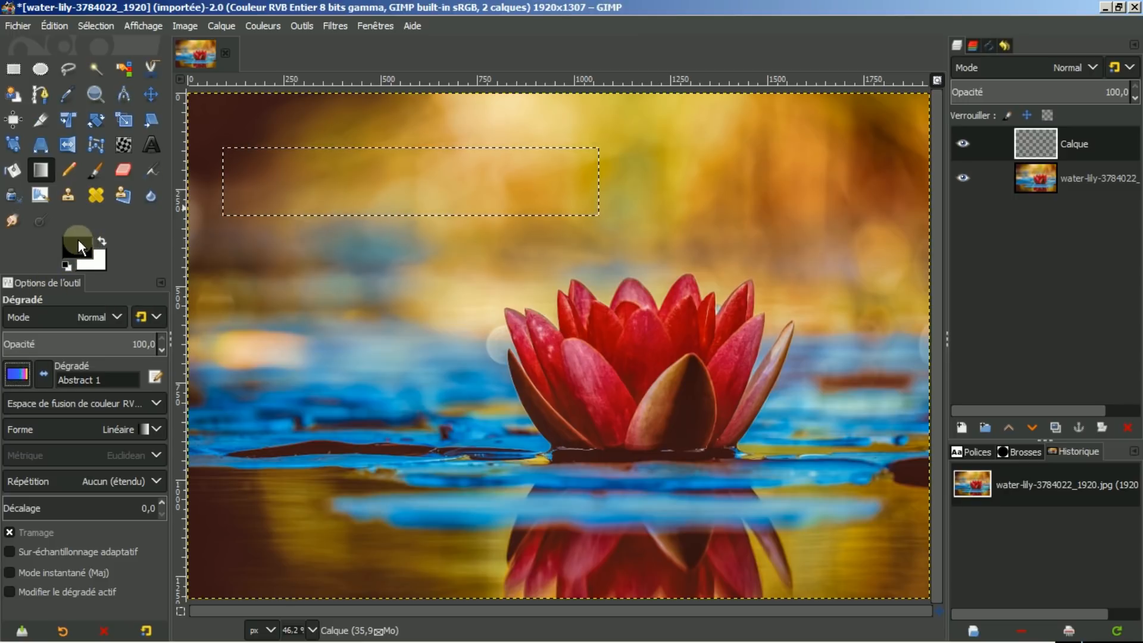
pyautogui.click(17, 380)
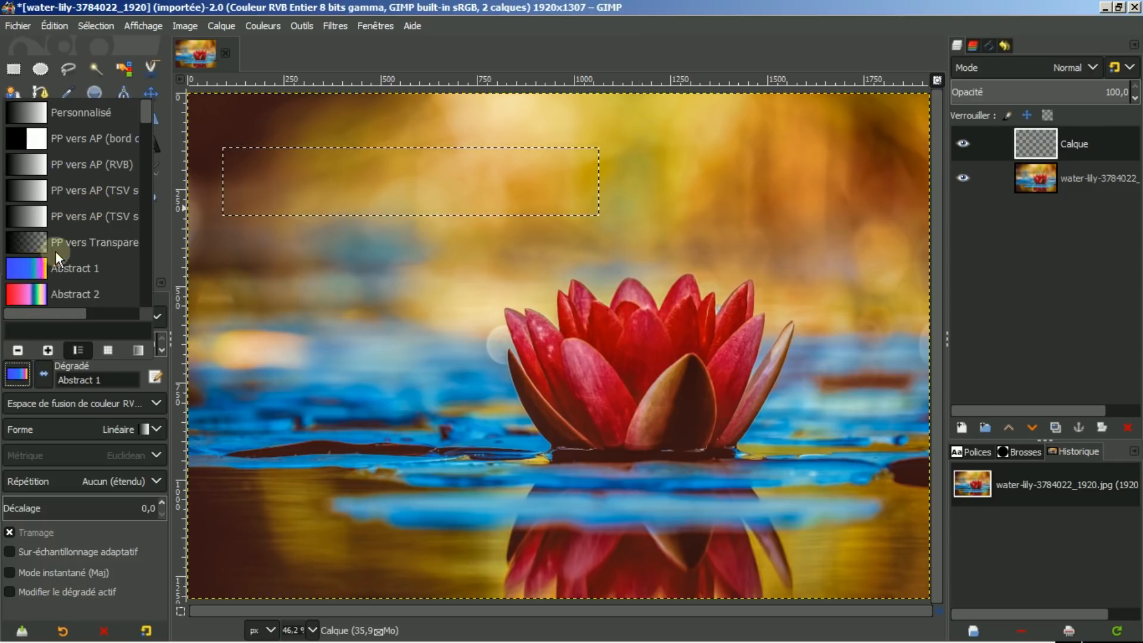
pyautogui.scroll(-1, 67, 237)
pyautogui.scroll(-2, 66, 237)
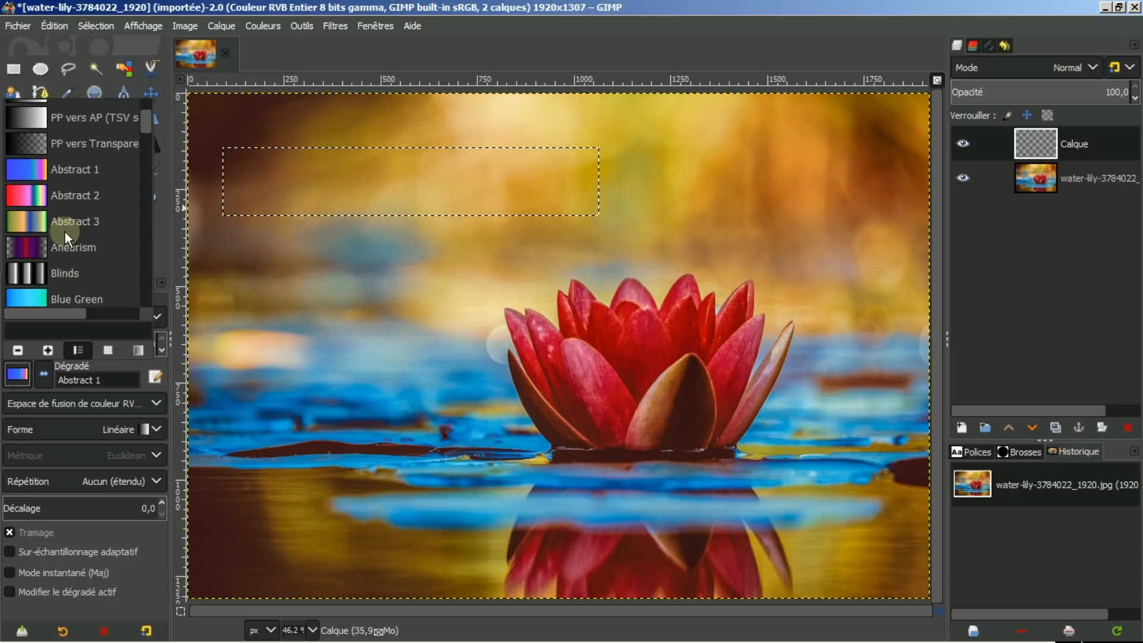
pyautogui.scroll(-4, 67, 237)
pyautogui.scroll(-7, 67, 237)
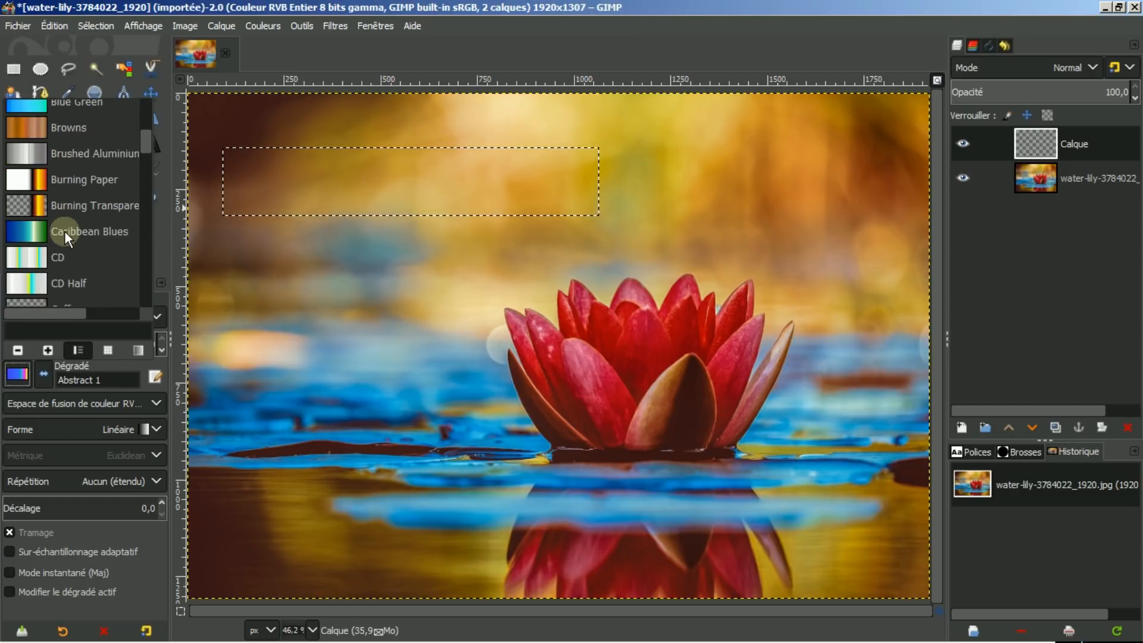
pyautogui.scroll(-10, 67, 237)
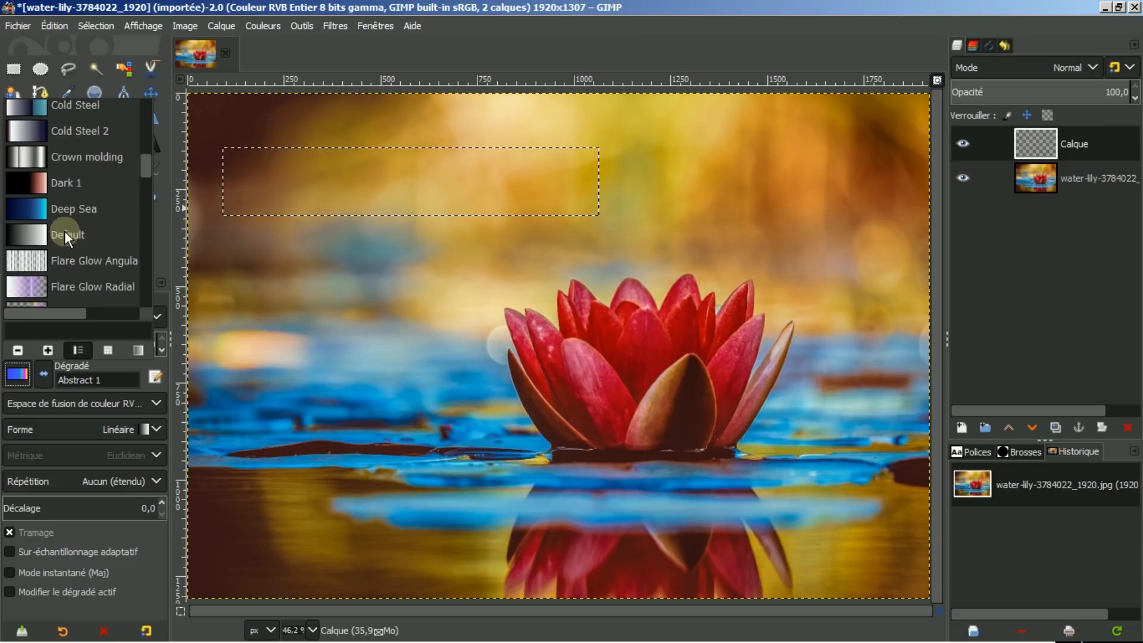
pyautogui.scroll(-13, 67, 237)
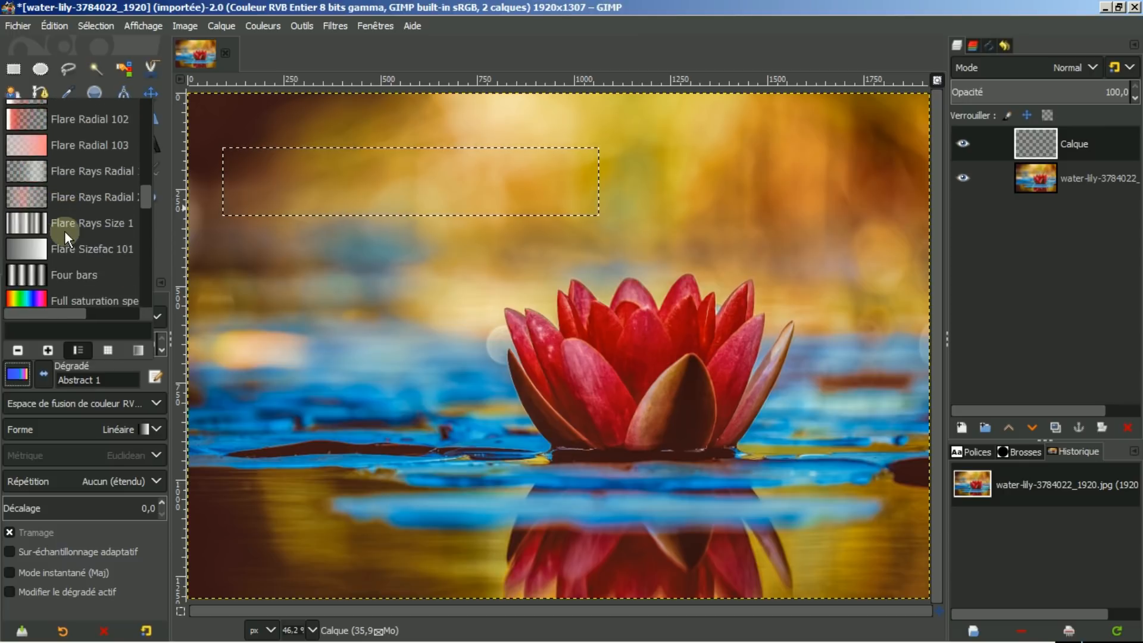
pyautogui.scroll(-8, 67, 236)
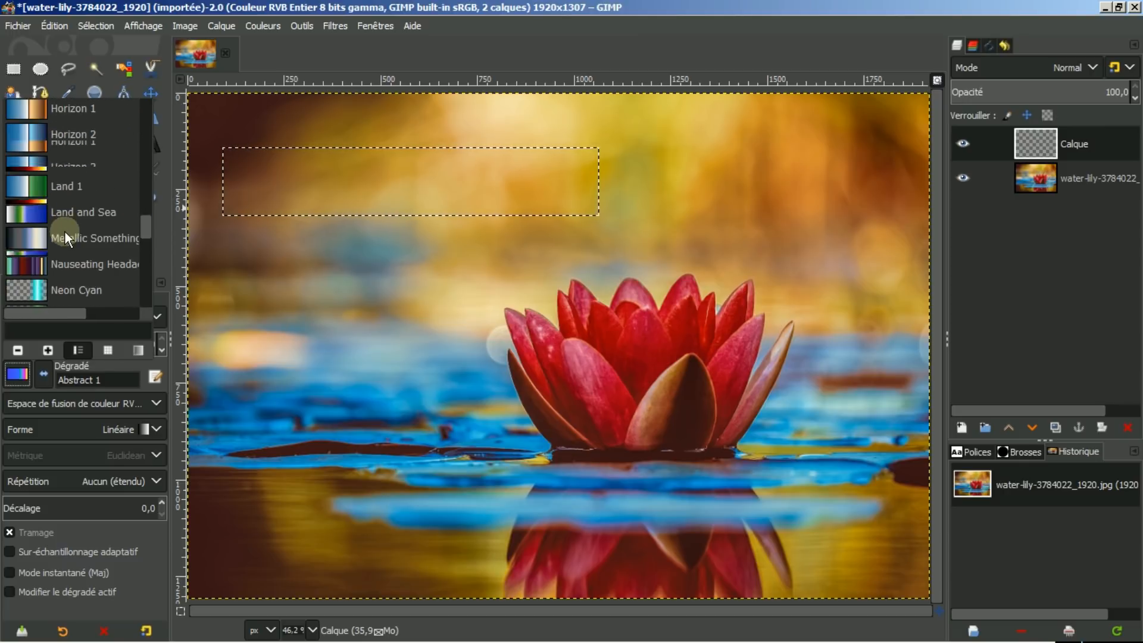
pyautogui.scroll(-10, 67, 237)
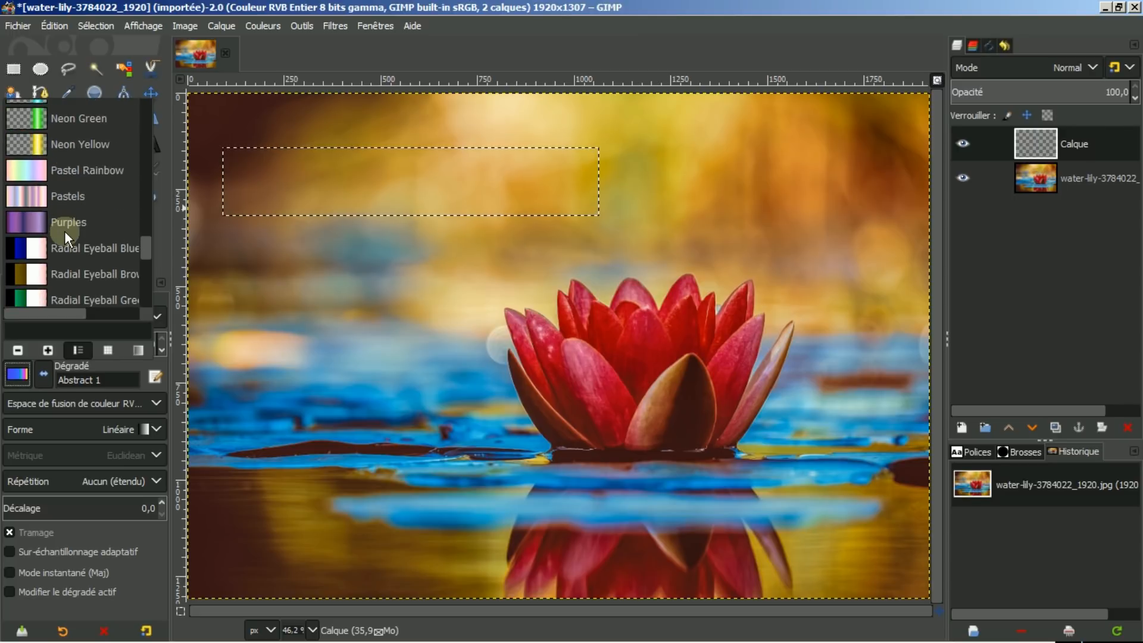
pyautogui.scroll(-5, 65, 230)
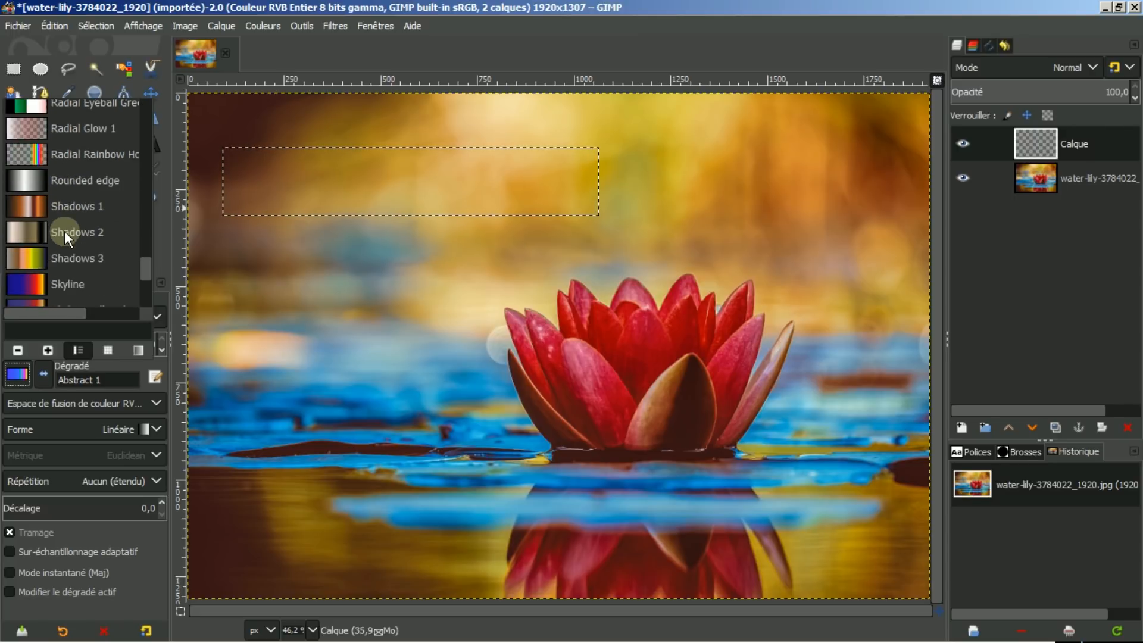
pyautogui.scroll(-3, 65, 232)
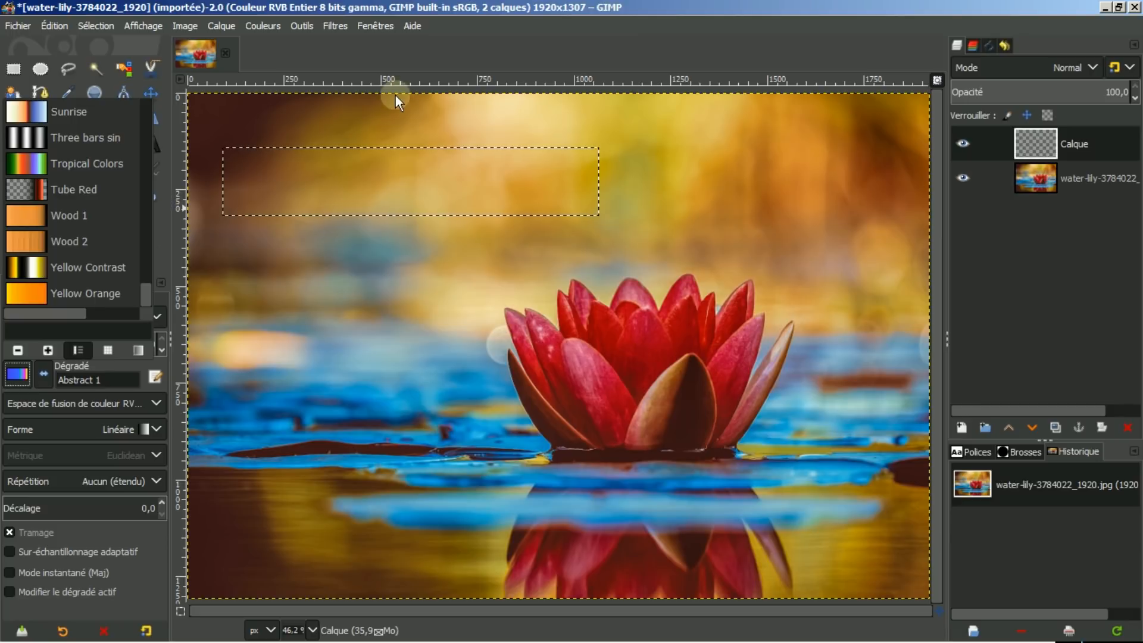
pyautogui.click(440, 50)
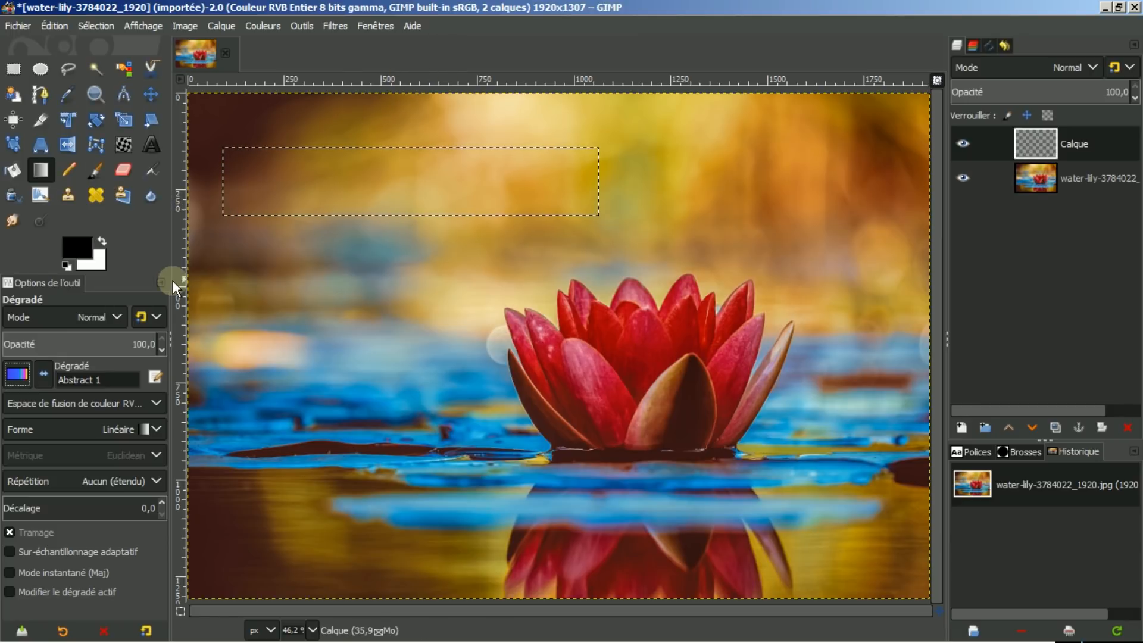
# Set the foreground colour to red (ff0000).
pyautogui.click(82, 244)
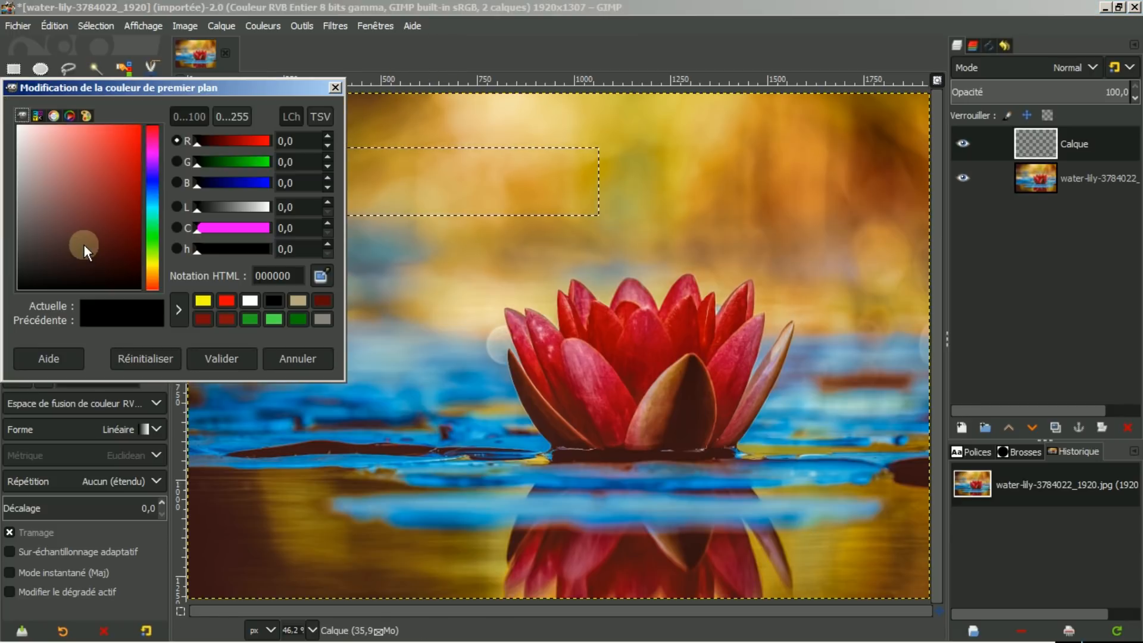
pyautogui.click(225, 301)
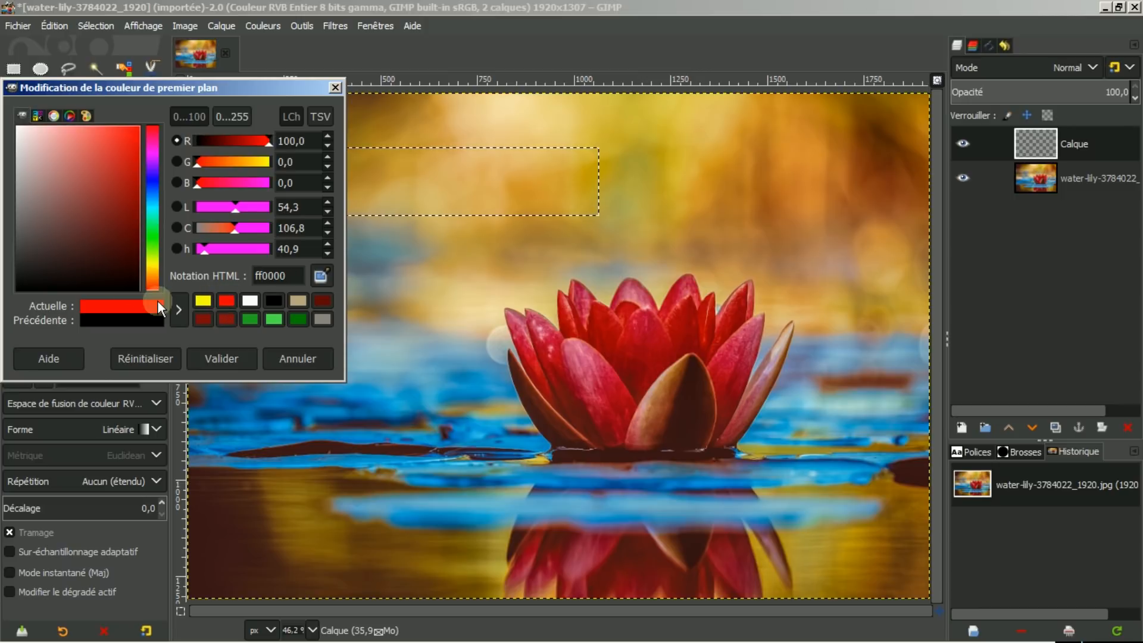
pyautogui.click(217, 360)
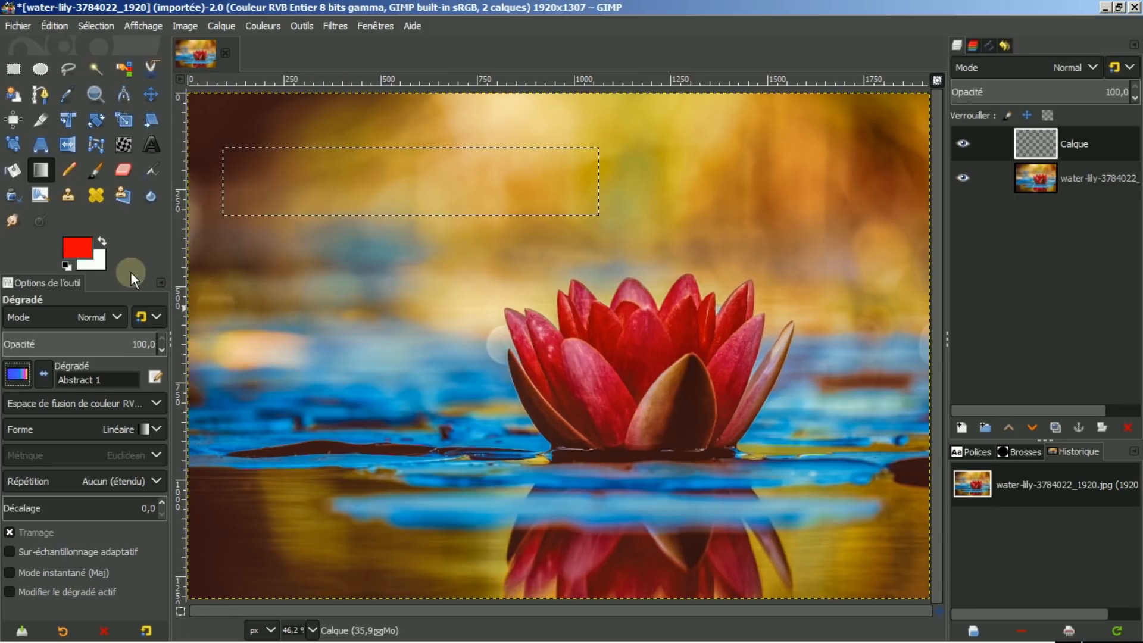
# Set the background colour to yellow from the colour swatches.
pyautogui.click(98, 262)
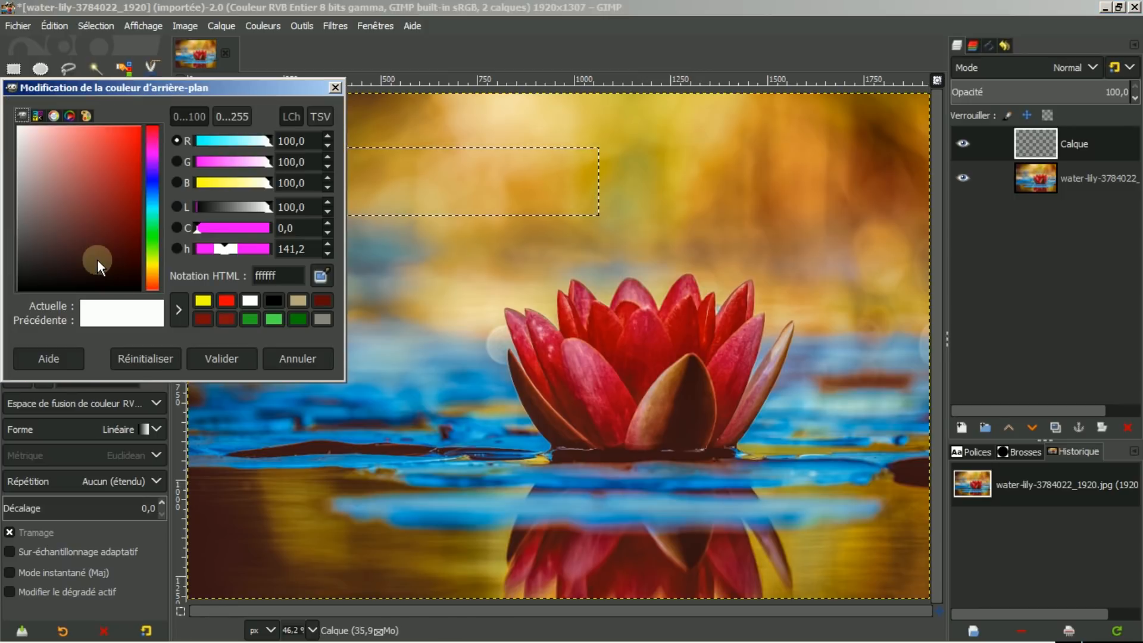
pyautogui.click(201, 299)
pyautogui.click(219, 358)
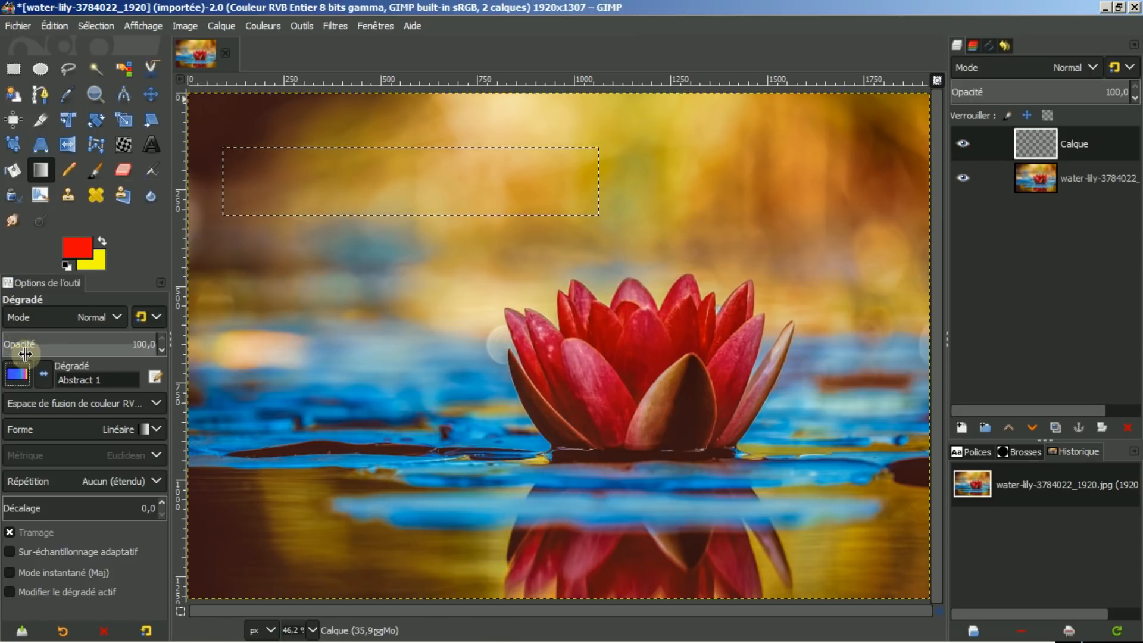
# Pick the PP vers AP (RVB) gradient and fill the selection with a left-to-right gradient.
pyautogui.click(21, 374)
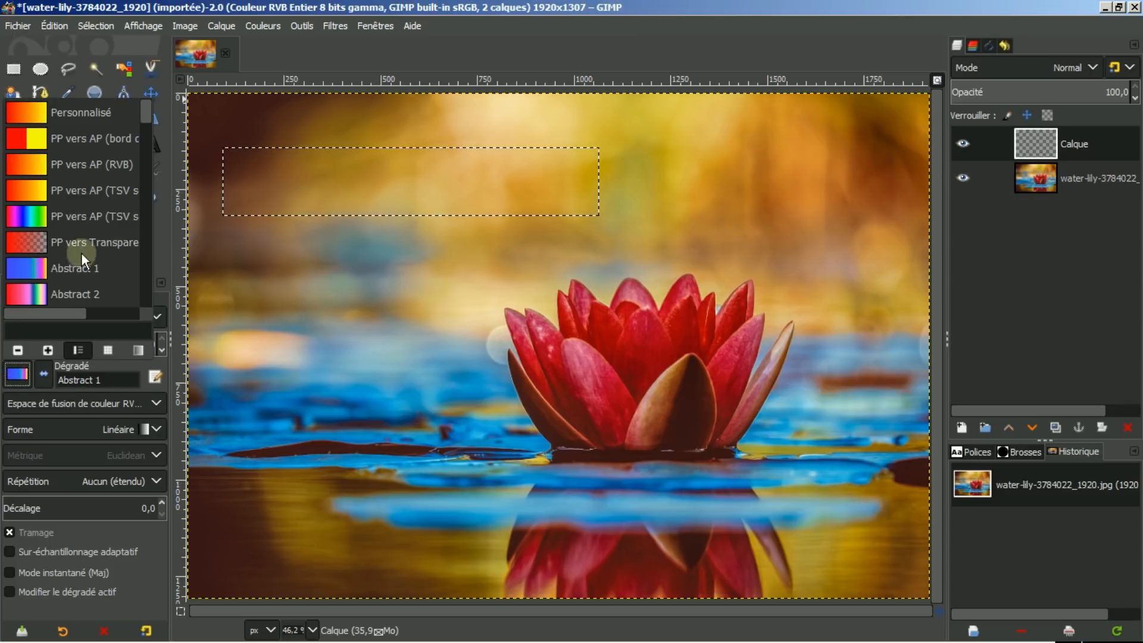
pyautogui.click(77, 166)
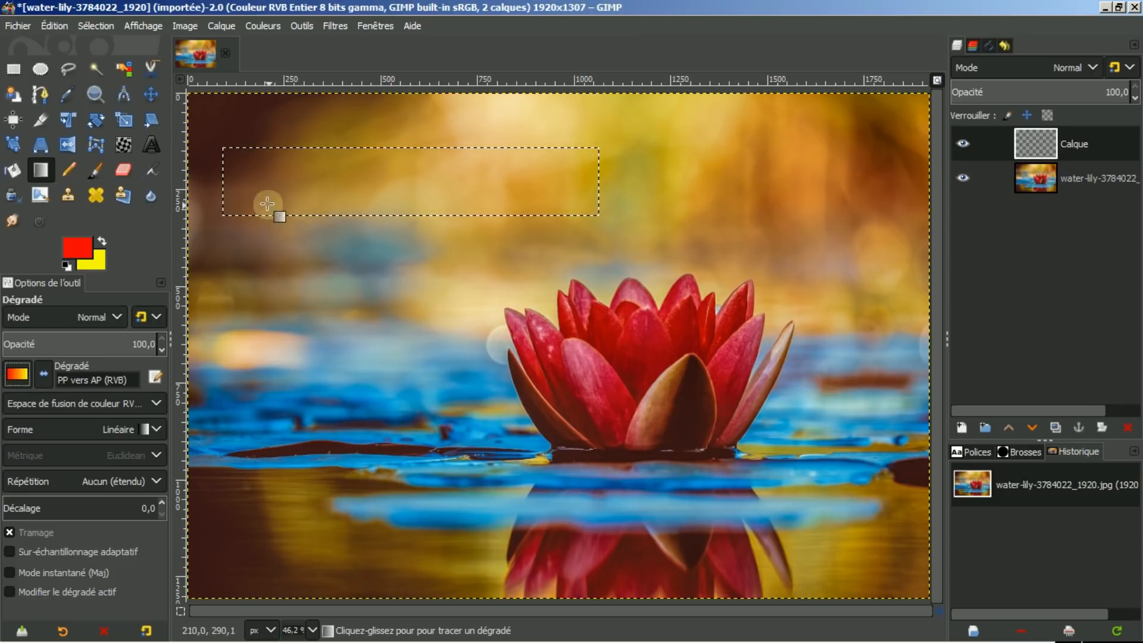
pyautogui.moveTo(221, 184); pyautogui.dragTo(599, 180)
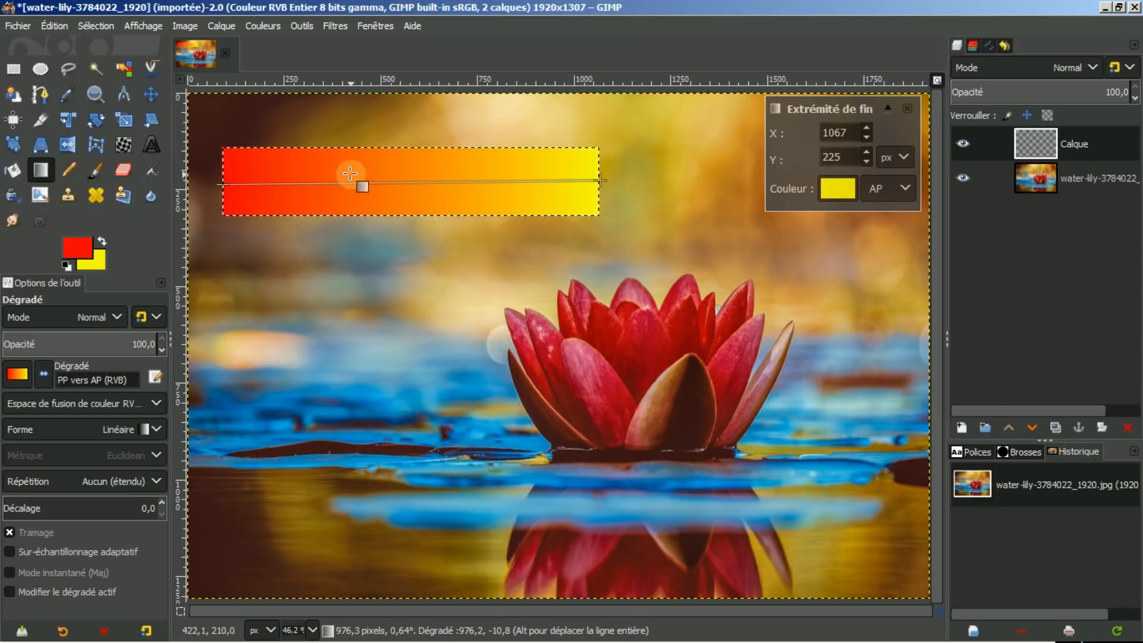
# Set the gradient's midpoint blending type to Step.
pyautogui.click(411, 182)
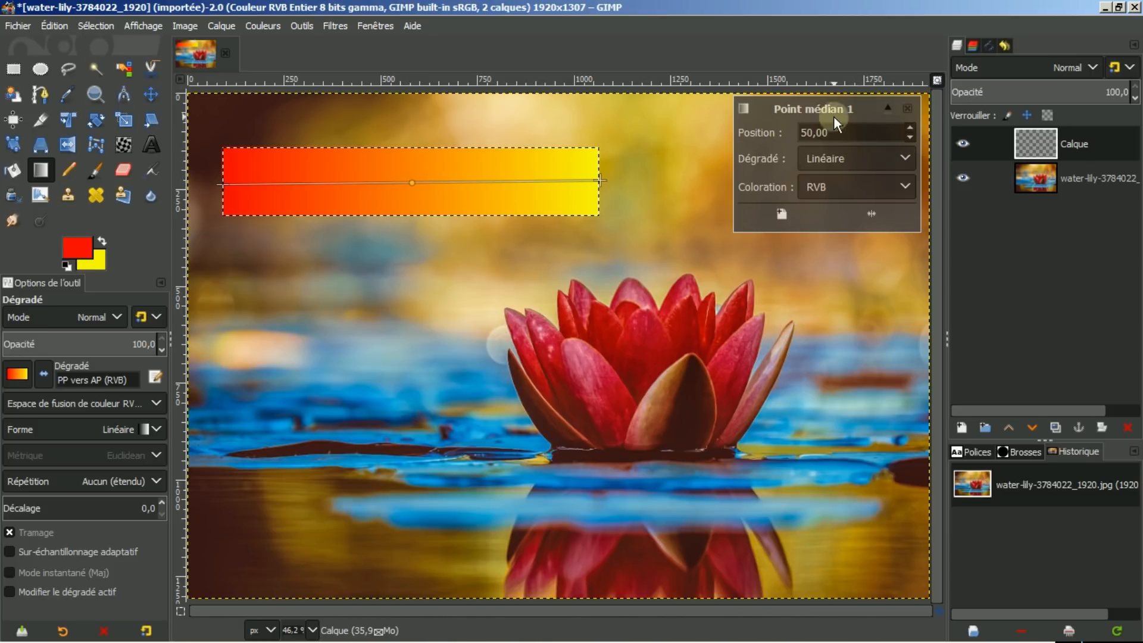
pyautogui.click(906, 157)
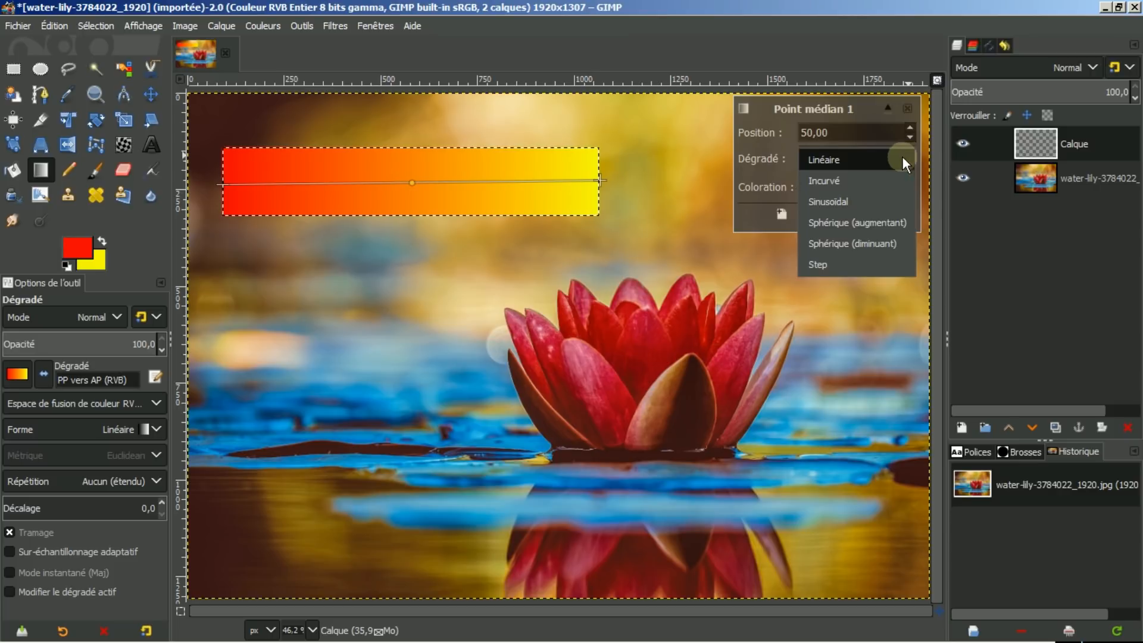
pyautogui.click(846, 266)
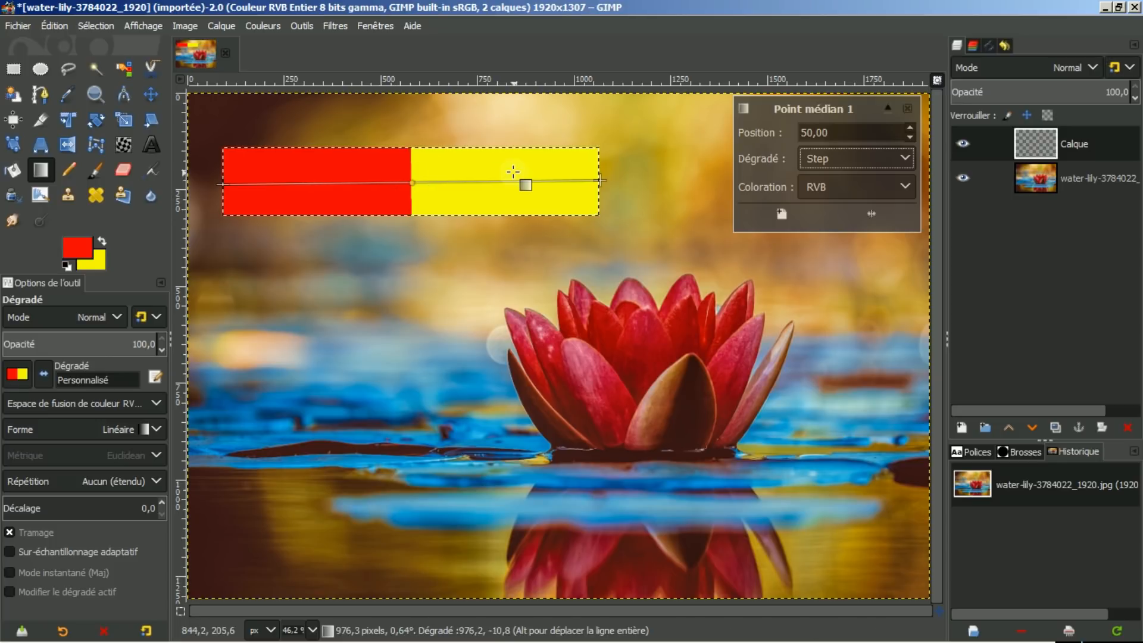
# Browse the gradient presets list without changing the selected gradient.
pyautogui.click(16, 375)
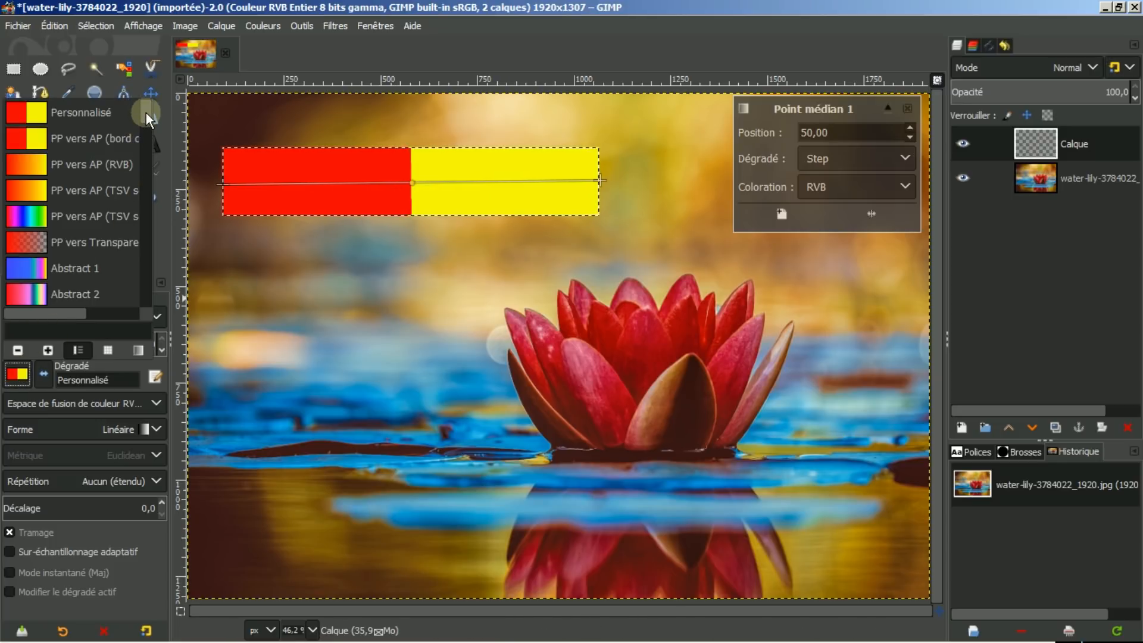
pyautogui.scroll(-1, 146, 113)
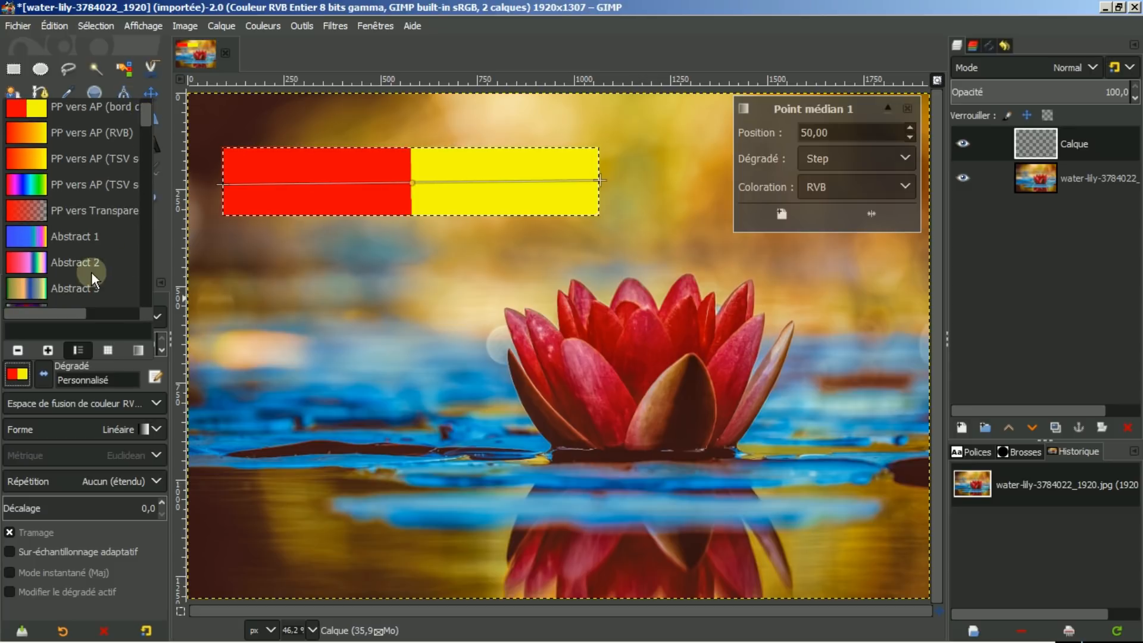
pyautogui.scroll(-4, 90, 226)
pyautogui.scroll(-5, 87, 213)
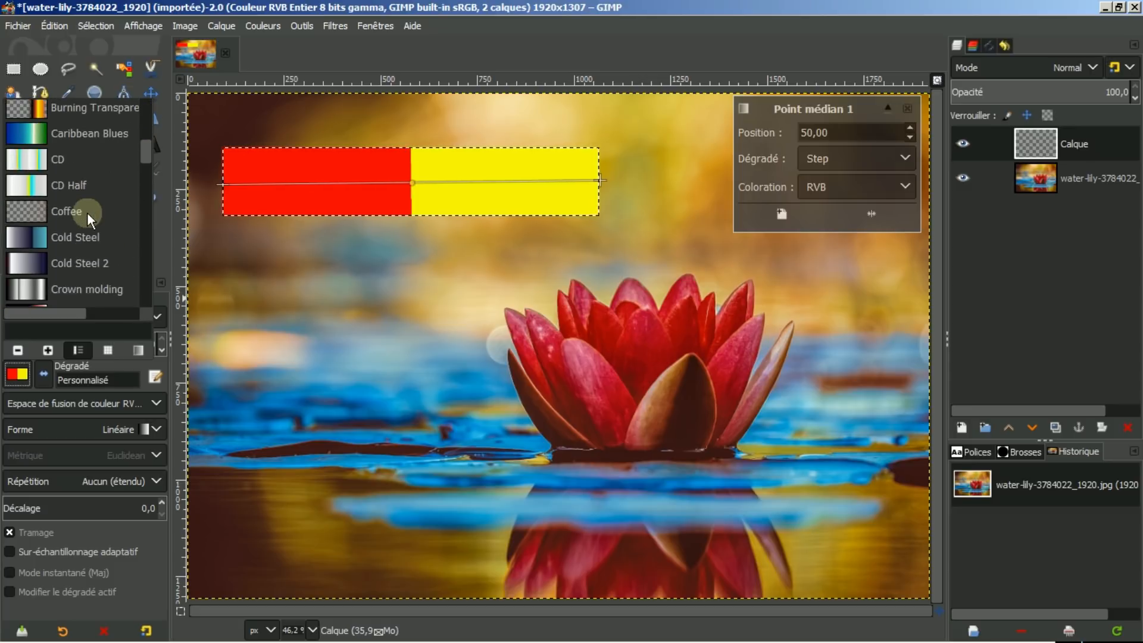
pyautogui.scroll(-10, 87, 212)
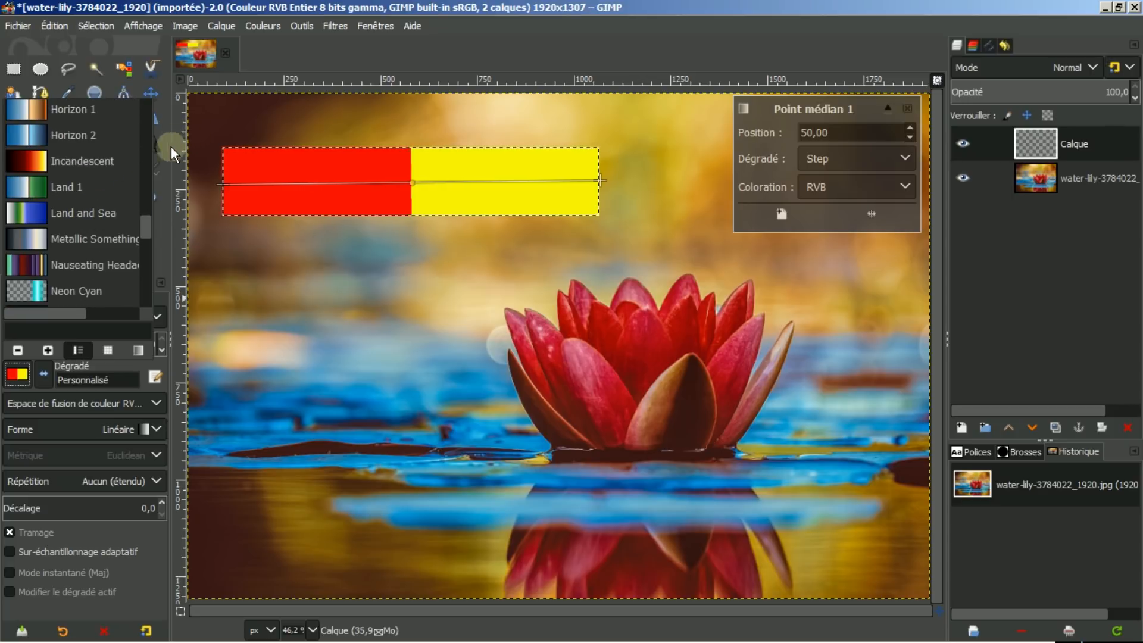
pyautogui.click(18, 374)
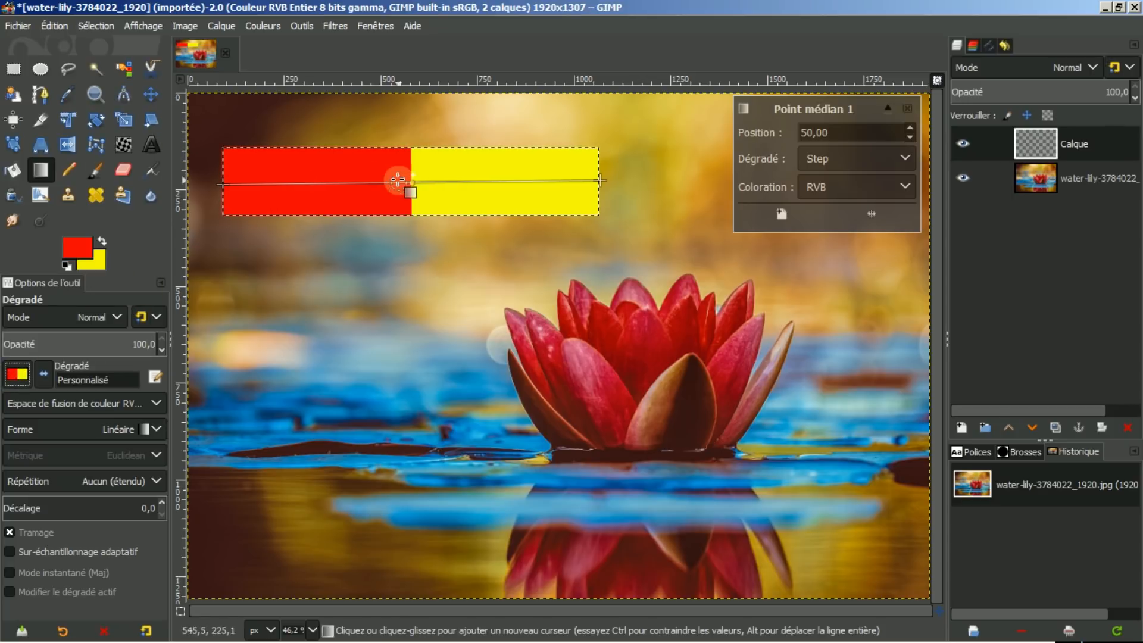
# Set the gradient midpoint's blending type back to Linéaire and apply the gradient.
pyautogui.click(905, 158)
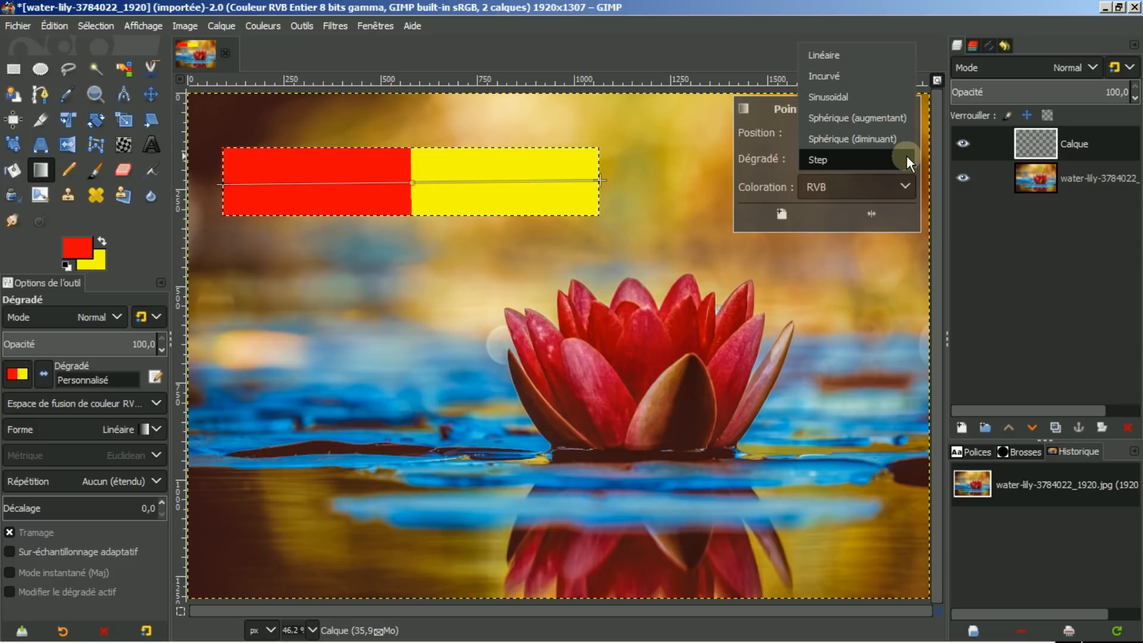
pyautogui.click(851, 55)
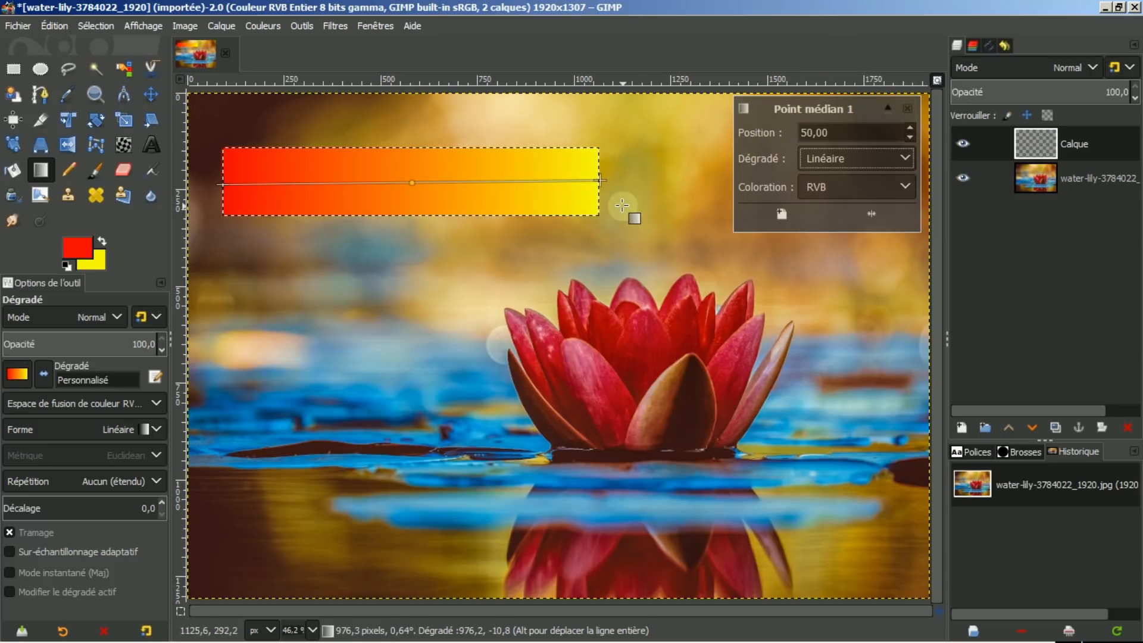
pyautogui.press('space')
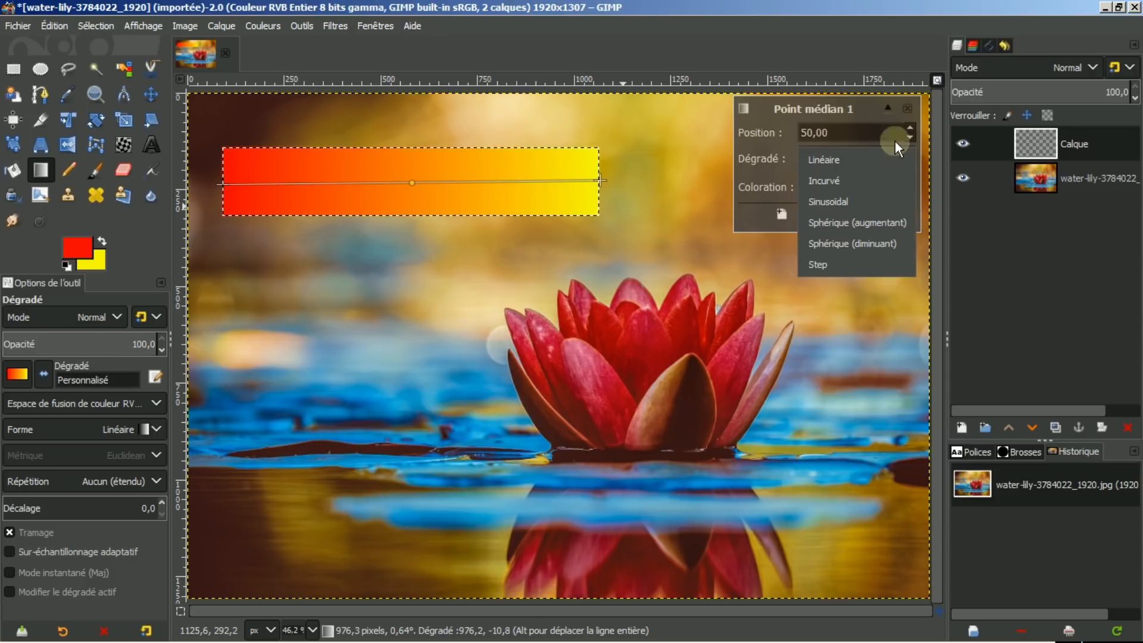
pyautogui.click(910, 107)
pyautogui.click(908, 107)
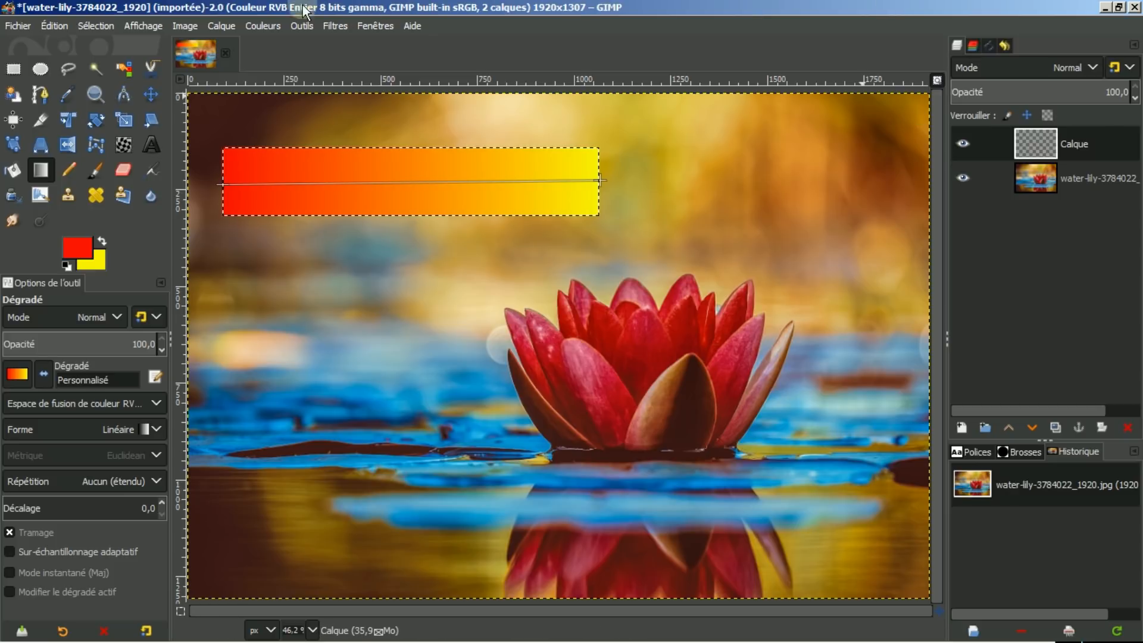
# Delete the gradient fill from the layer and remove the selection.
pyautogui.click(151, 97)
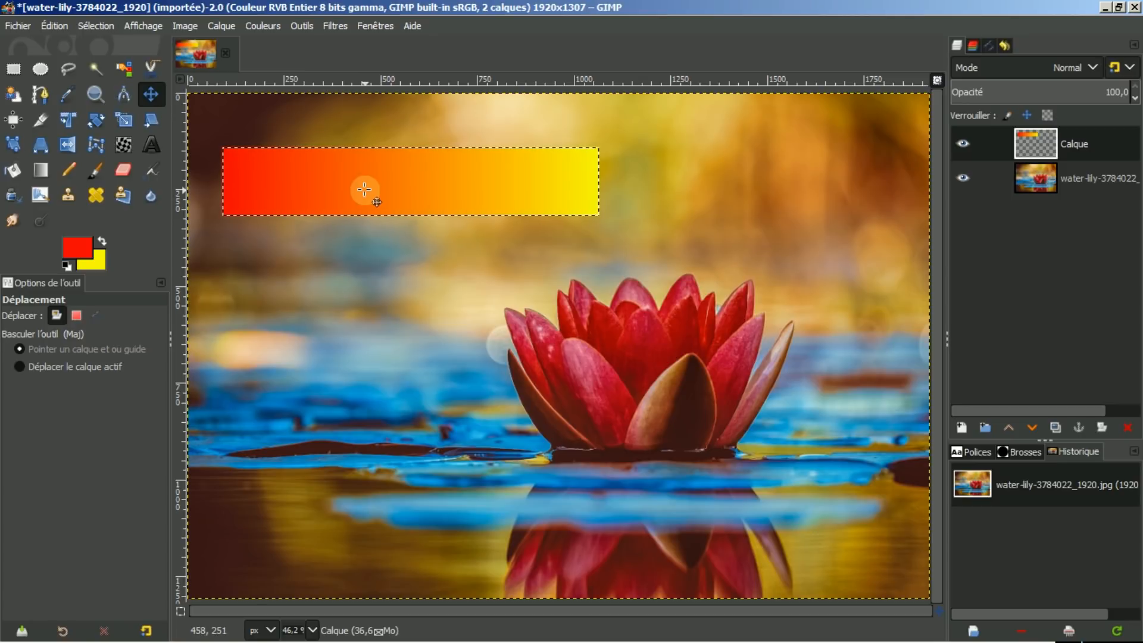
pyautogui.press('Delete')
pyautogui.hotkey('ctrl', 'shift', 'a')
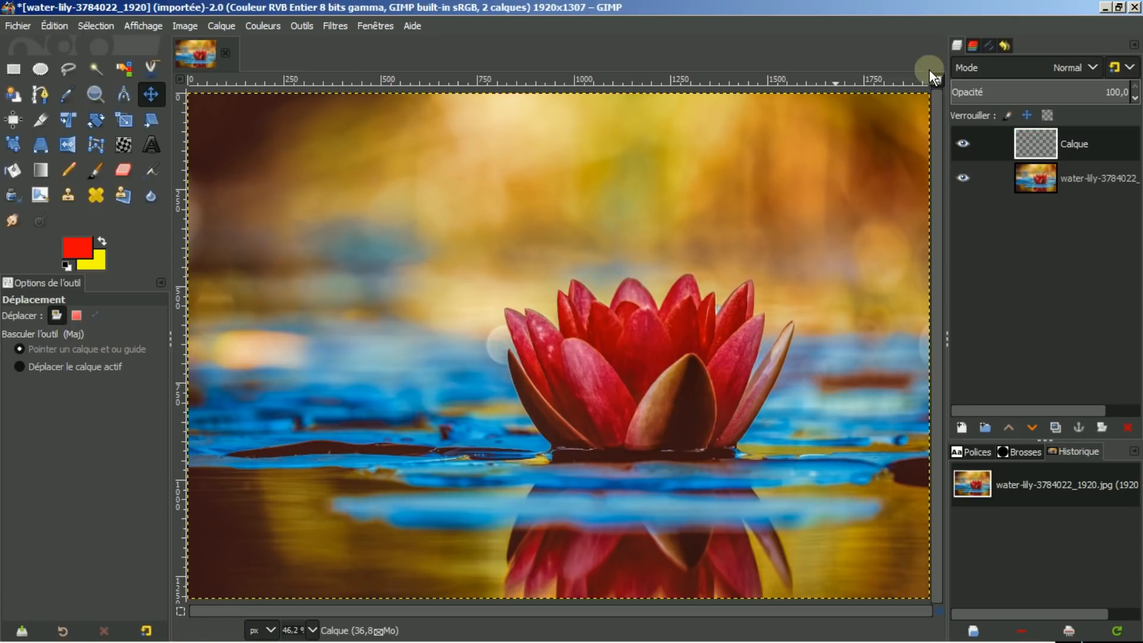
# Hide the transparent Calque layer and make the water-lily photo layer active.
pyautogui.click(964, 142)
pyautogui.click(966, 143)
pyautogui.click(1030, 178)
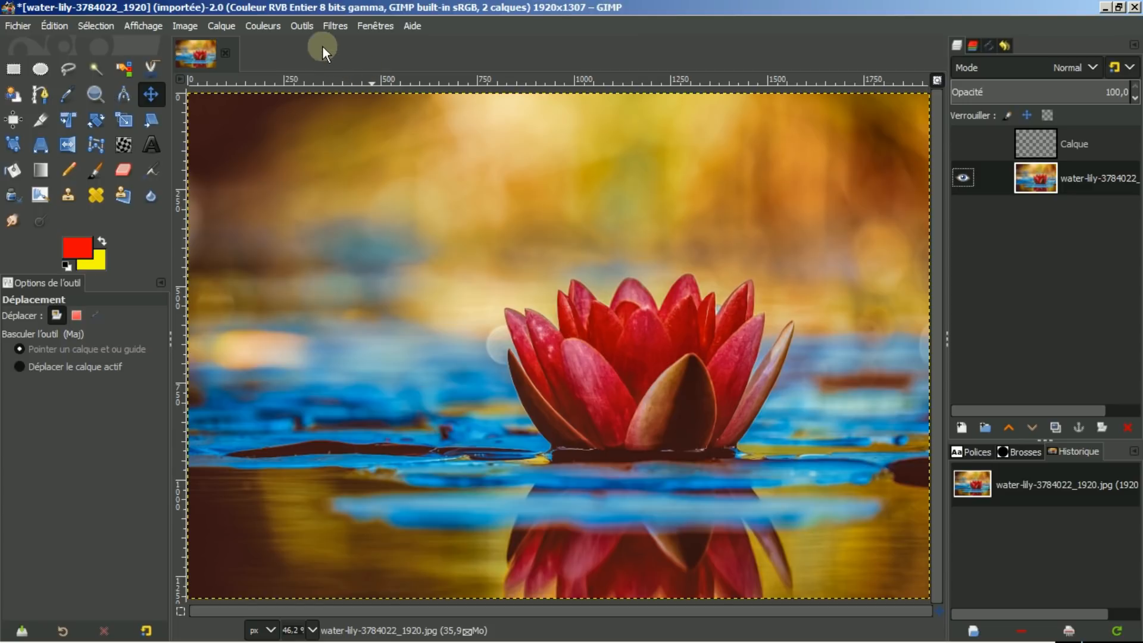
# Open the Palettes dockable dialog.
pyautogui.click(367, 25)
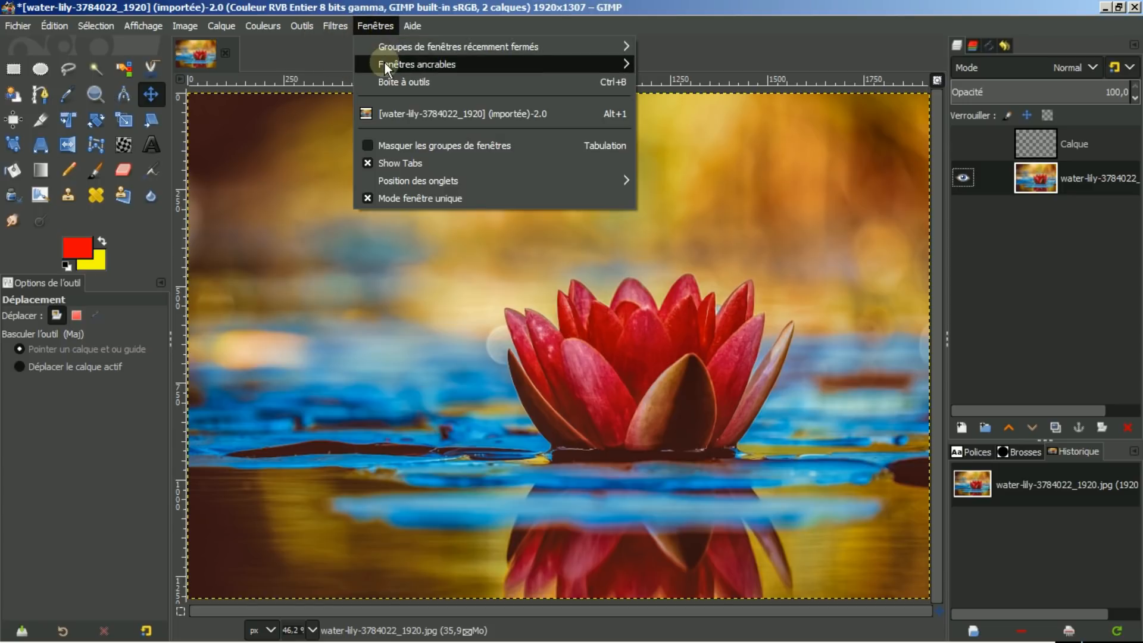
pyautogui.moveTo(413, 63)
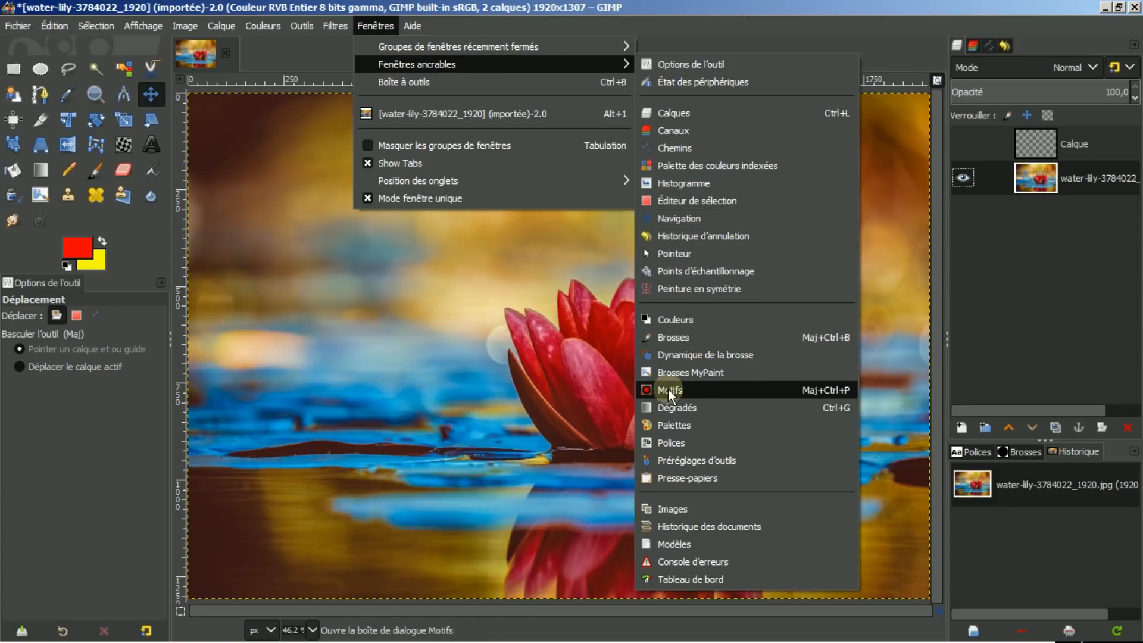
pyautogui.click(659, 423)
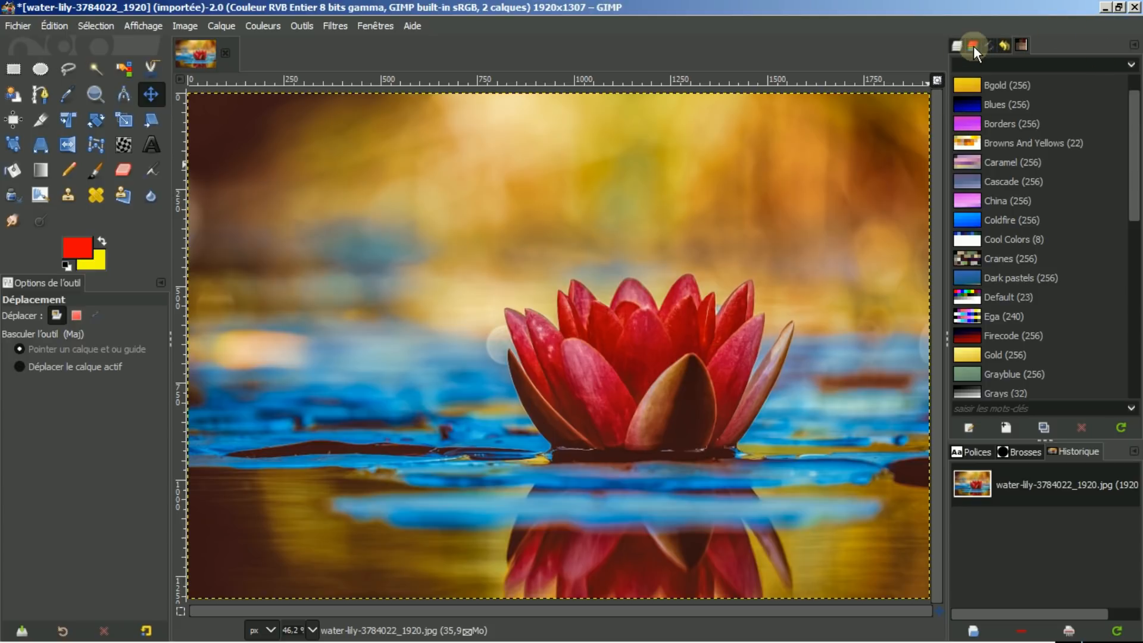
# Browse the palettes list, looking at Bears, Bgold, Blues and the colour history palette.
pyautogui.click(1004, 44)
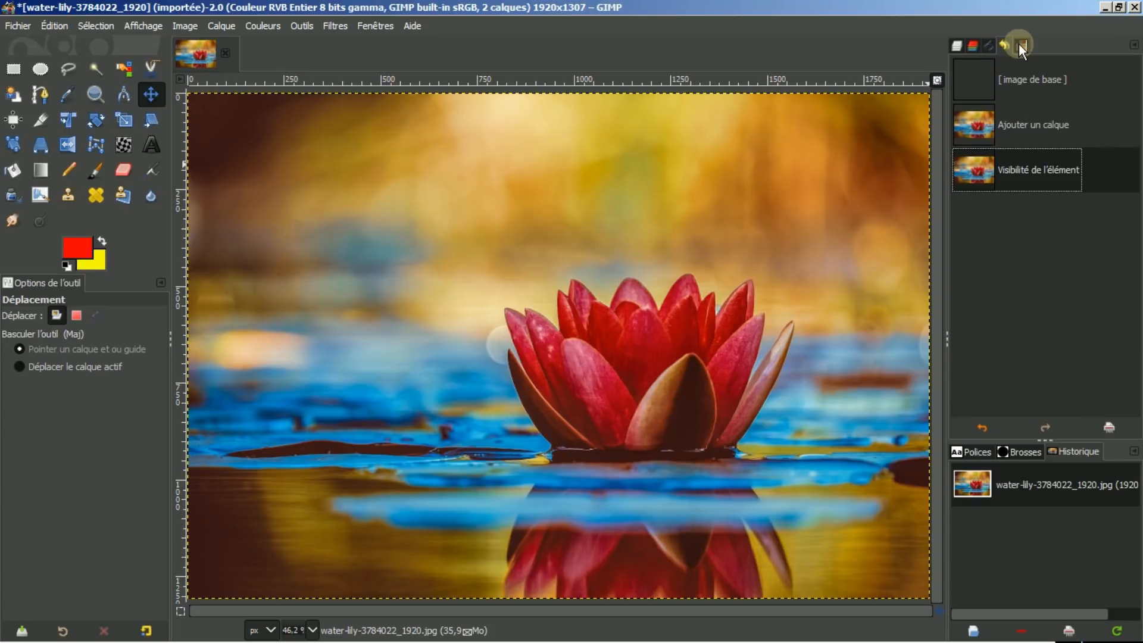
pyautogui.click(1019, 44)
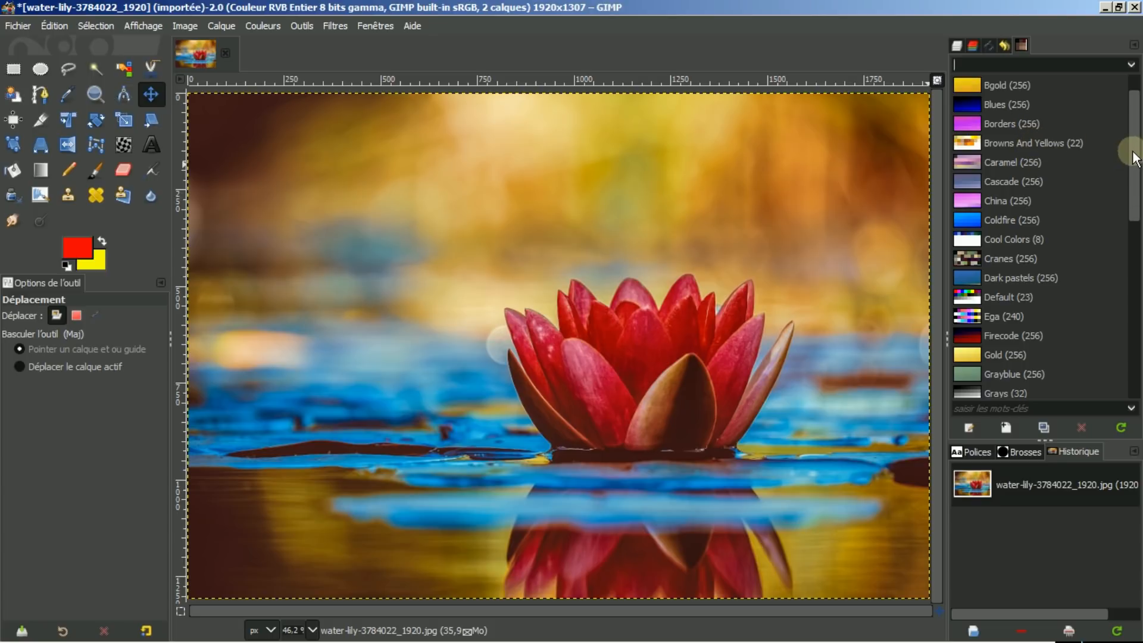
pyautogui.scroll(1, 1136, 132)
pyautogui.click(1020, 87)
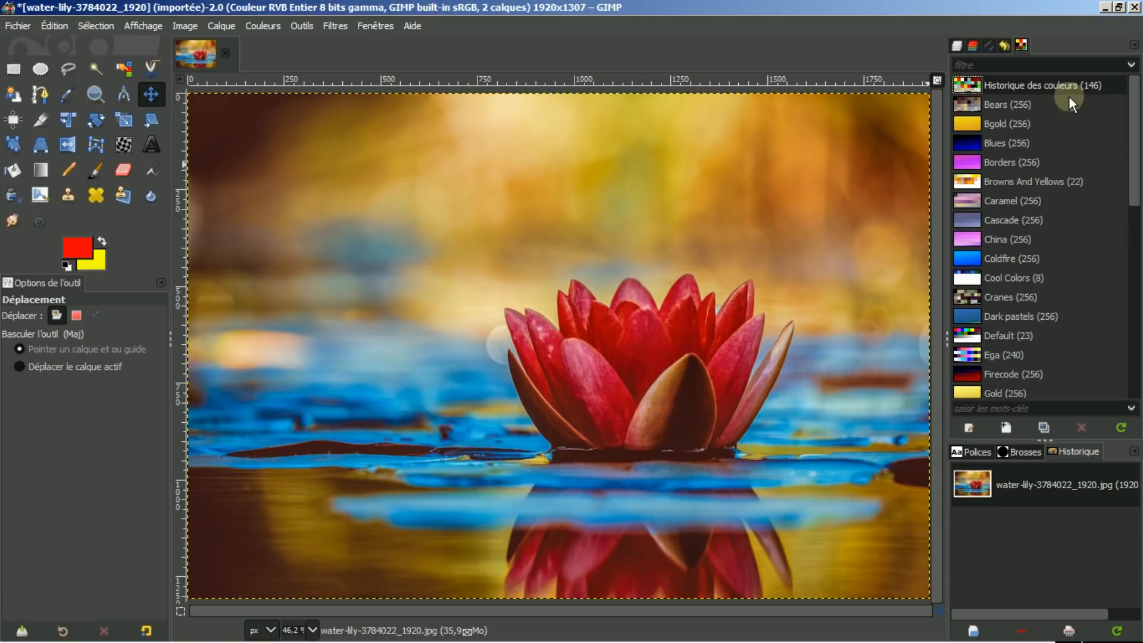
pyautogui.click(1020, 106)
pyautogui.click(1016, 124)
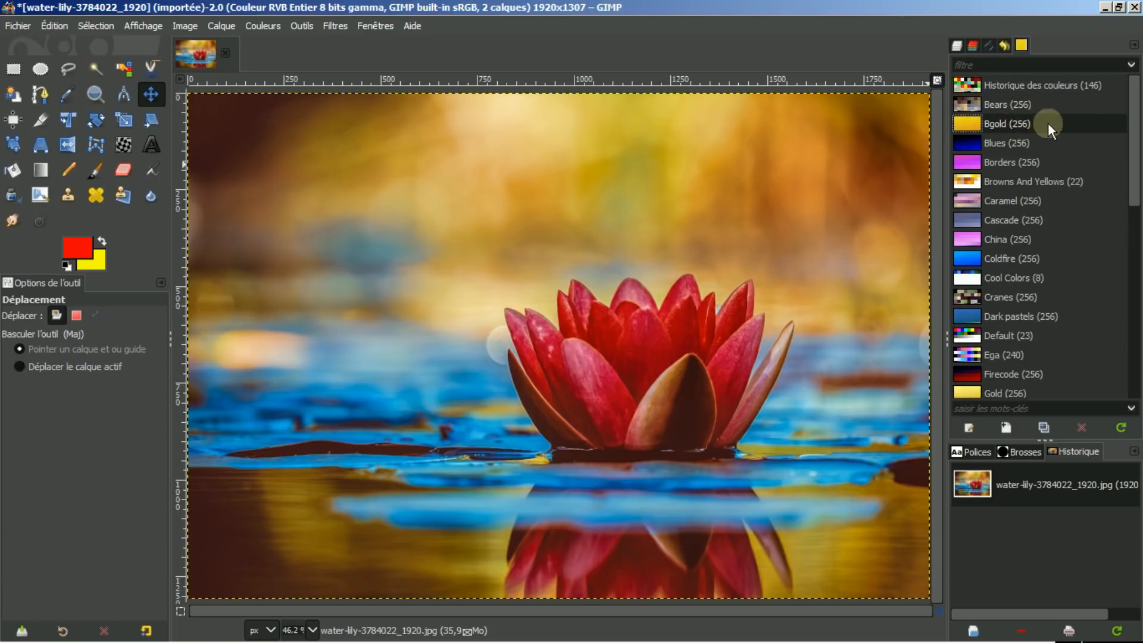
pyautogui.click(1017, 145)
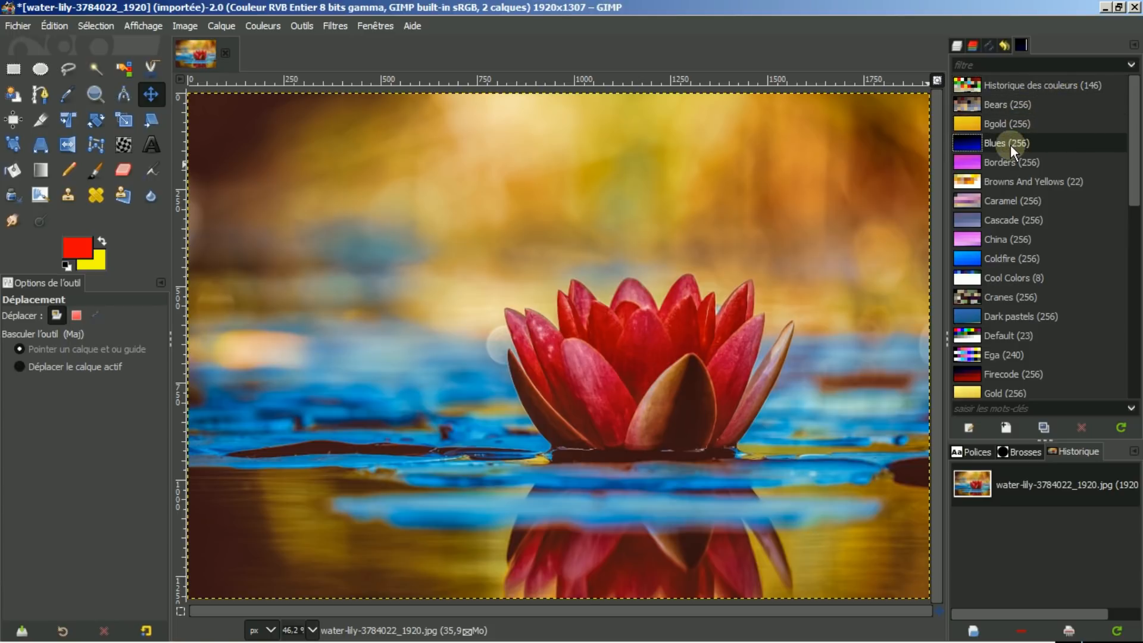
pyautogui.click(1009, 81)
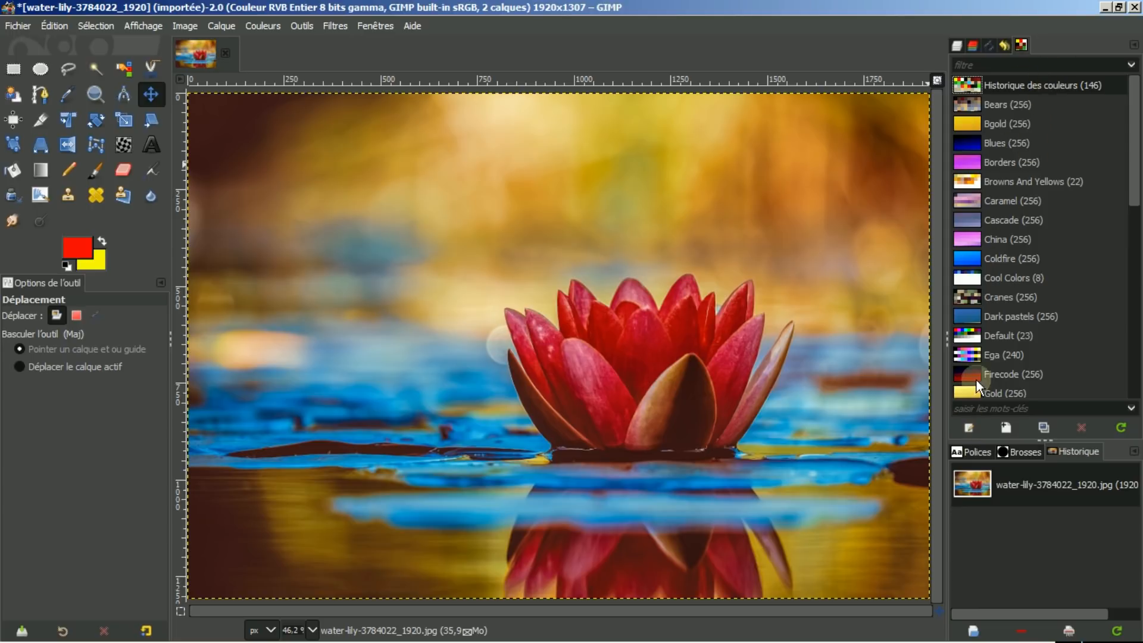
# Open the colour history palette in the palette editor and enlarge its swatch grid.
pyautogui.click(967, 428)
pyautogui.click(1039, 43)
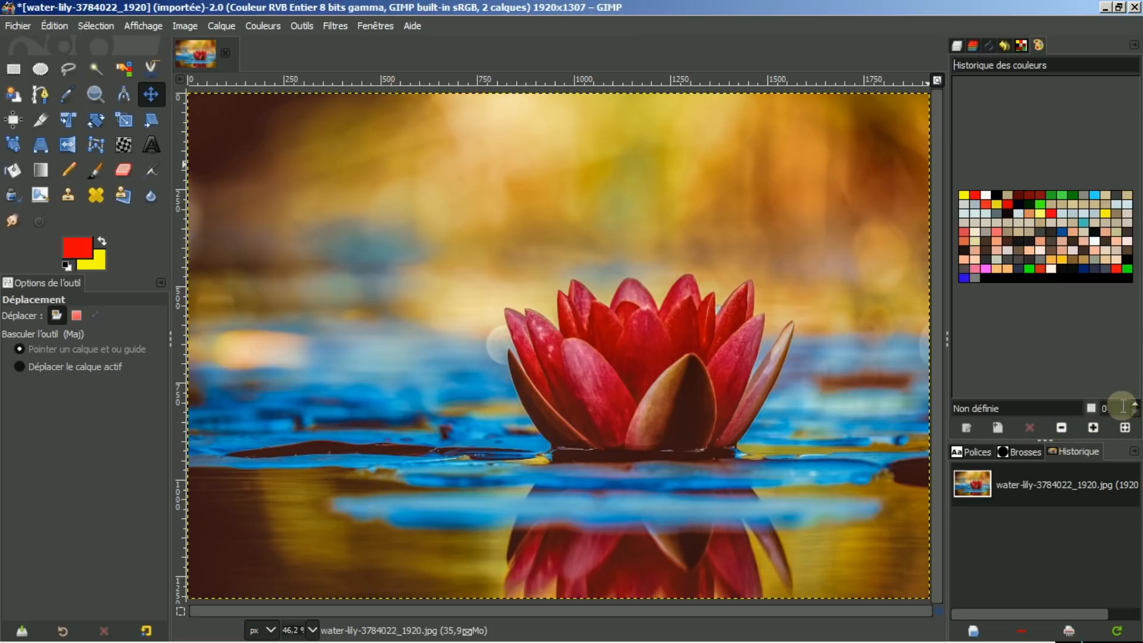
pyautogui.click(1125, 427)
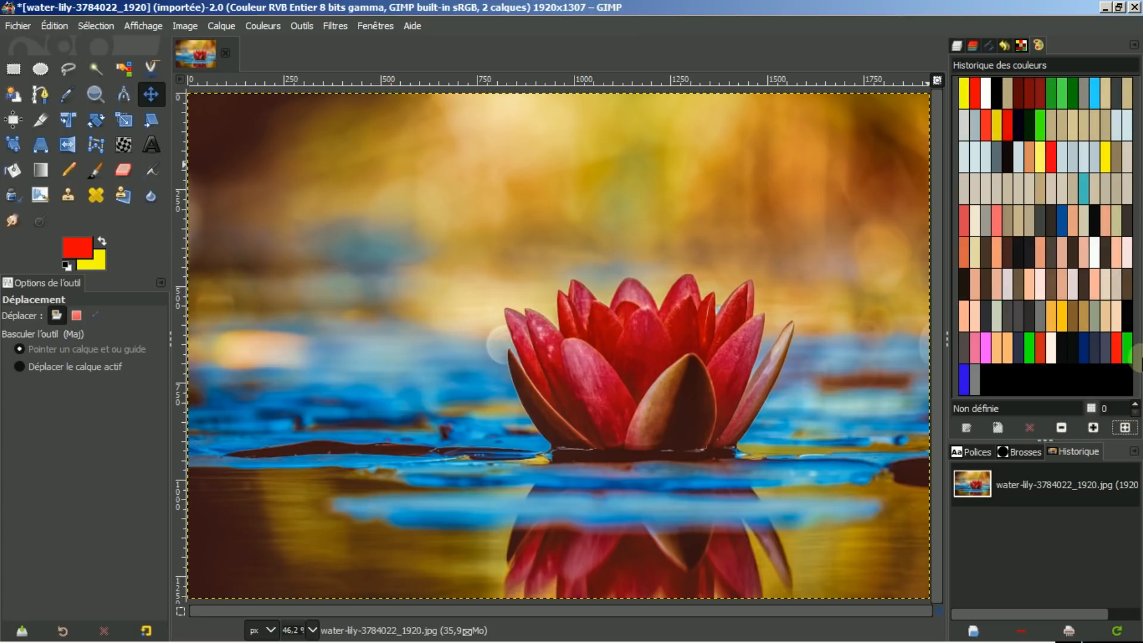
# Open the Bears palette in the palette editor and pick a brown swatch as foreground colour.
pyautogui.click(1021, 44)
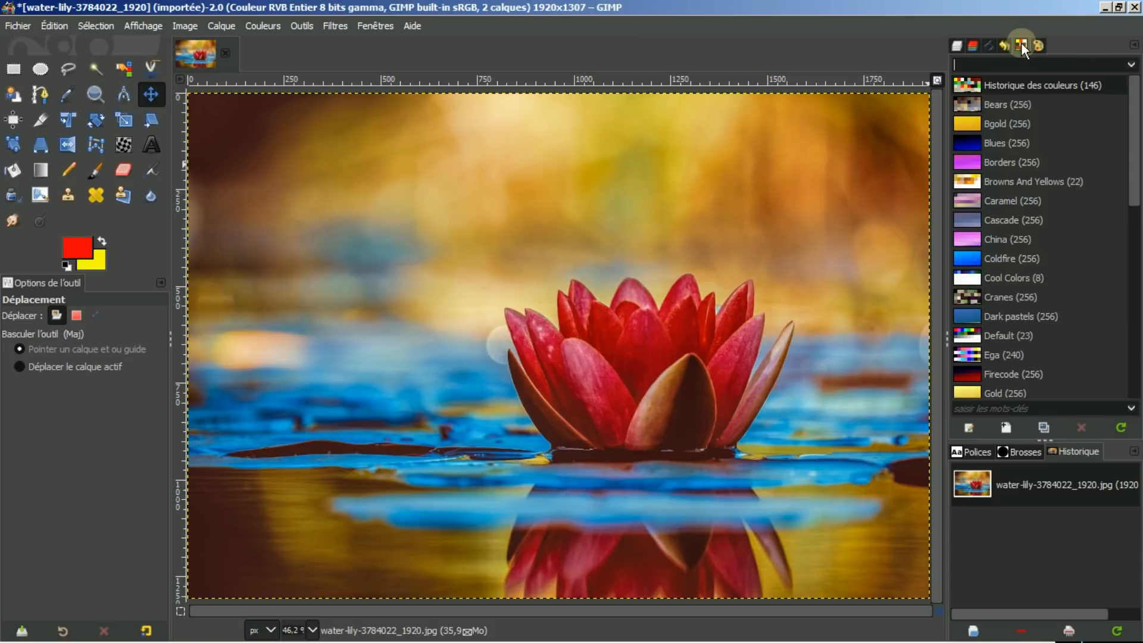
pyautogui.click(1010, 104)
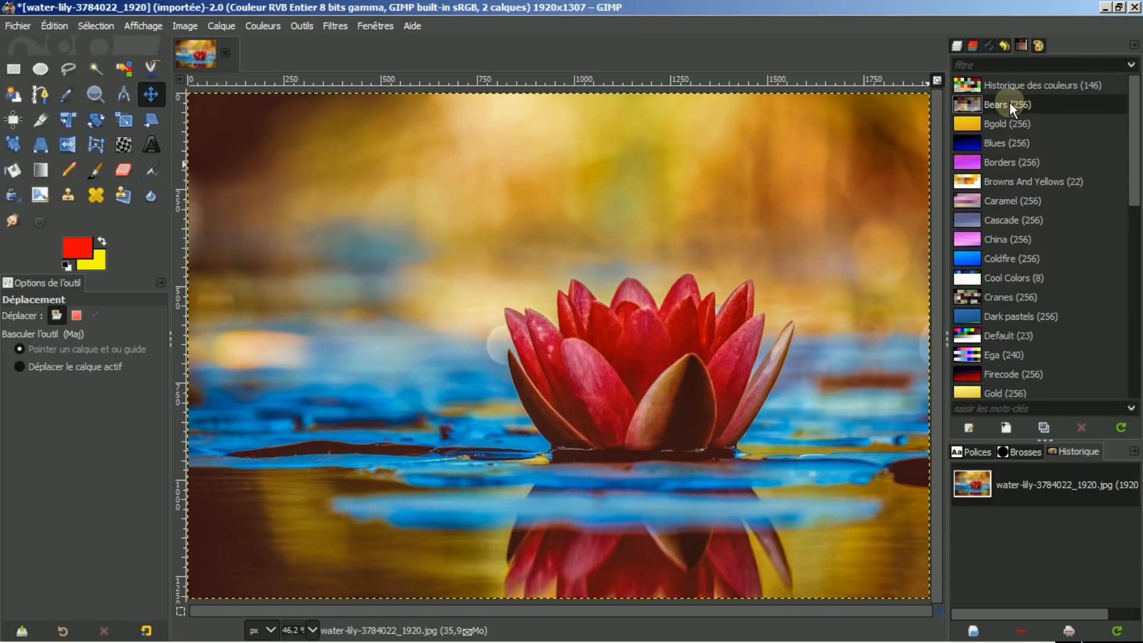
pyautogui.click(1038, 45)
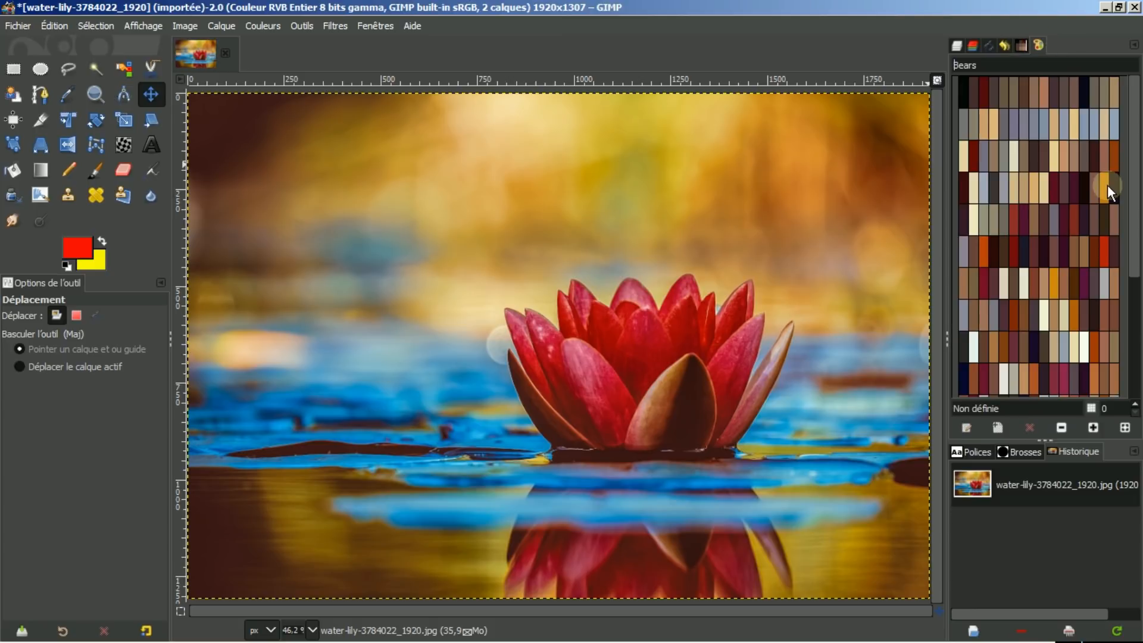
pyautogui.click(1033, 185)
pyautogui.click(1084, 251)
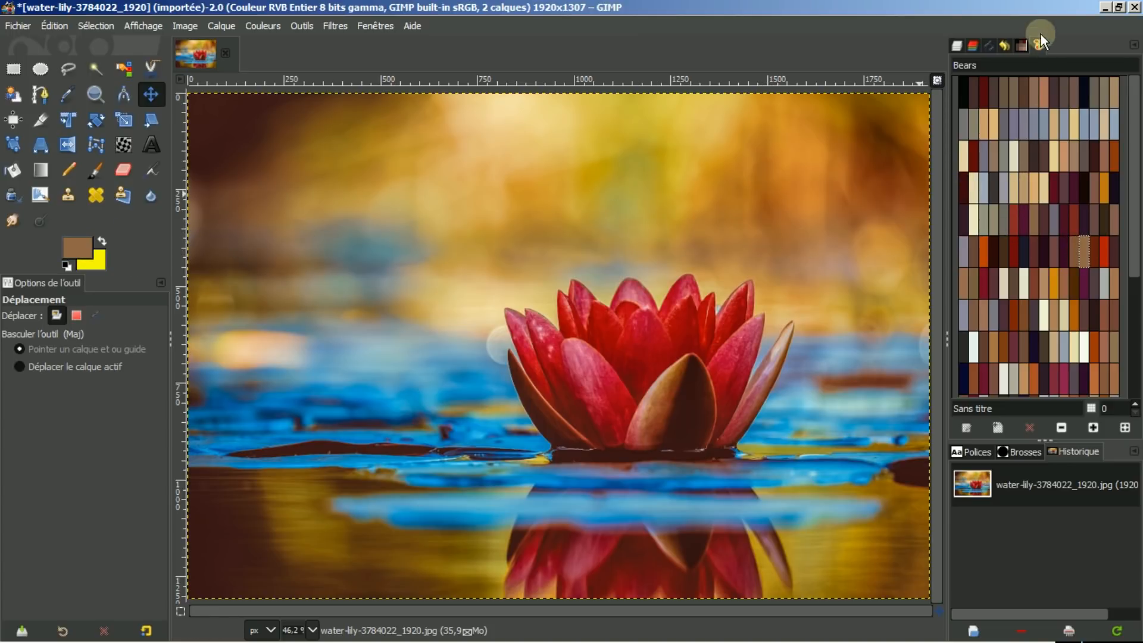
# Open the Bgold palette in the editor and set the foreground colour to a gold swatch.
pyautogui.click(1023, 46)
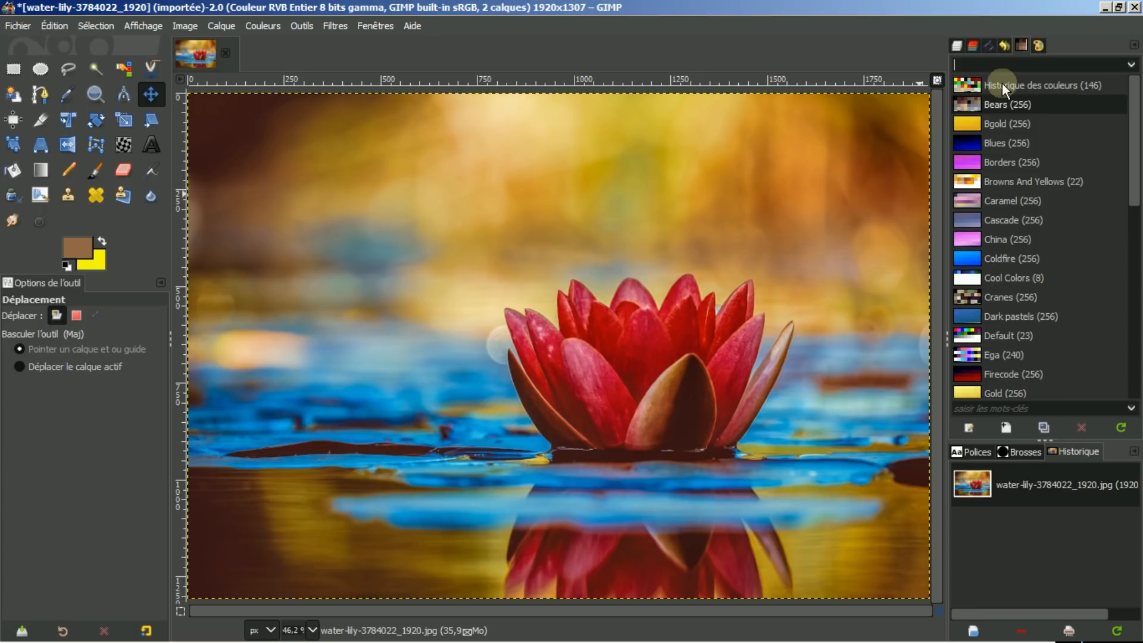
pyautogui.click(966, 122)
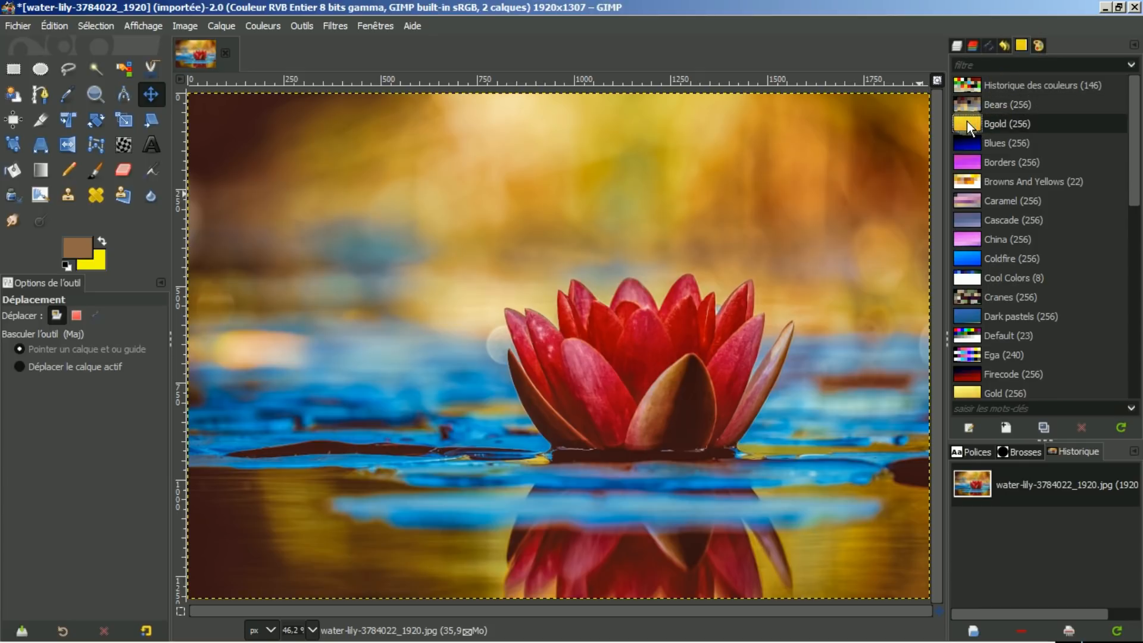
pyautogui.click(1038, 44)
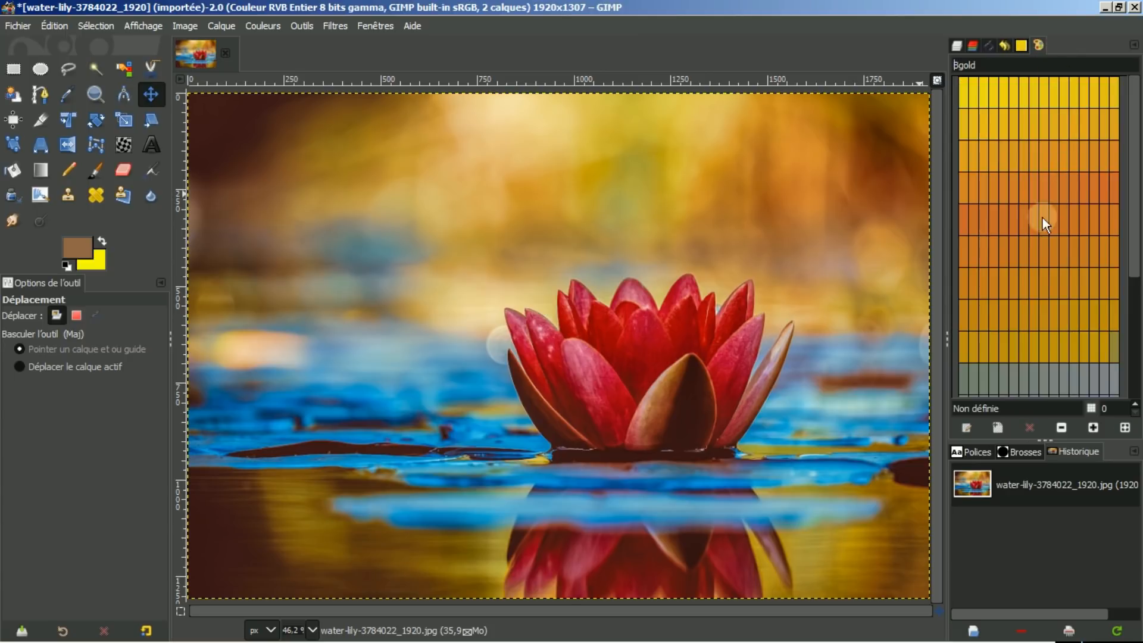
pyautogui.click(1044, 253)
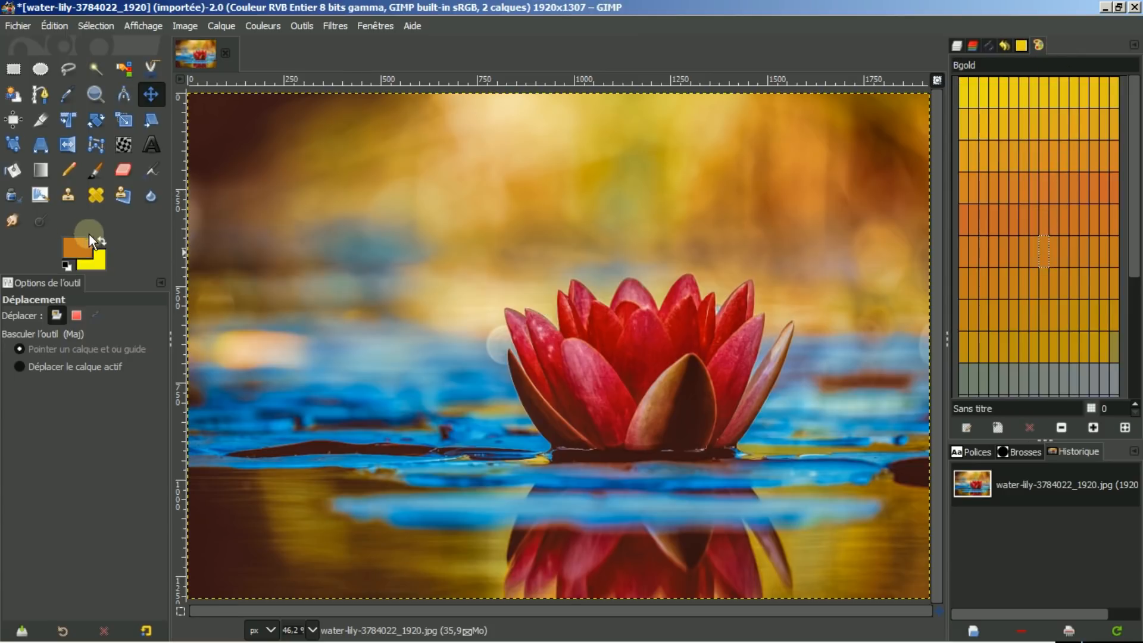
pyautogui.click(1063, 123)
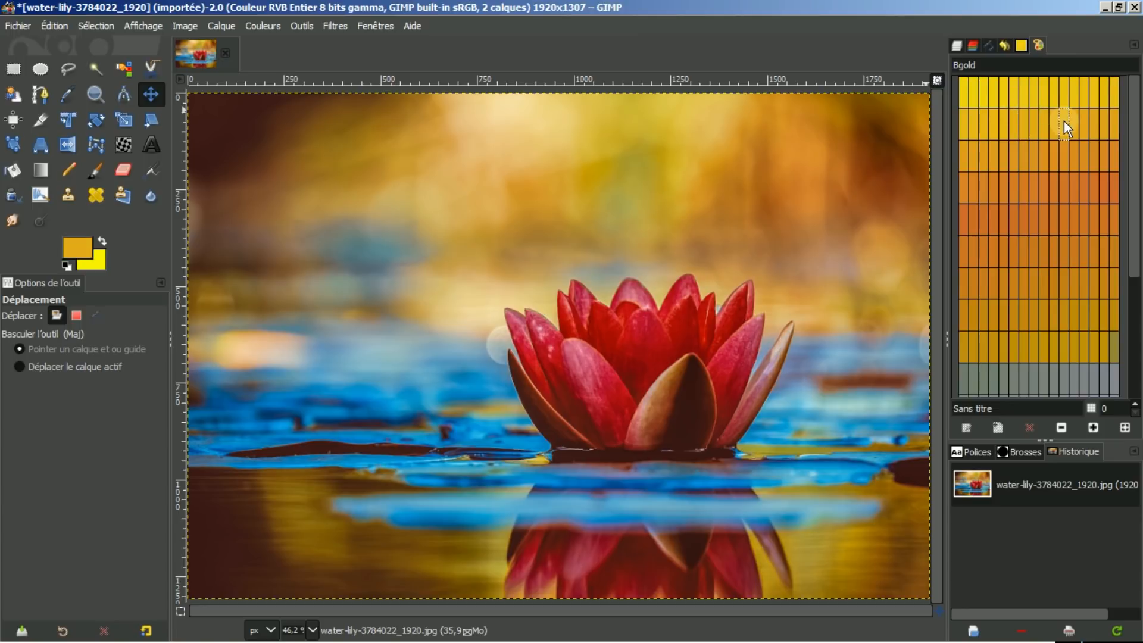
pyautogui.click(1021, 44)
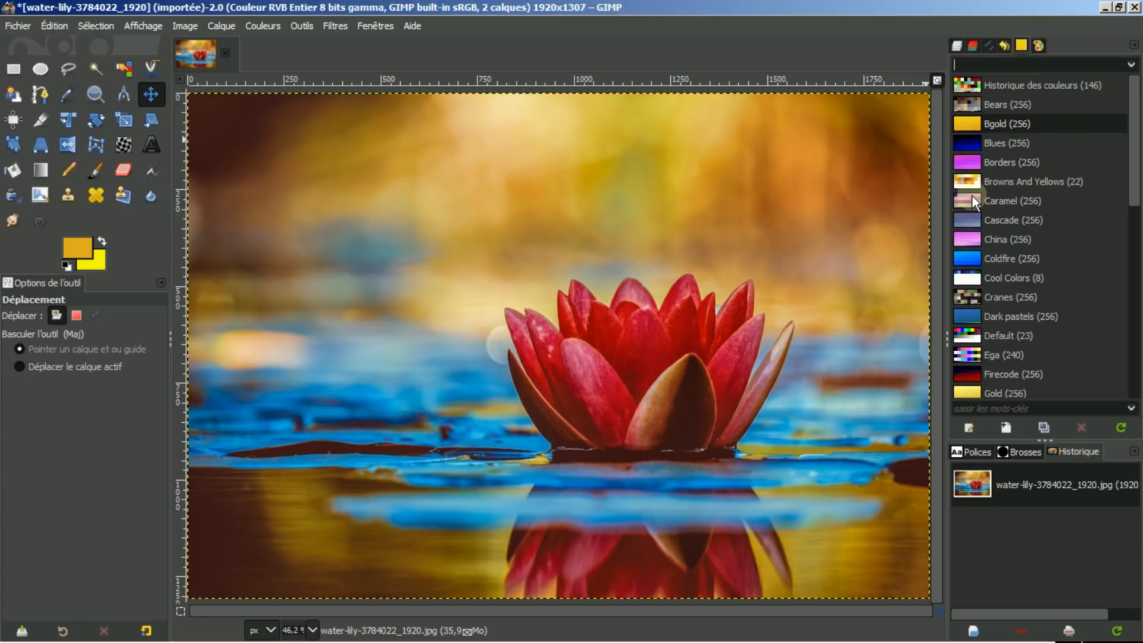
# Select the Gradient tool and reset the foreground and background colours to default black and white.
pyautogui.click(42, 169)
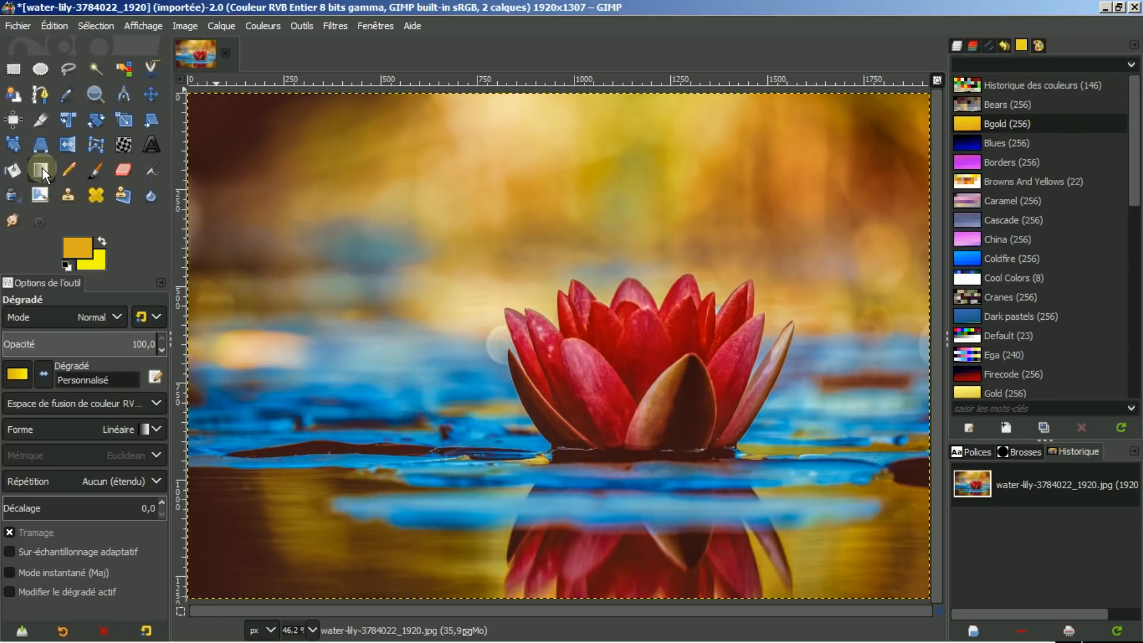
pyautogui.click(16, 373)
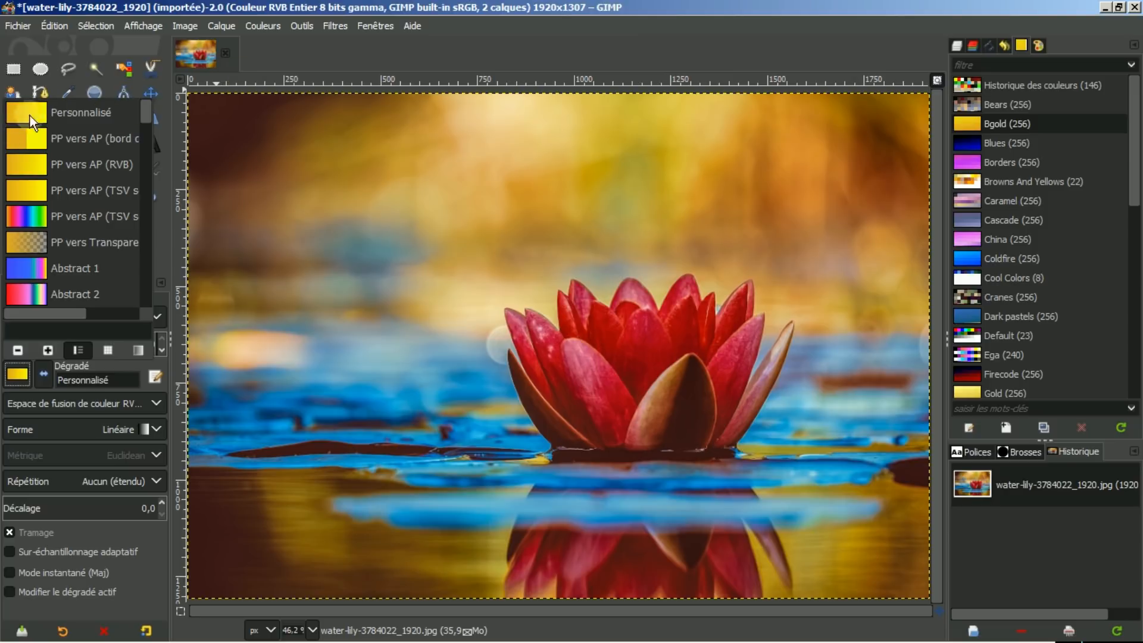
pyautogui.click(298, 51)
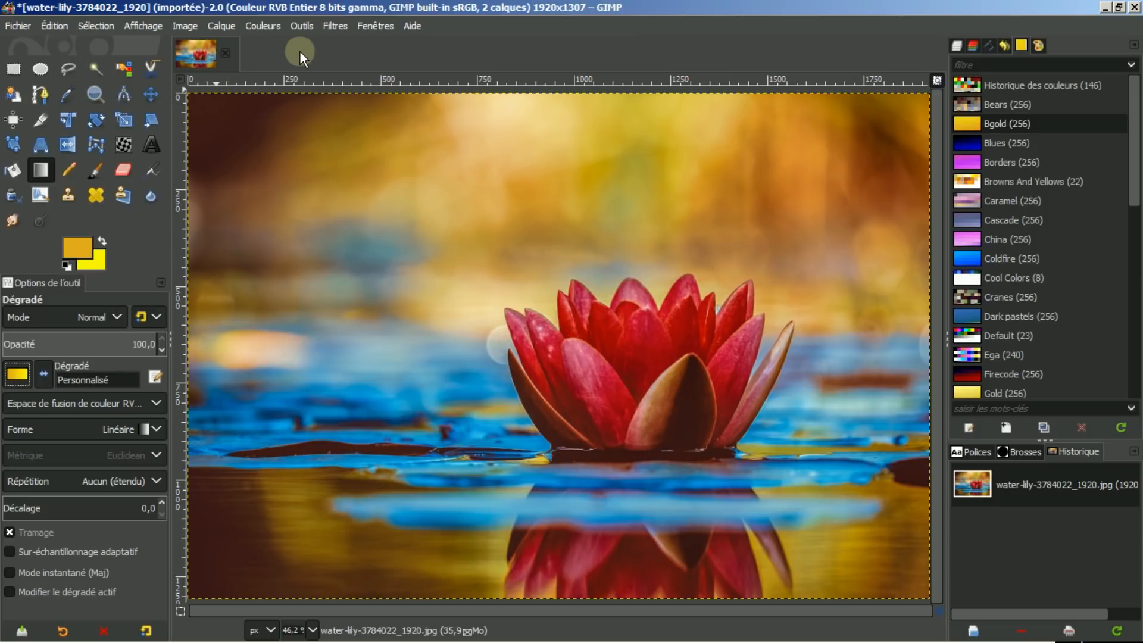
pyautogui.click(67, 265)
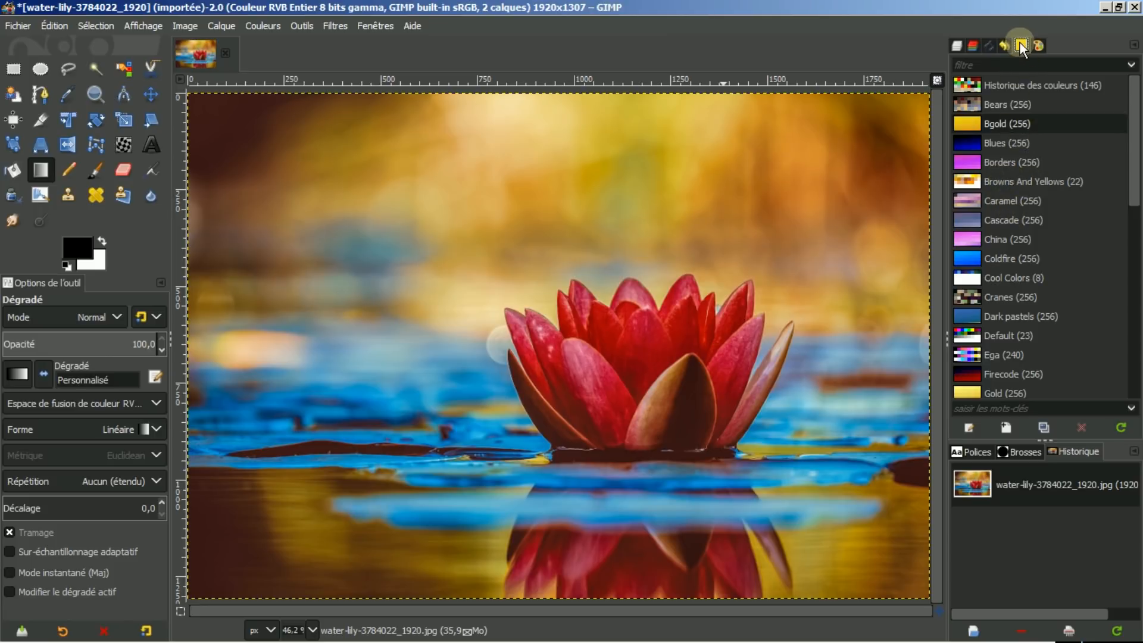
# Create a new palette named test1.
pyautogui.click(1005, 426)
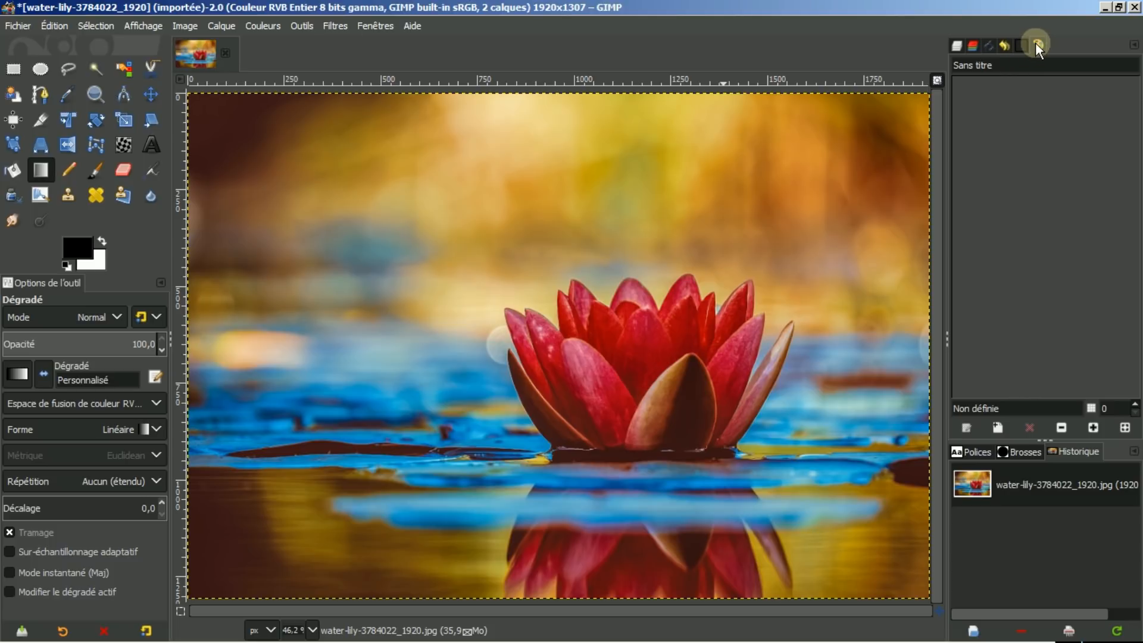
pyautogui.click(1001, 67)
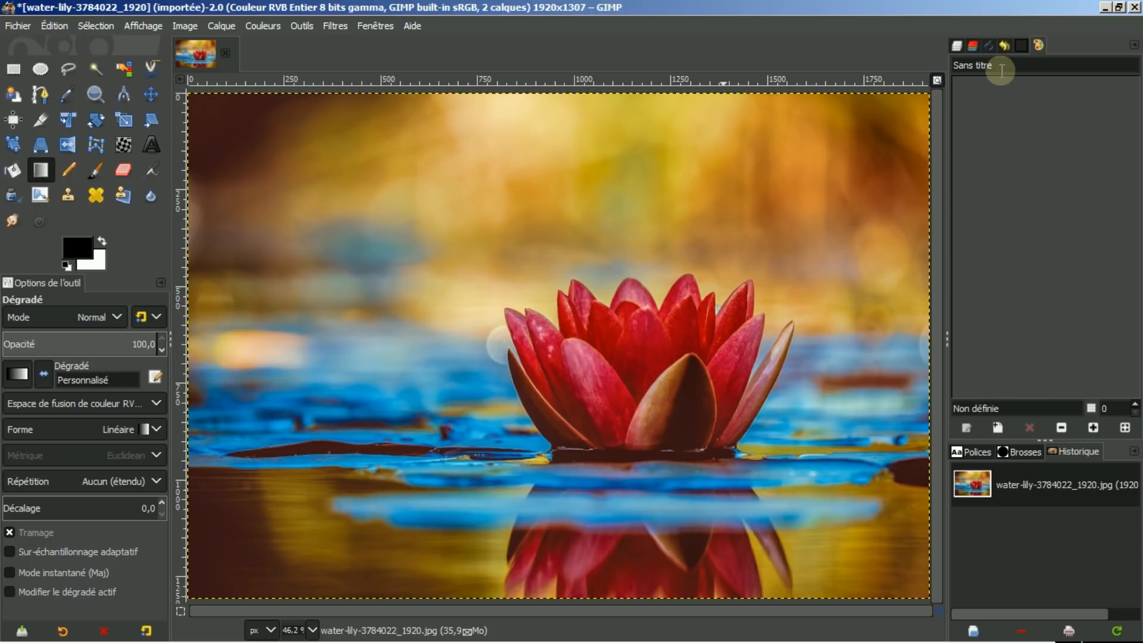
pyautogui.tripleClick(1001, 69)
pyautogui.write('test1')
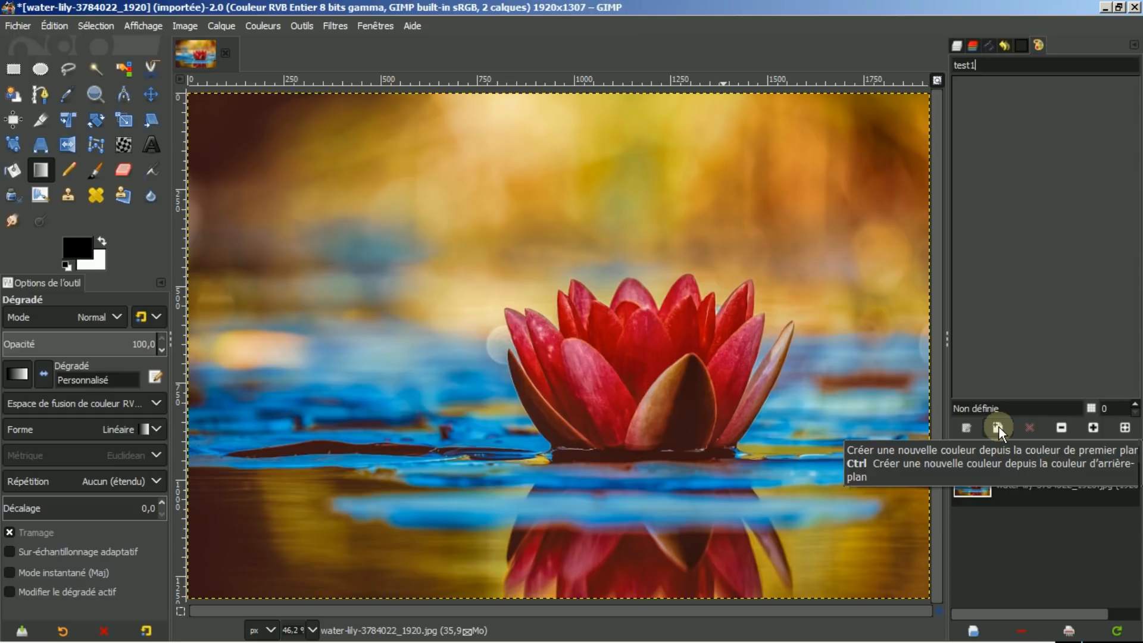
# Set the foreground colour to red (ff0000) from the colour swatches.
pyautogui.click(77, 242)
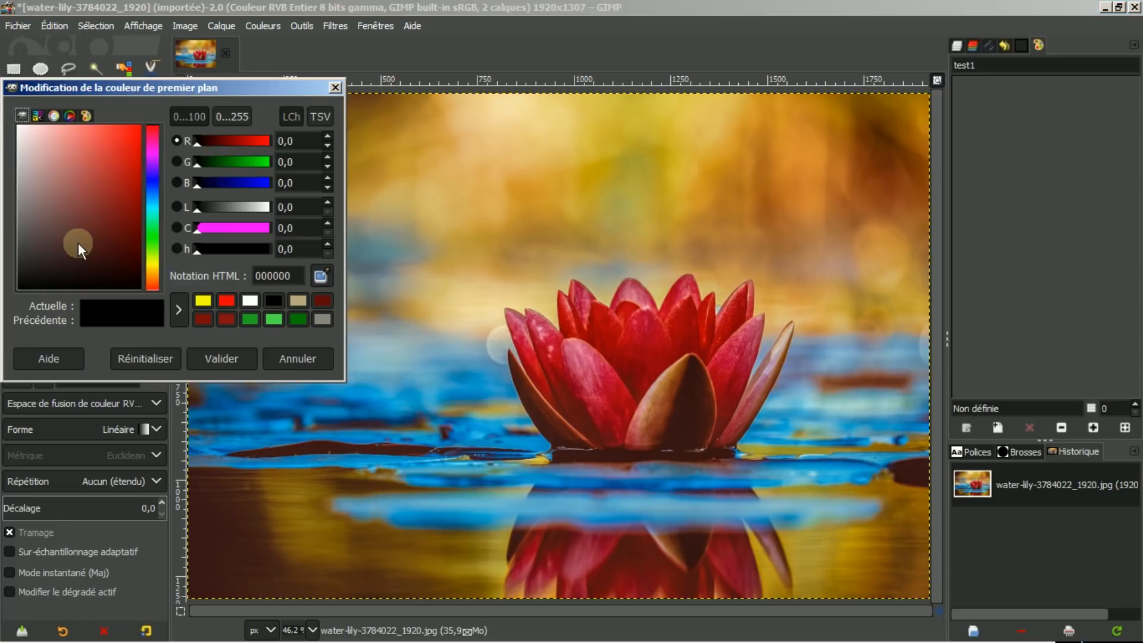
pyautogui.click(225, 301)
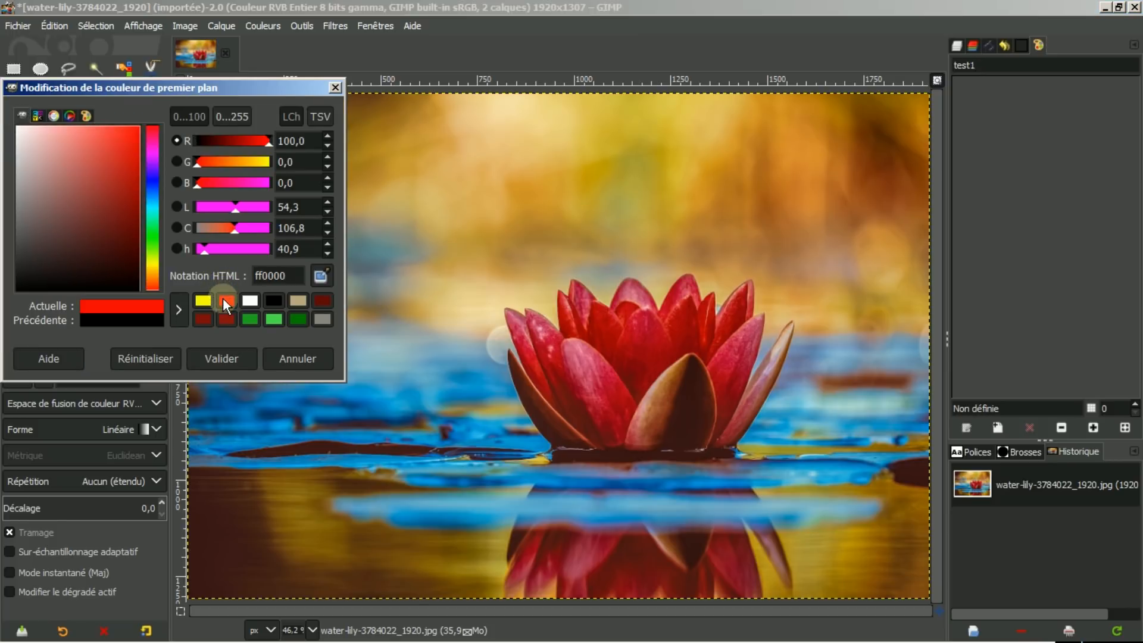
pyautogui.click(223, 357)
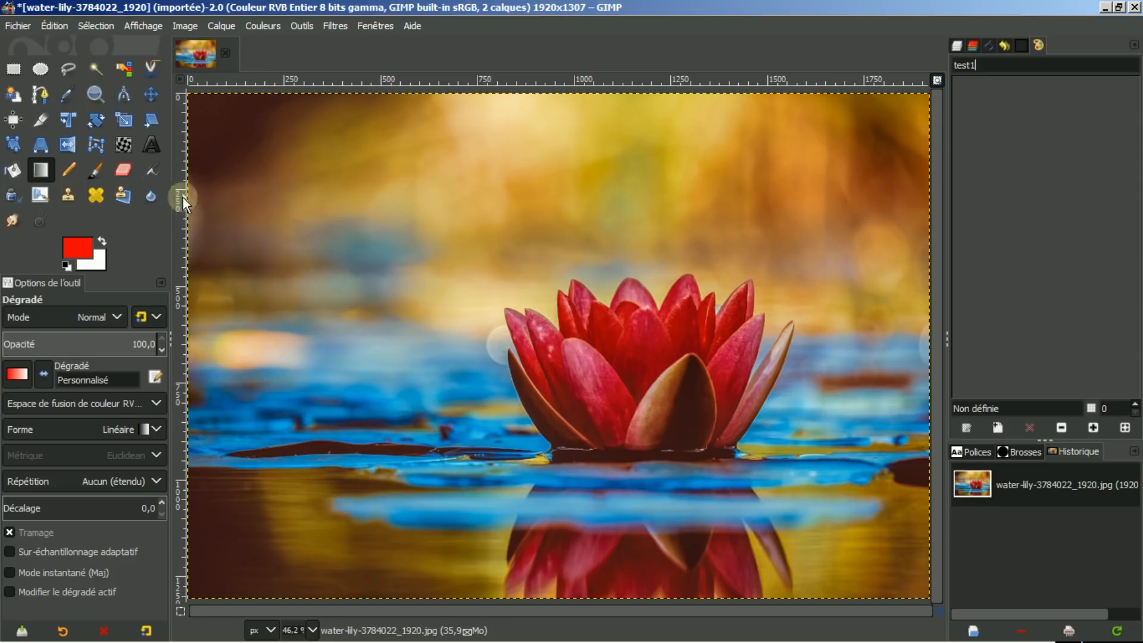
# Set the background colour to yellow from the colour swatches.
pyautogui.click(100, 258)
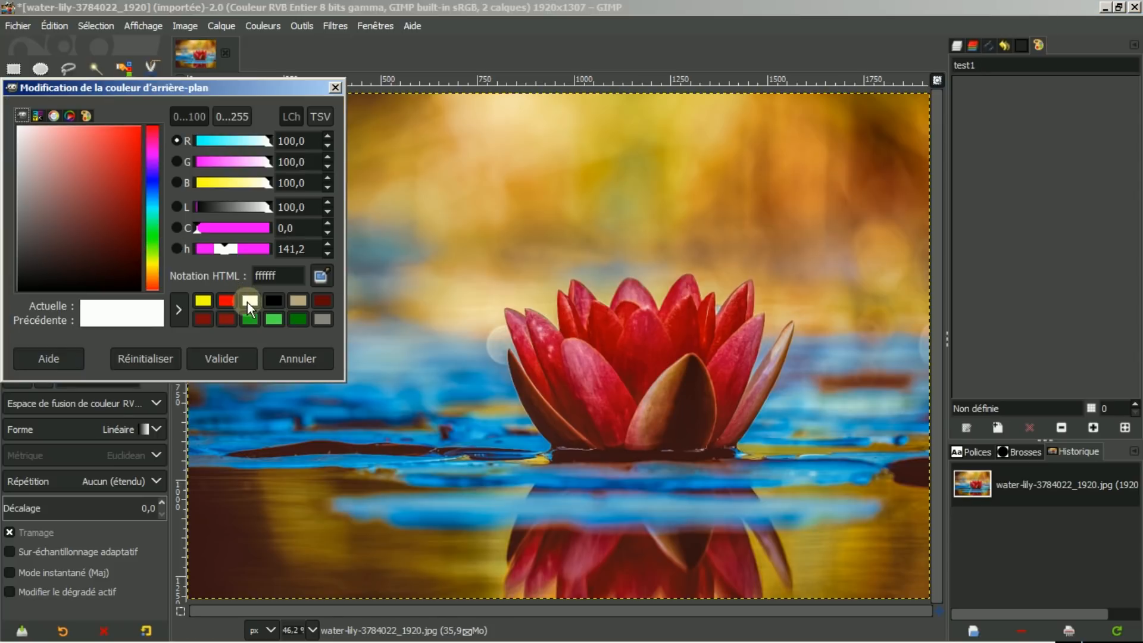
pyautogui.click(203, 301)
pyautogui.click(216, 354)
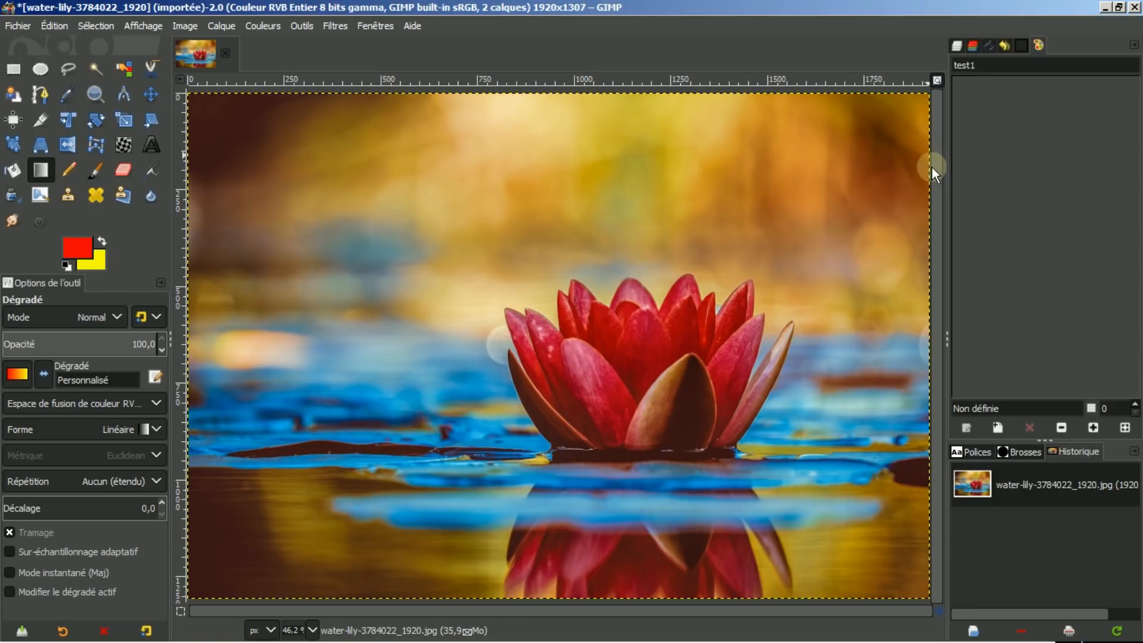
# Add four swatches to test1, alternating the red foreground and yellow background colours.
pyautogui.click(995, 427)
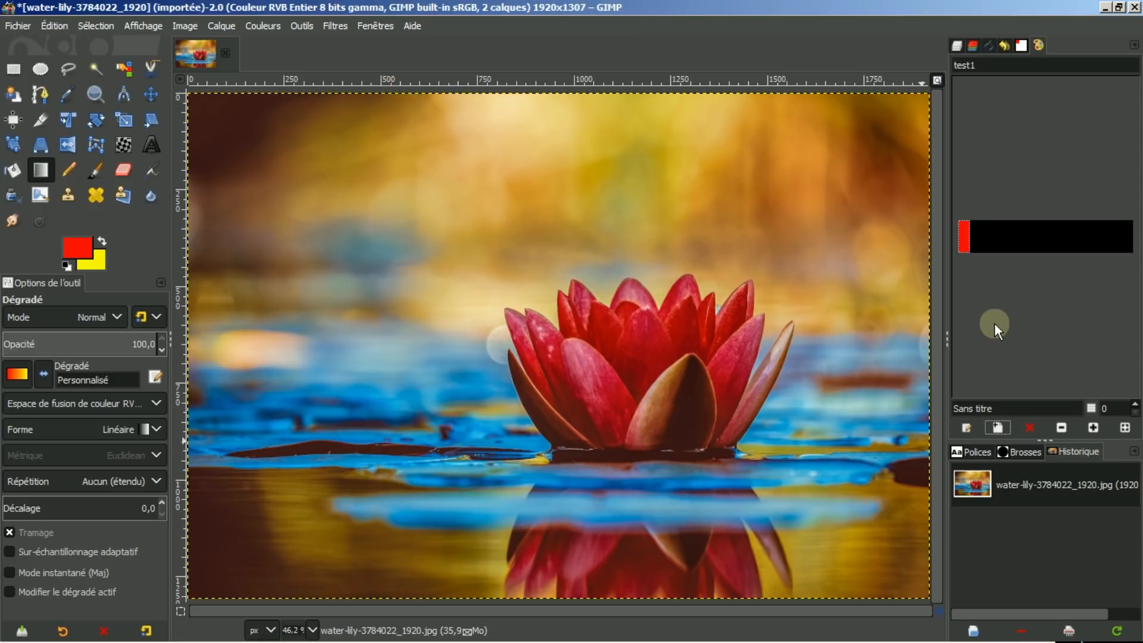
pyautogui.click(997, 427)
pyautogui.click(994, 426)
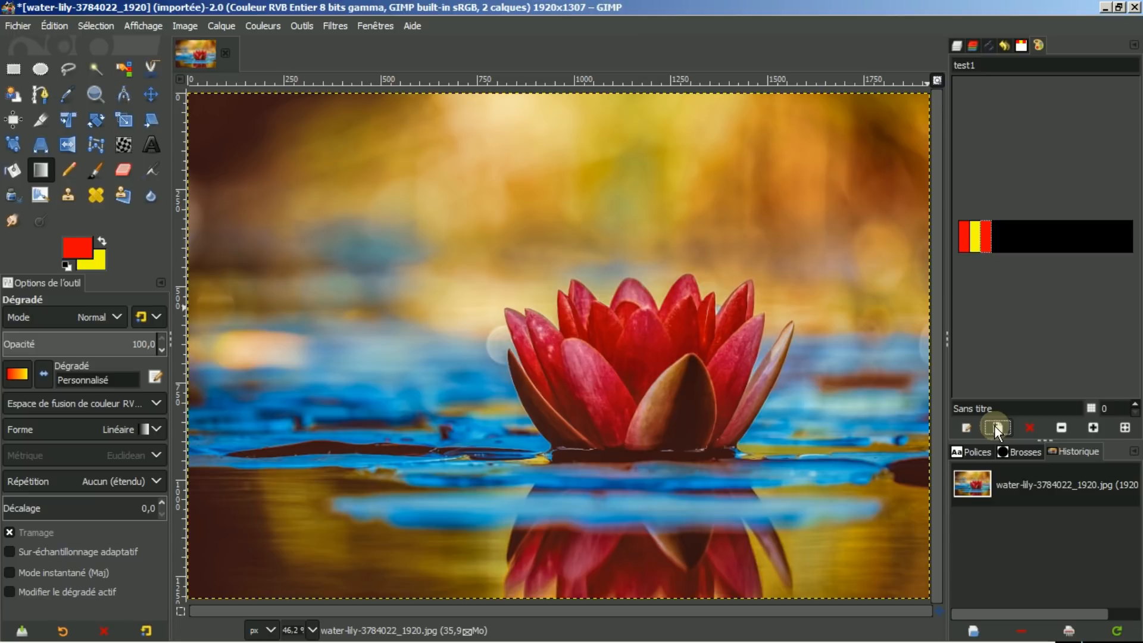
pyautogui.click(995, 426)
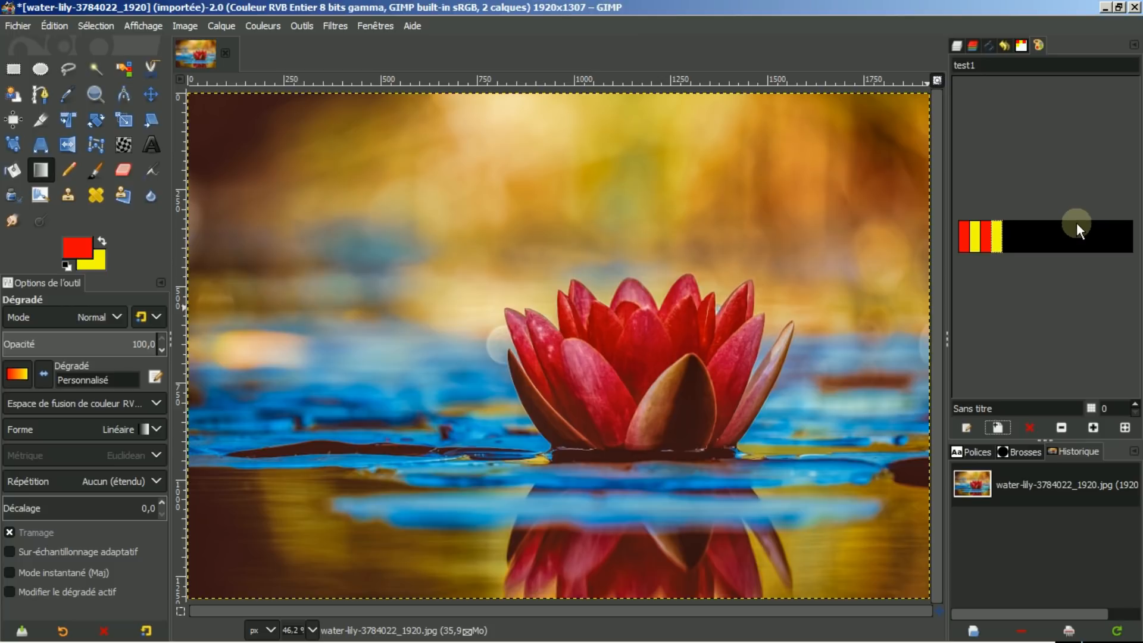
# Edit the fourth swatch of test1, shifting its hue to pink.
pyautogui.click(1024, 45)
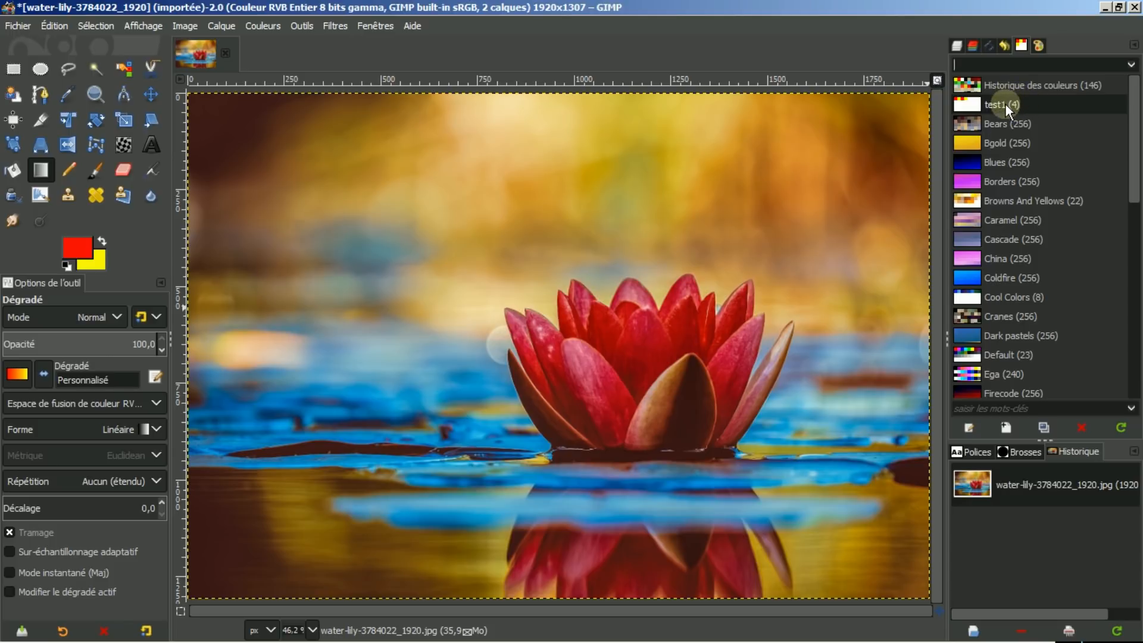
pyautogui.click(1037, 44)
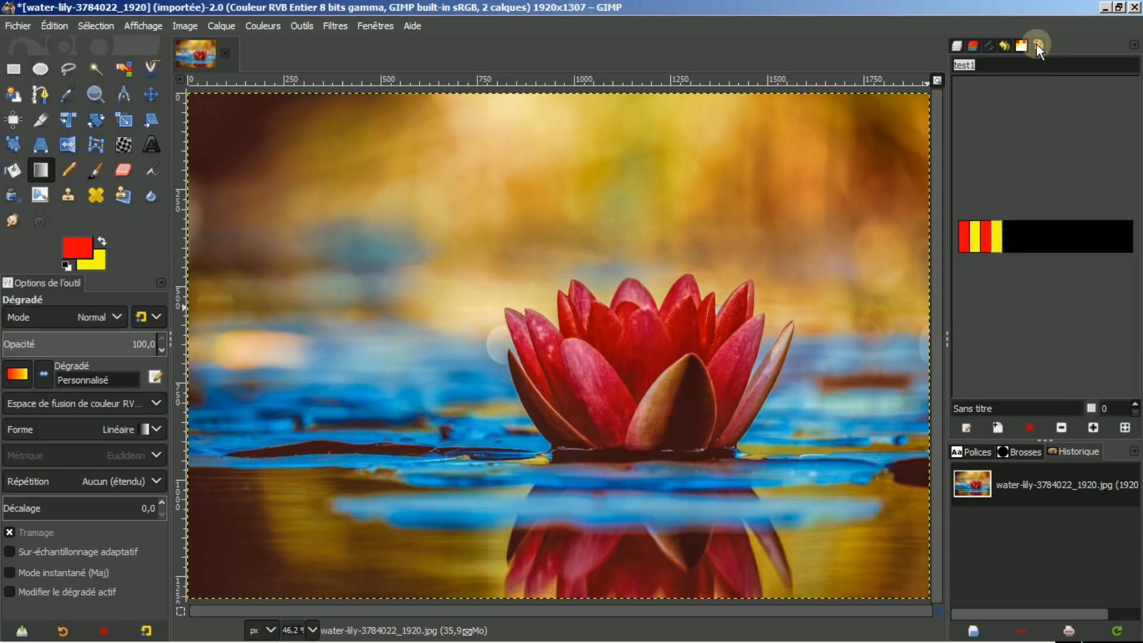
pyautogui.click(997, 234)
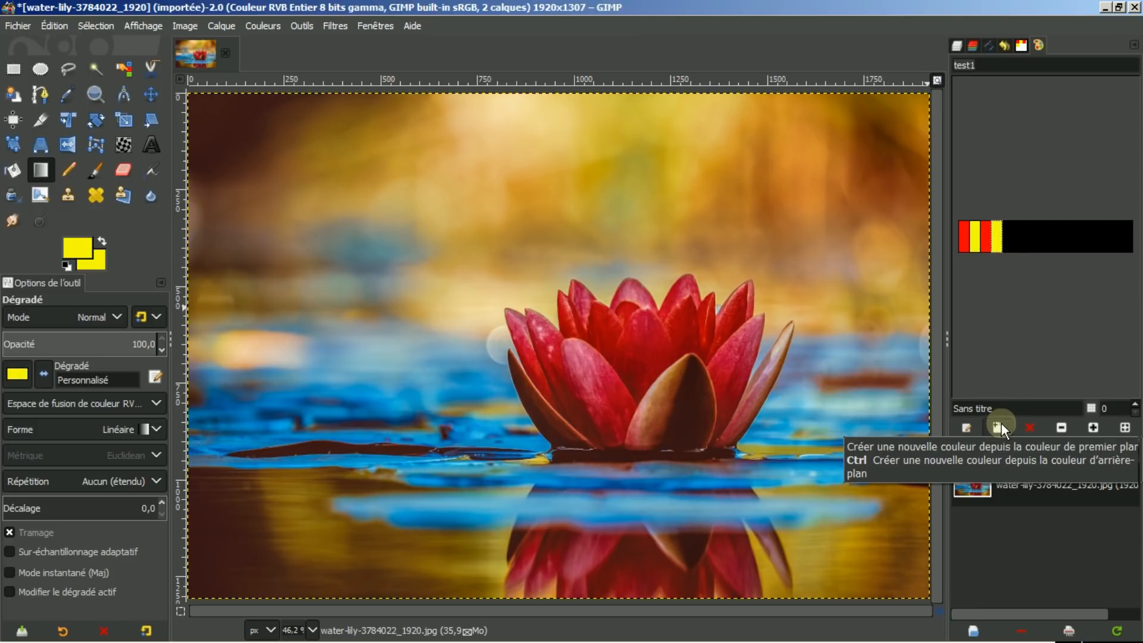
pyautogui.click(964, 425)
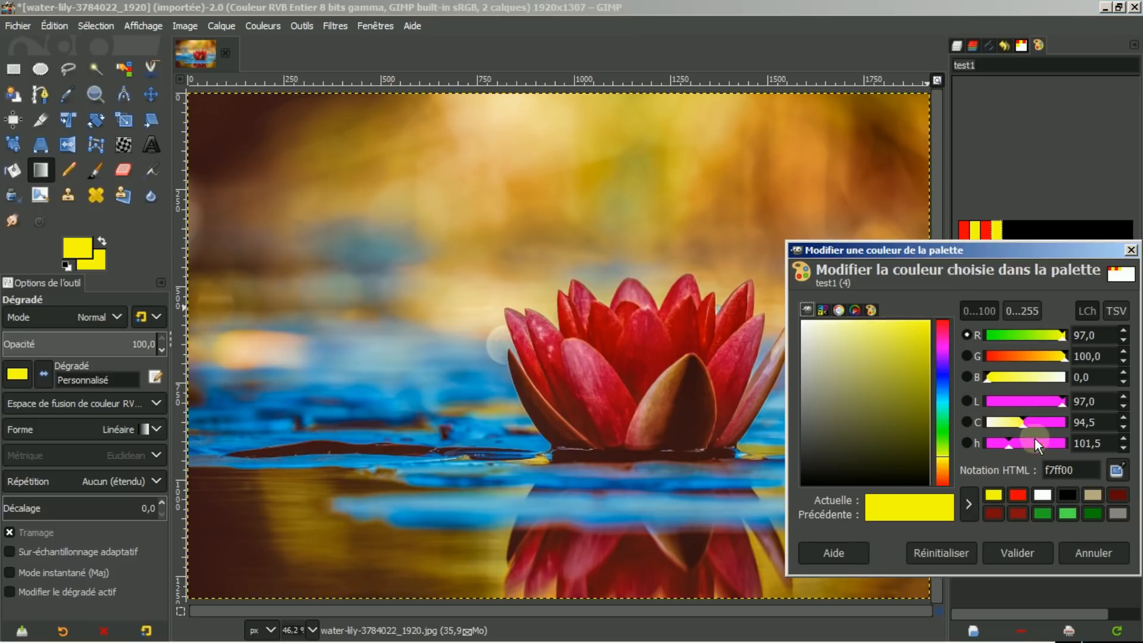
pyautogui.moveTo(1045, 442); pyautogui.dragTo(1060, 443)
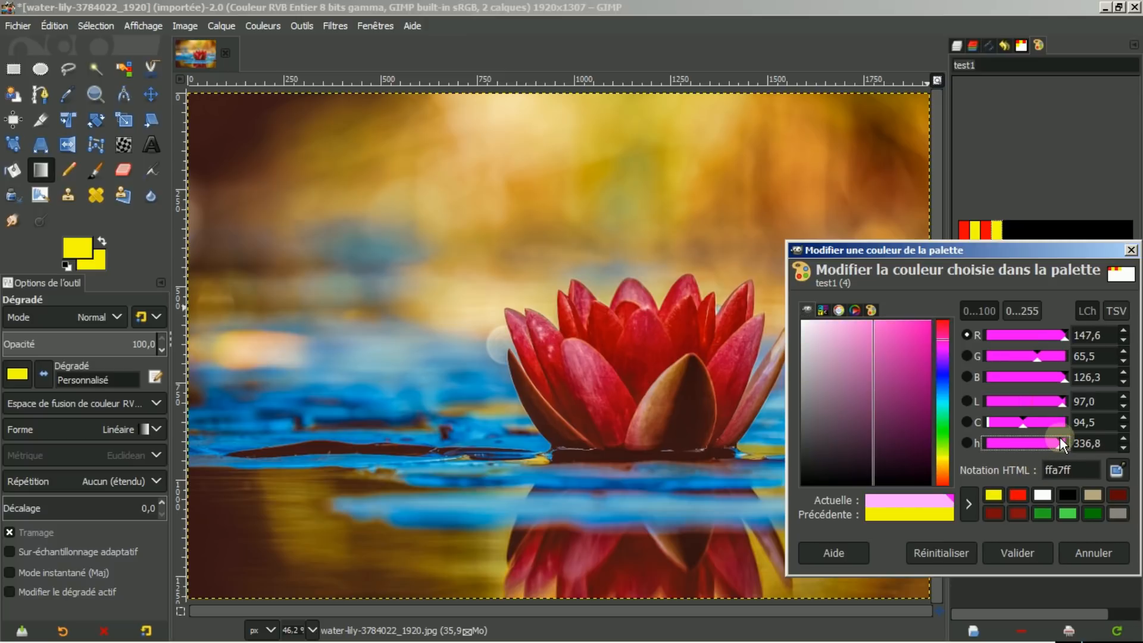
pyautogui.click(1010, 548)
# Delete the pink swatch and the third red swatch from test1.
pyautogui.click(996, 231)
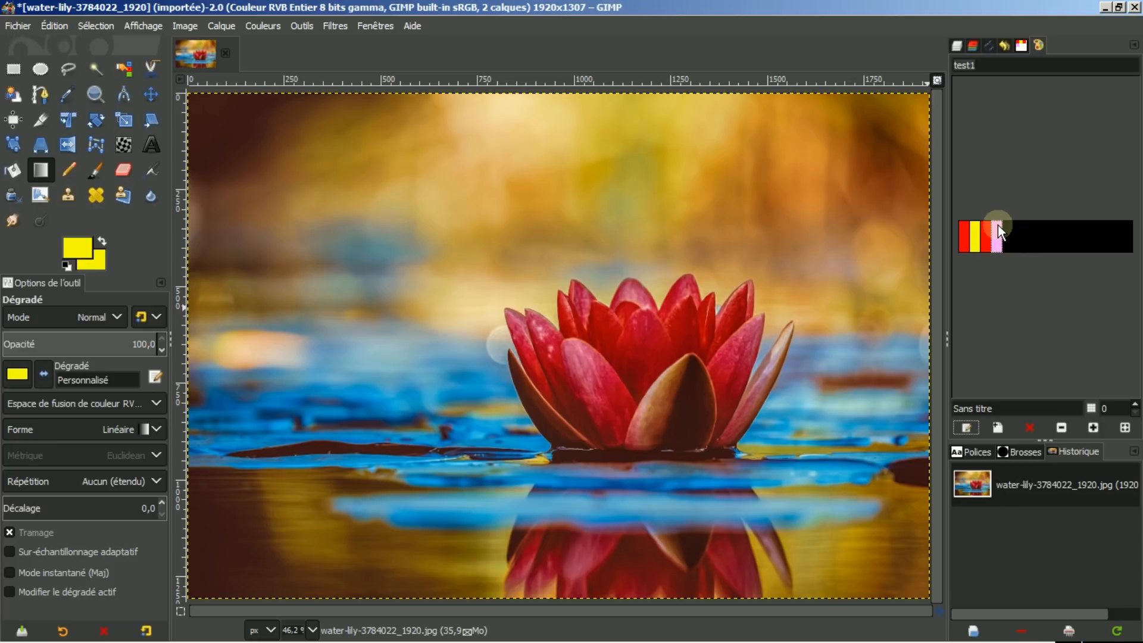
pyautogui.click(1028, 426)
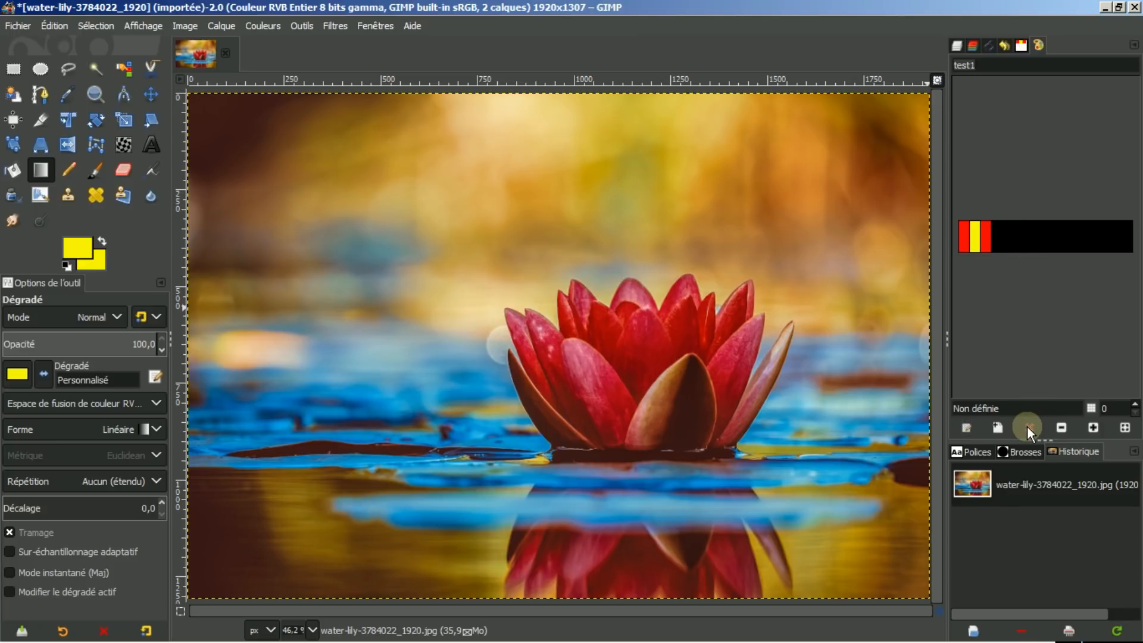
pyautogui.click(987, 233)
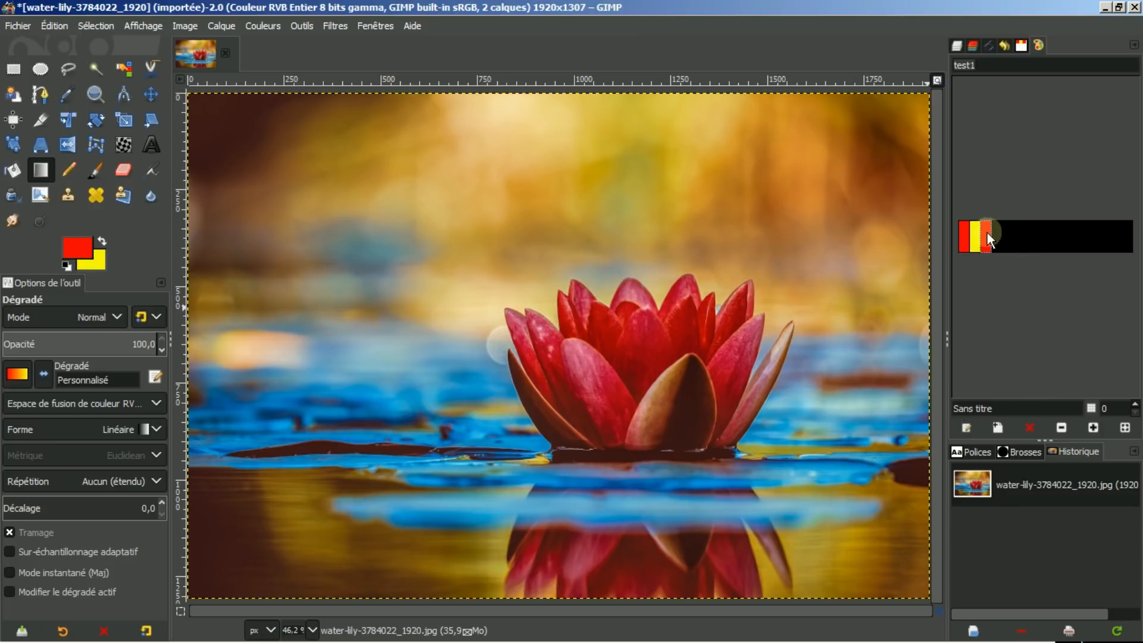
pyautogui.click(1032, 425)
# Browse the gradient presets list.
pyautogui.click(13, 375)
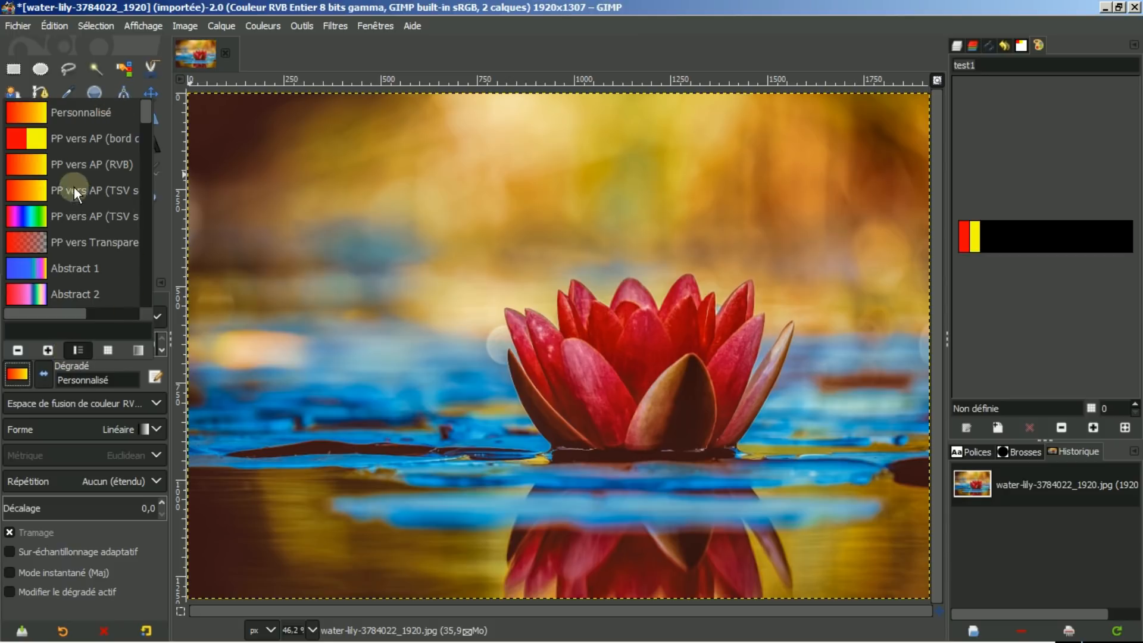
pyautogui.moveTo(146, 105); pyautogui.dragTo(142, 138)
pyautogui.click(974, 234)
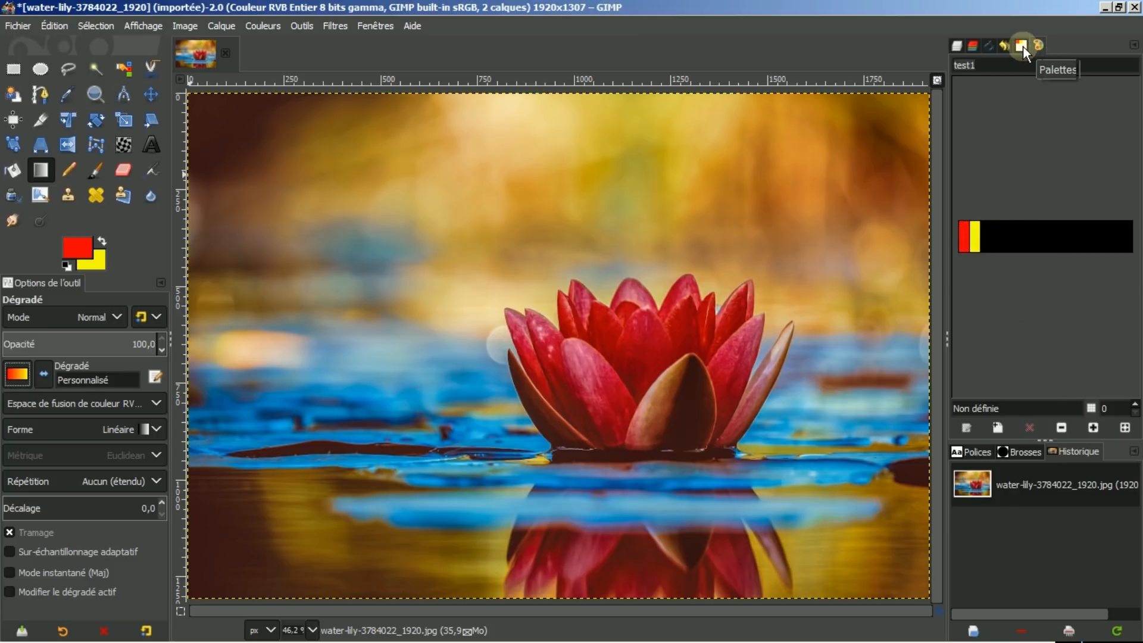
# Delete the remaining yellow and red swatches from test1.
pyautogui.click(977, 234)
pyautogui.click(1029, 428)
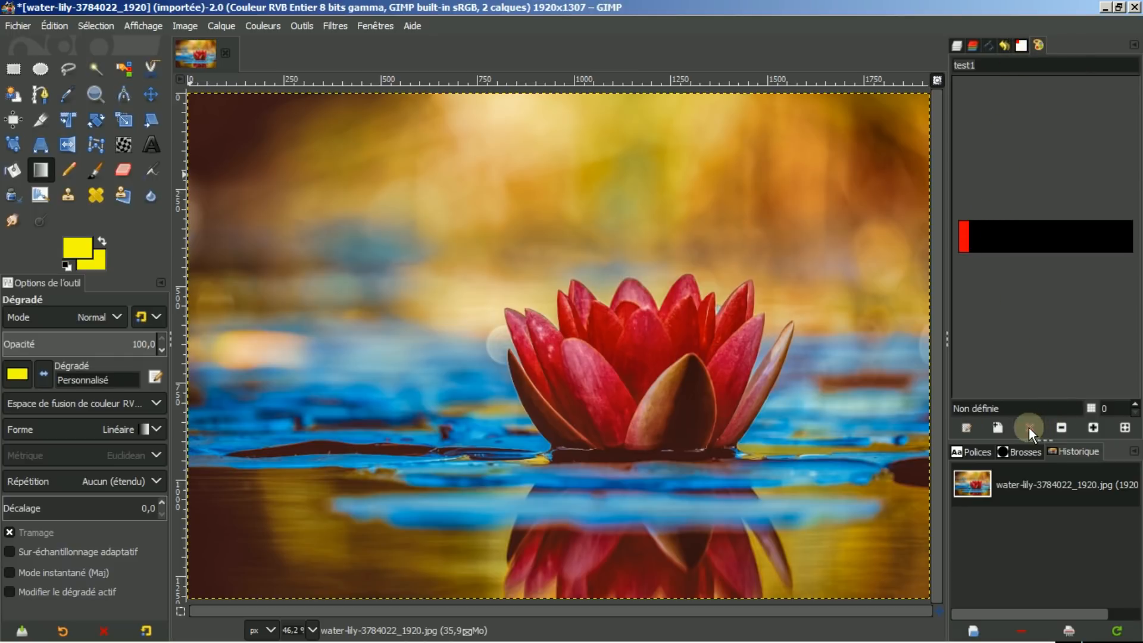
pyautogui.click(965, 238)
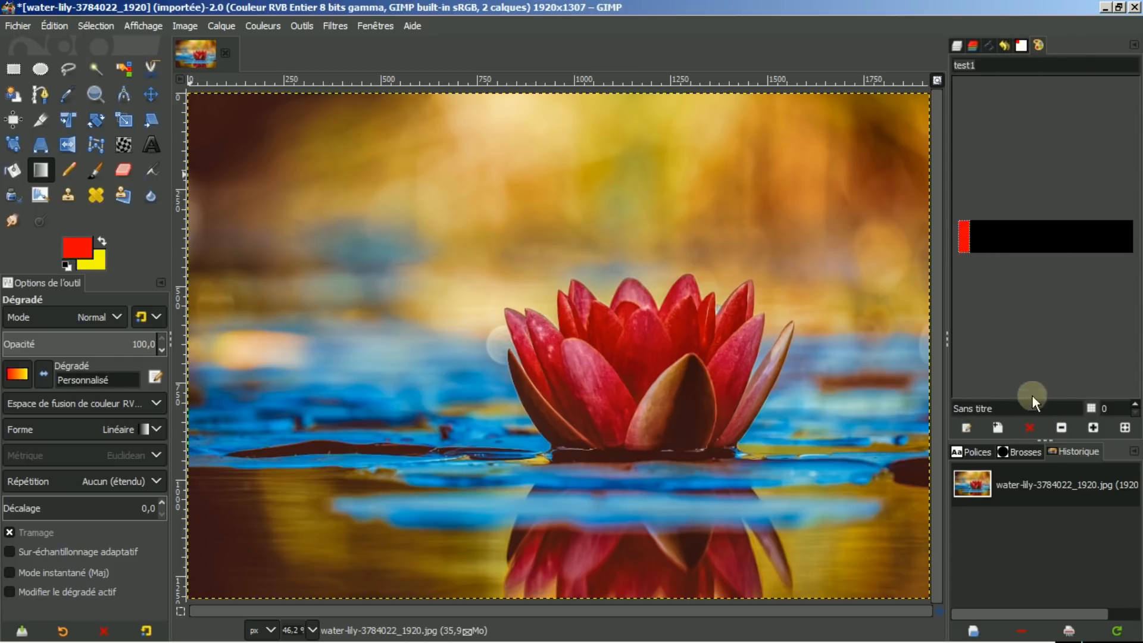
pyautogui.click(1030, 424)
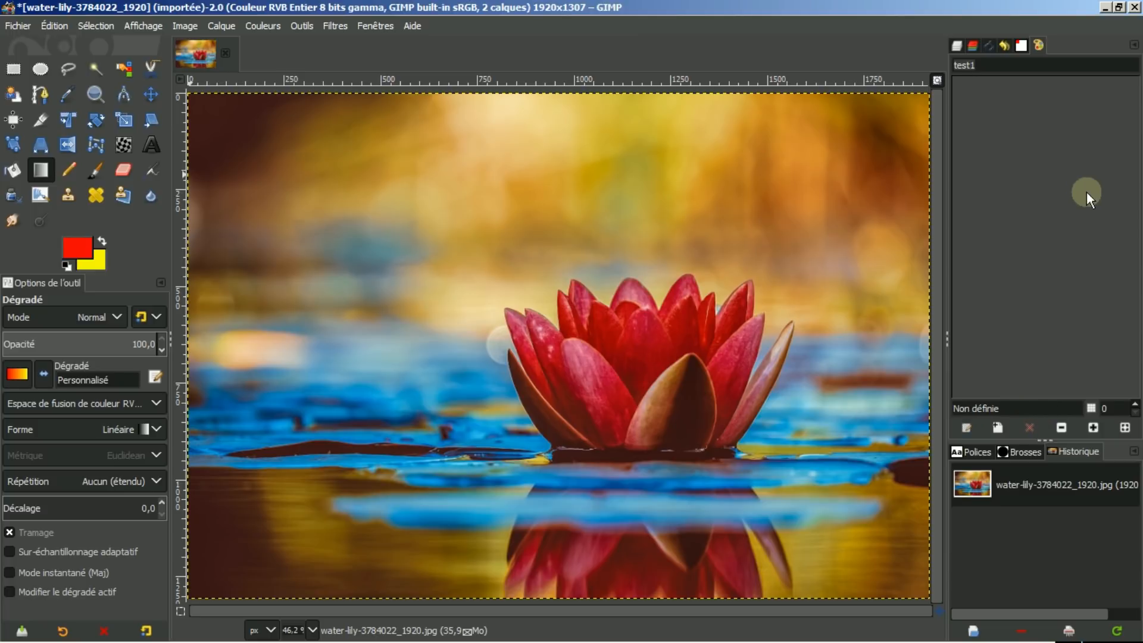
# Select the Color Picker tool and reopen test1 in the palette editor.
pyautogui.click(1019, 47)
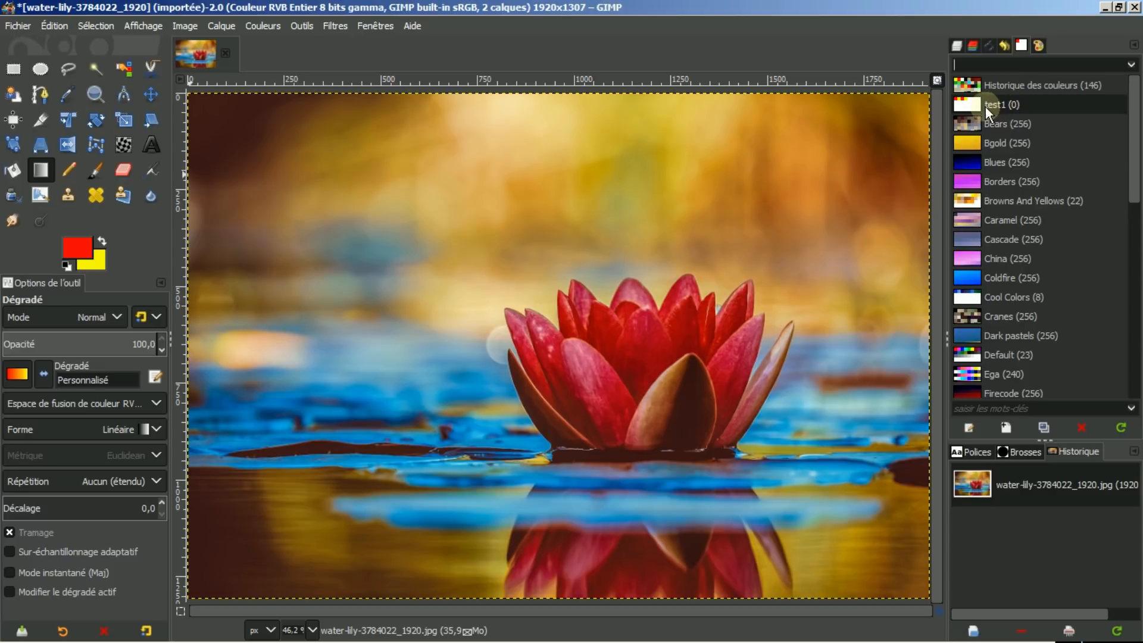
pyautogui.click(1037, 45)
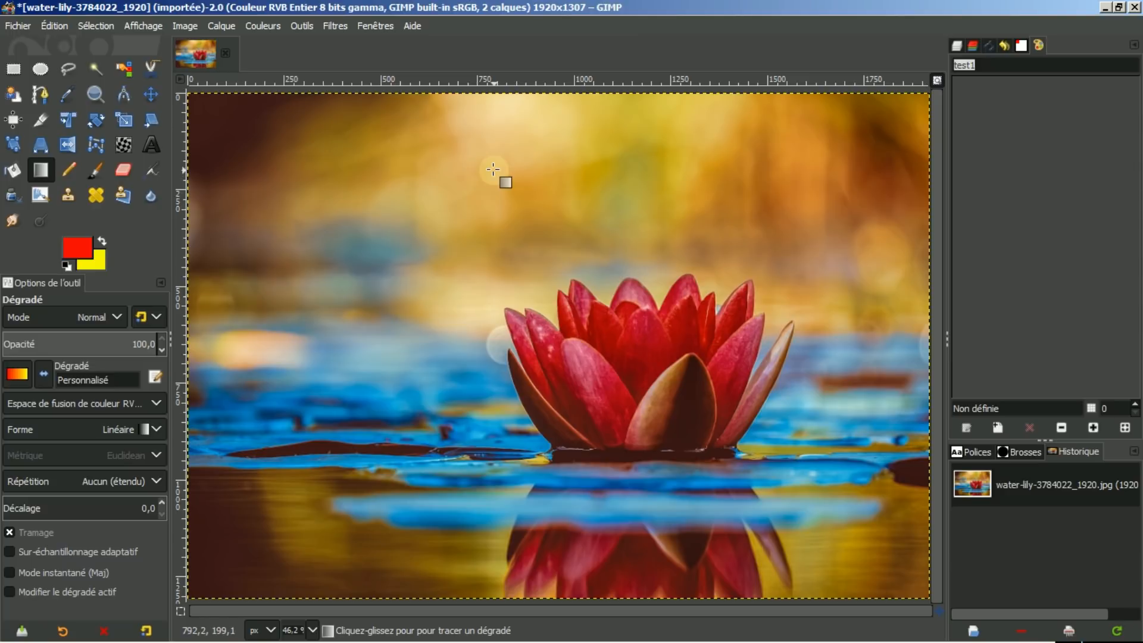
pyautogui.click(66, 93)
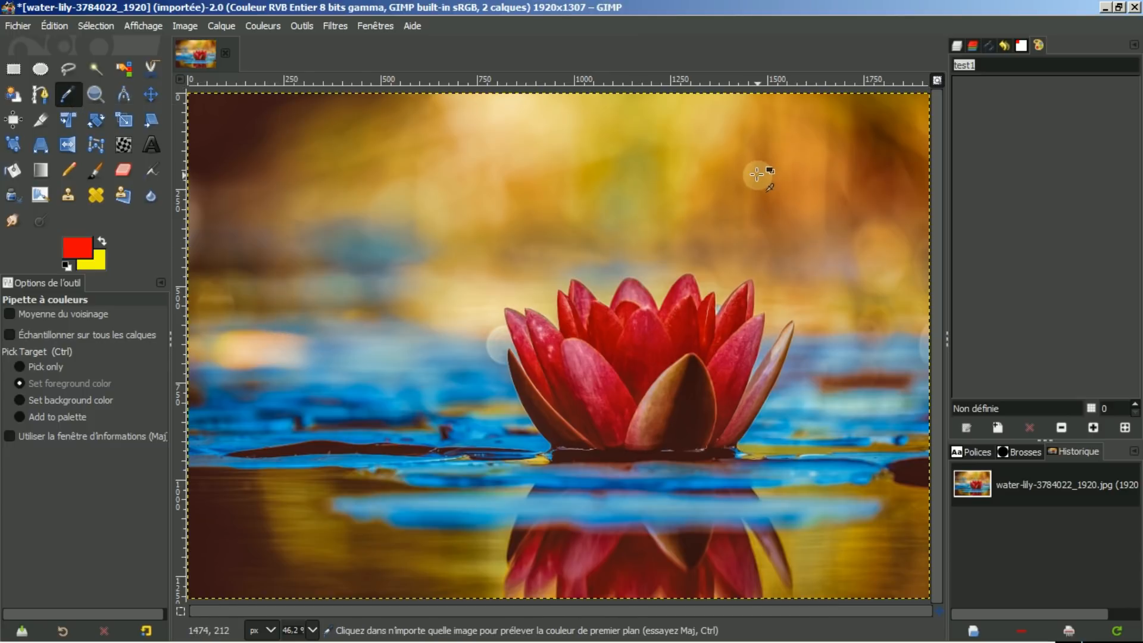
pyautogui.click(958, 45)
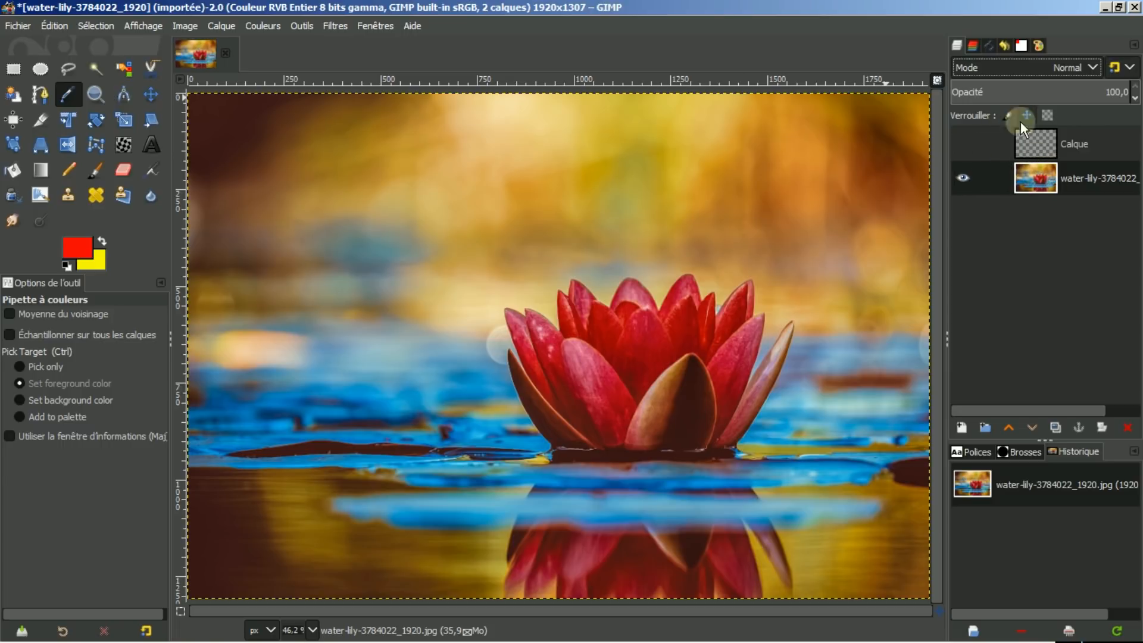
pyautogui.click(1020, 45)
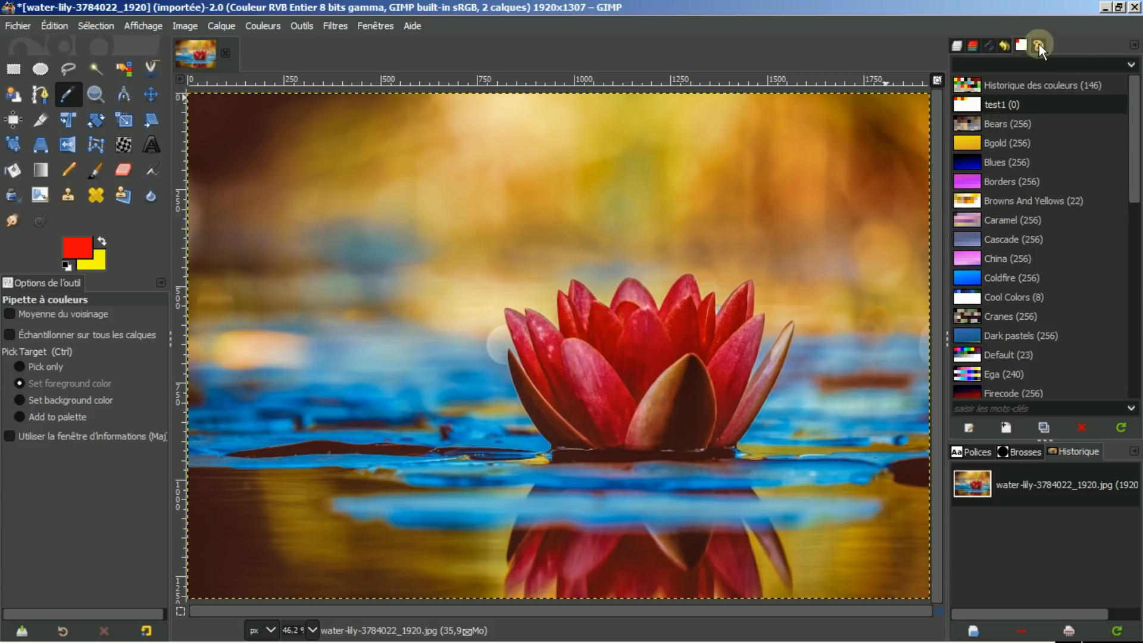
pyautogui.click(1038, 45)
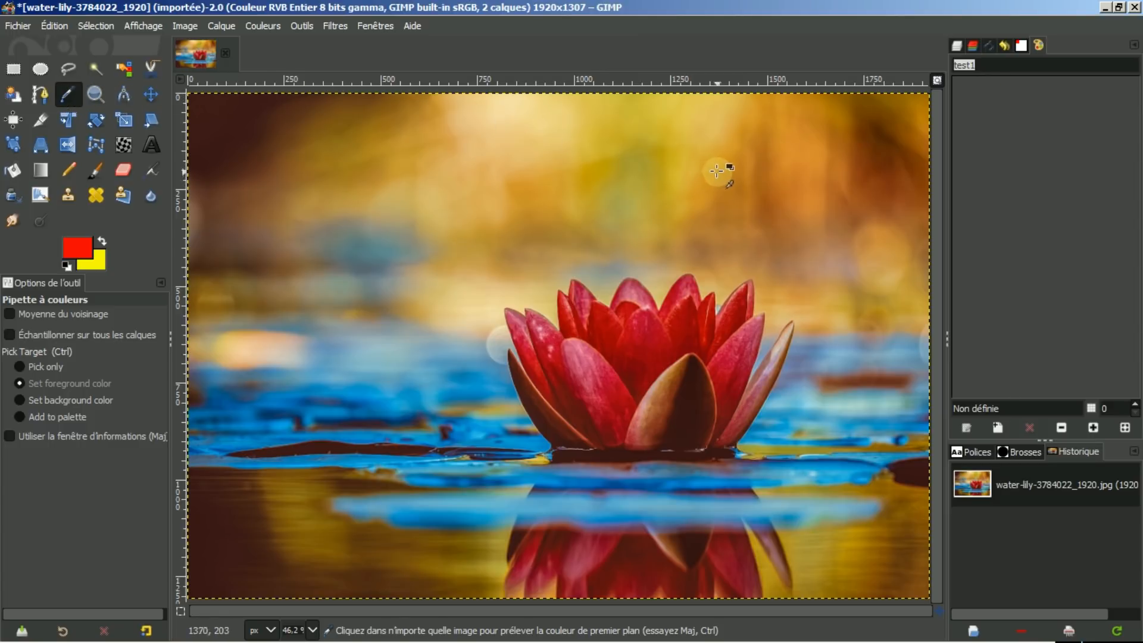
# With the Color Picker, sample a golden yellow from the blurred background, reset colours in between, and add it to test1.
pyautogui.click(613, 139)
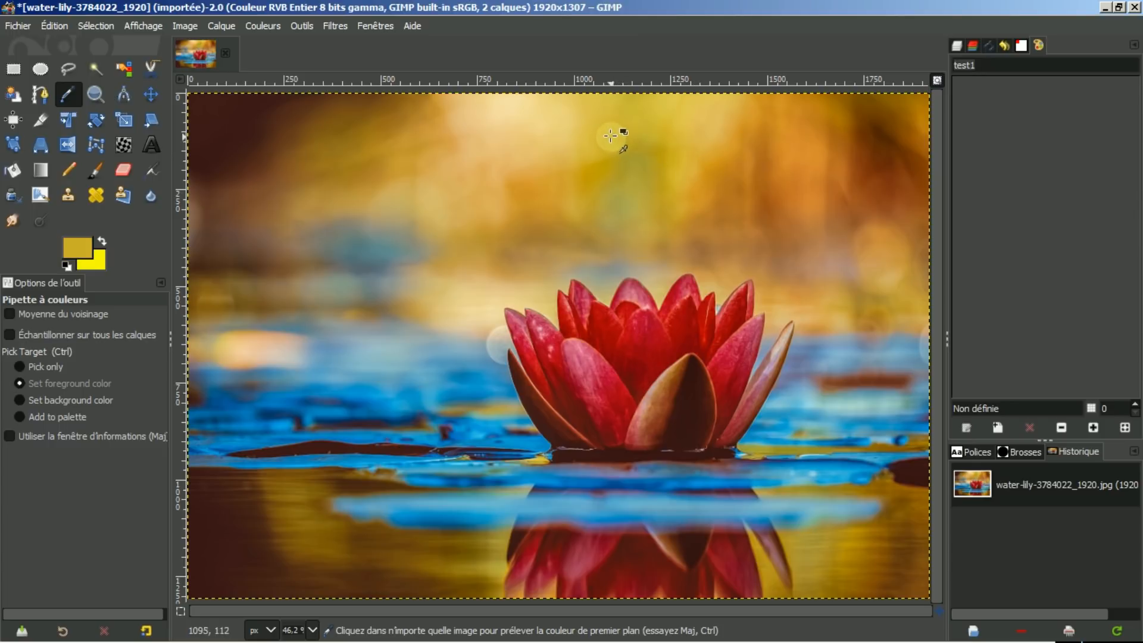
pyautogui.click(66, 264)
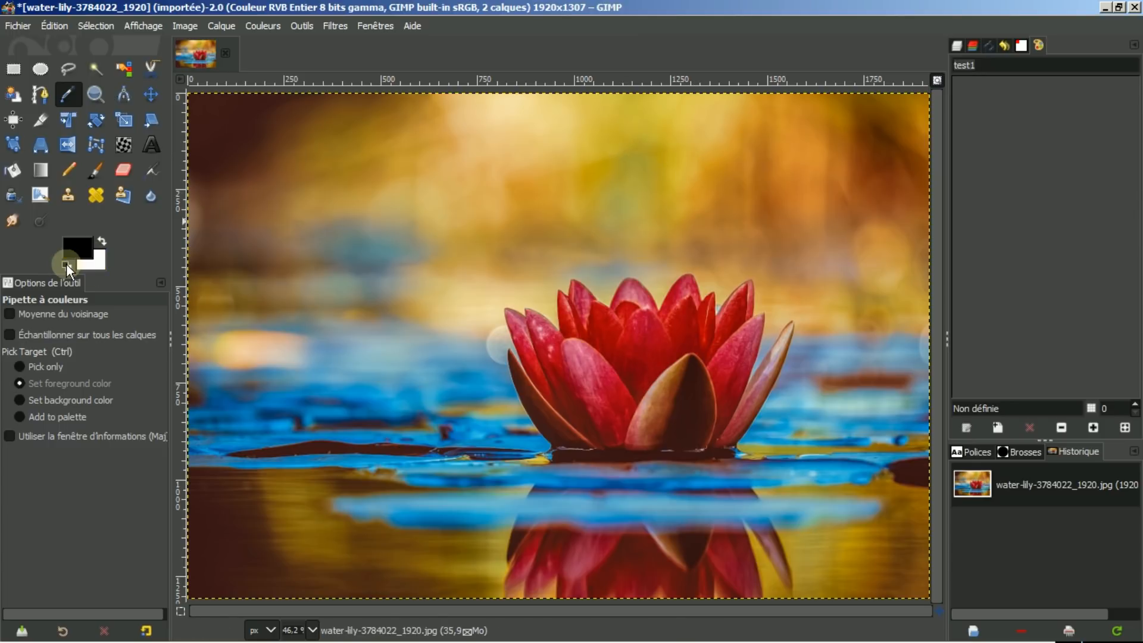
pyautogui.click(578, 158)
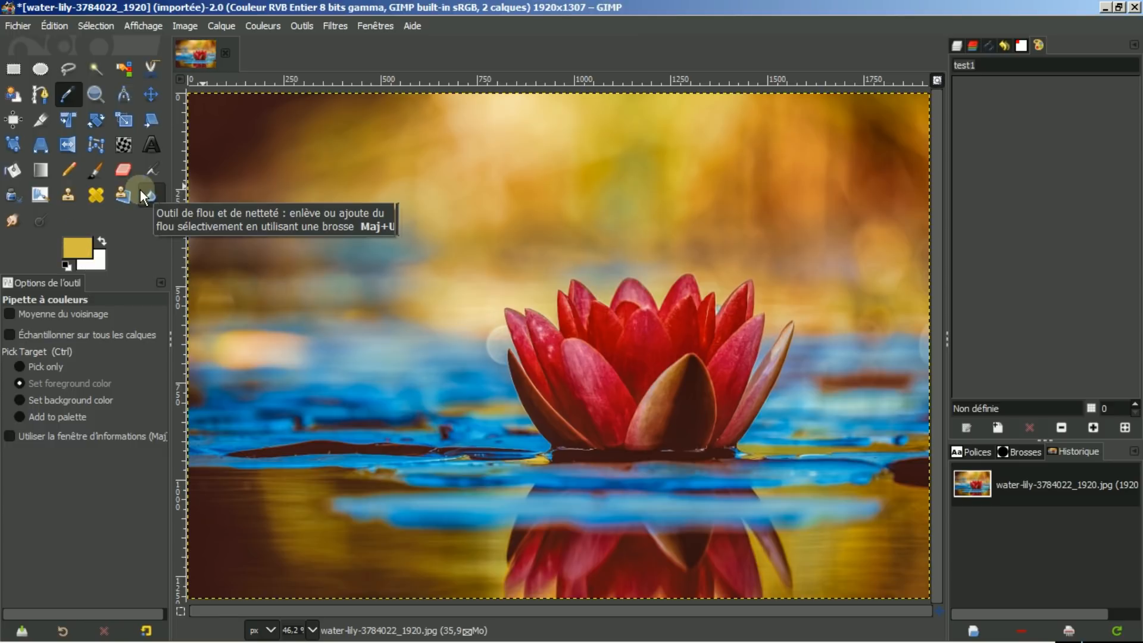
pyautogui.click(997, 428)
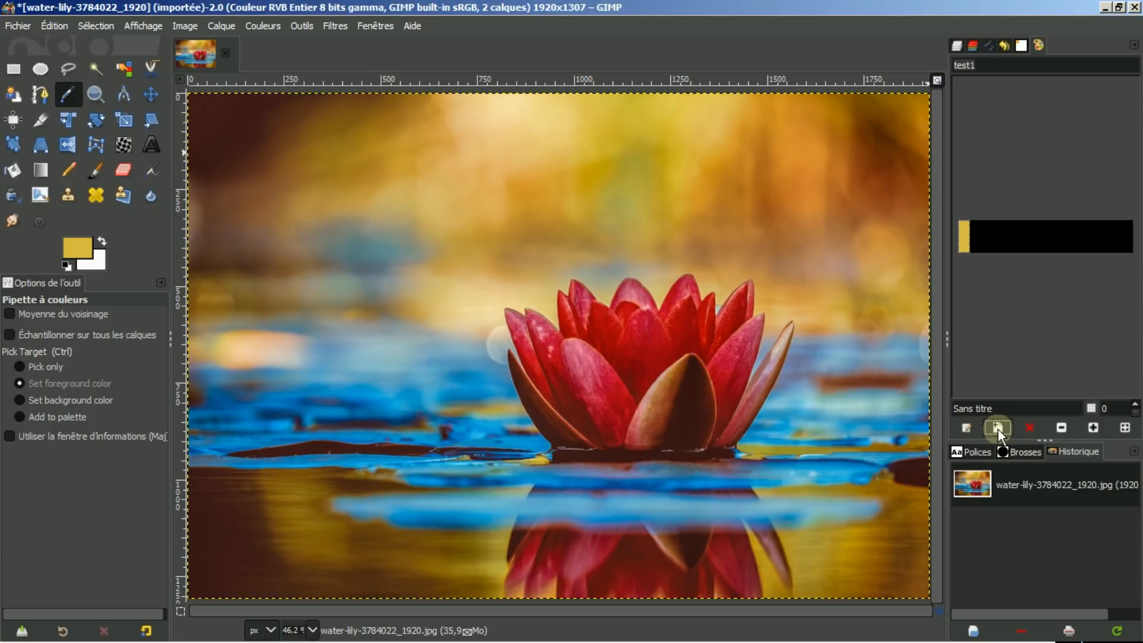
# Sample several colours from the background and water, and turn on the picker's information window option.
pyautogui.click(66, 94)
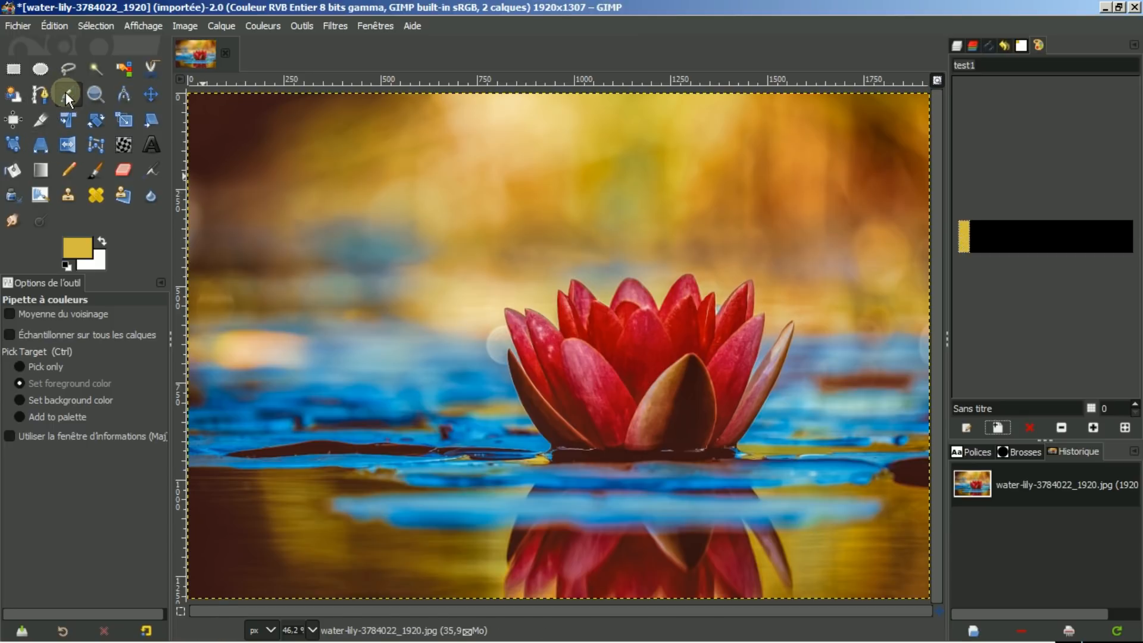
pyautogui.click(546, 198)
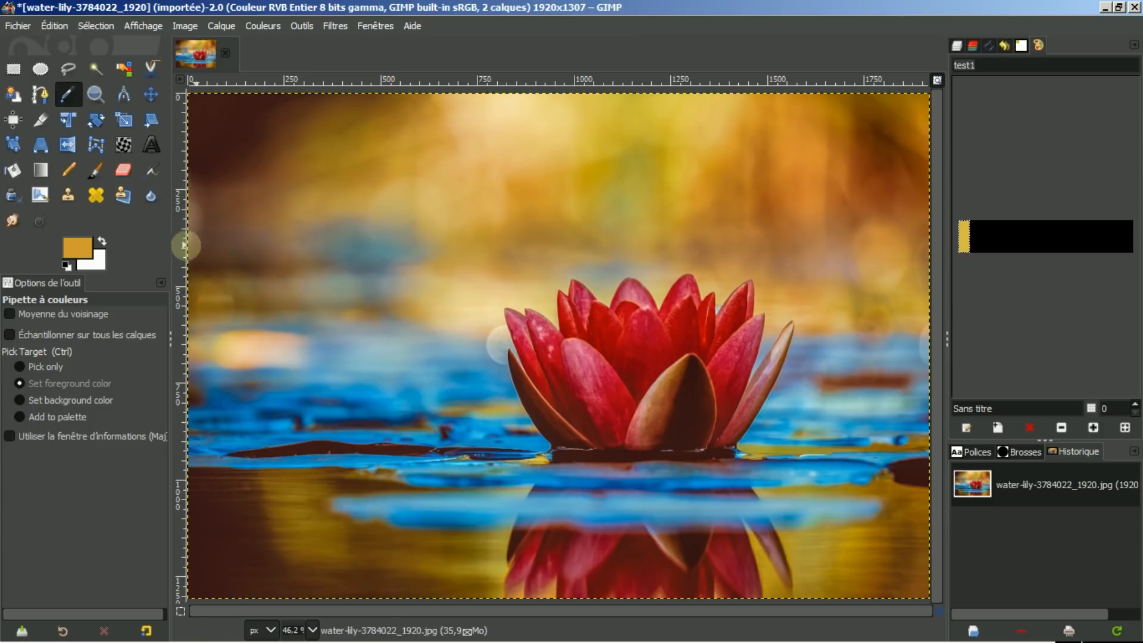
pyautogui.click(862, 178)
pyautogui.click(397, 363)
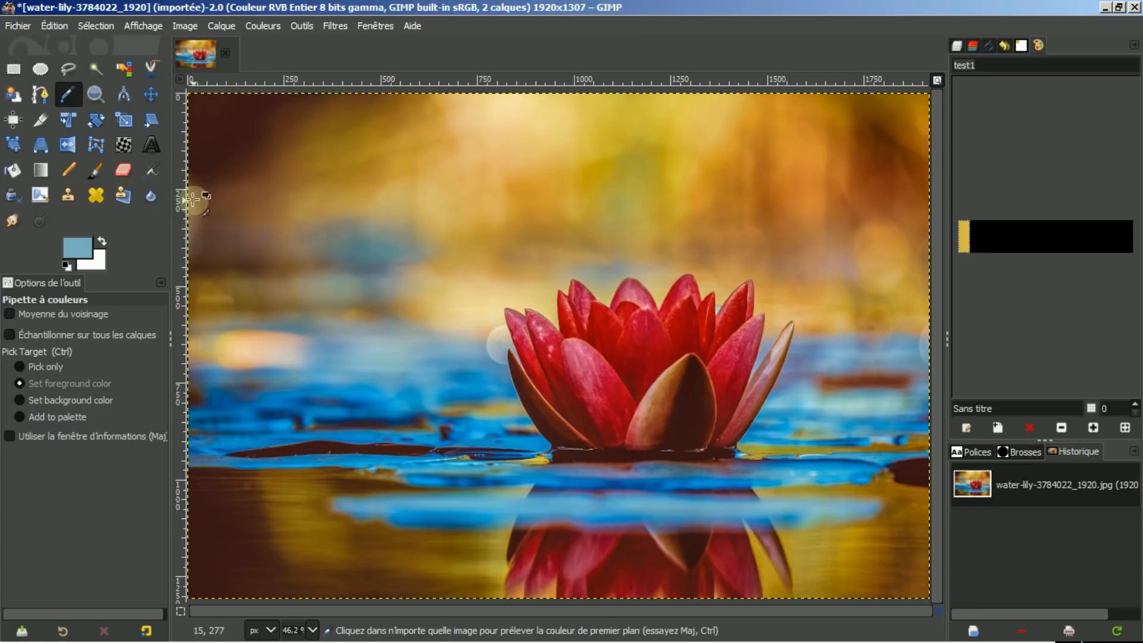
pyautogui.click(17, 431)
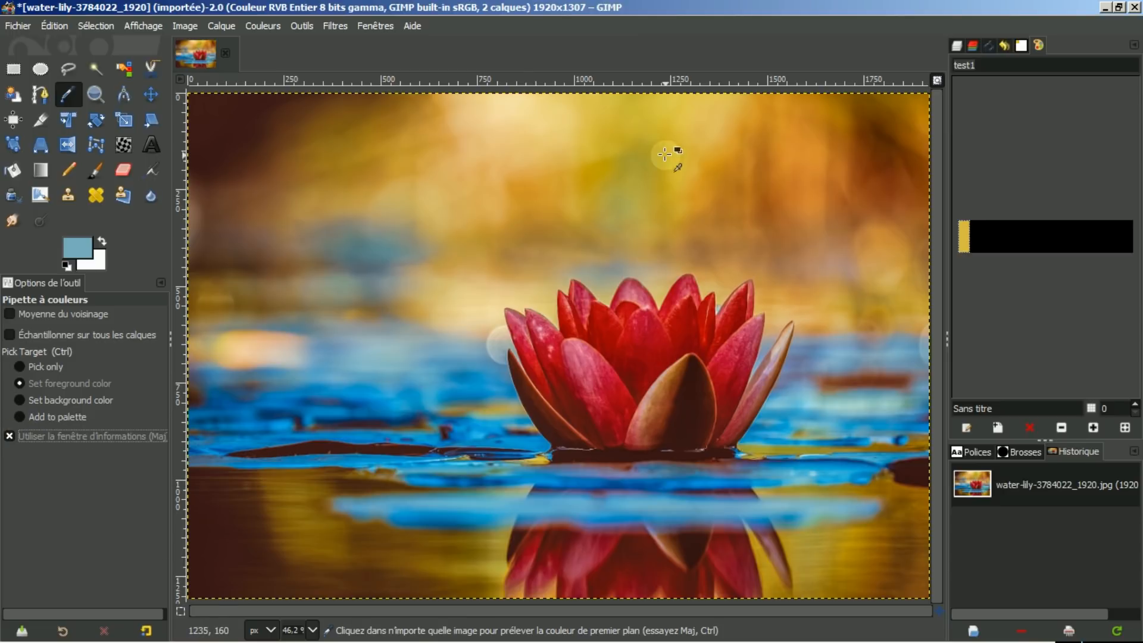
# Sample a red from the lily petal and add it as a swatch to test1.
pyautogui.click(633, 163)
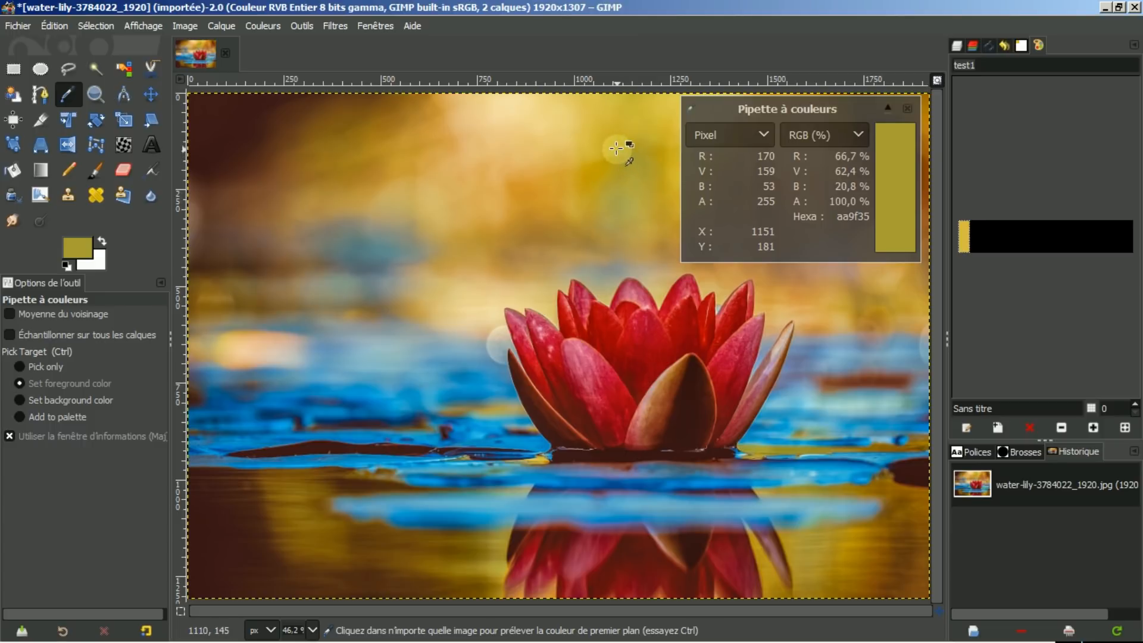
pyautogui.moveTo(613, 148); pyautogui.dragTo(603, 374)
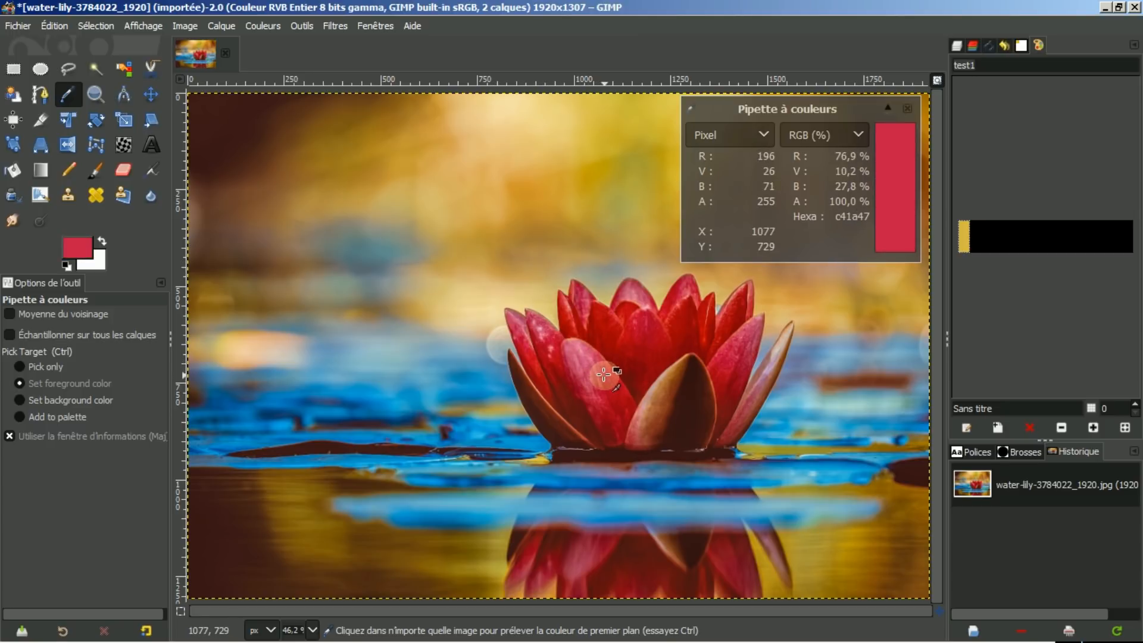
pyautogui.moveTo(604, 374); pyautogui.dragTo(603, 374)
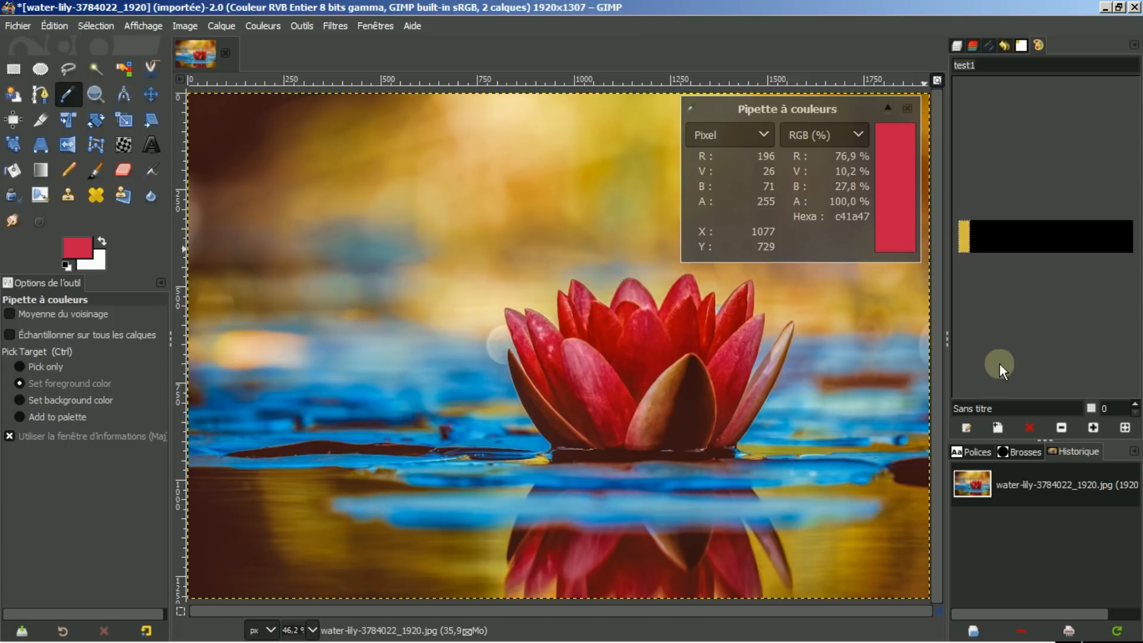
pyautogui.click(997, 428)
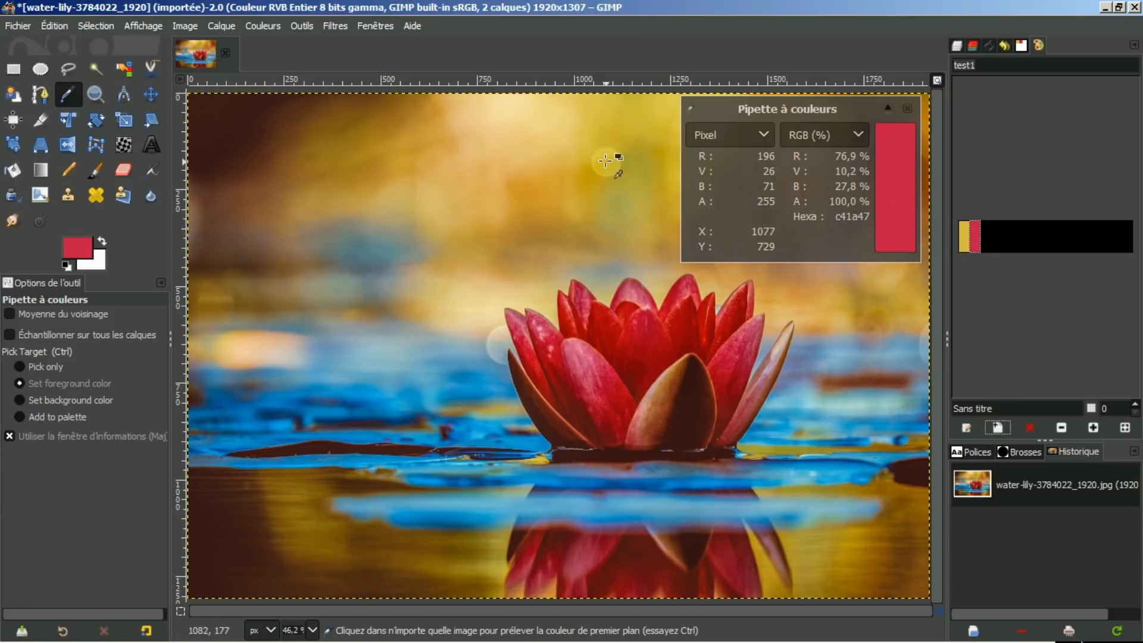
# Add a blue from the water and a dark brown from the petal base to test1.
pyautogui.moveTo(536, 180); pyautogui.dragTo(484, 392)
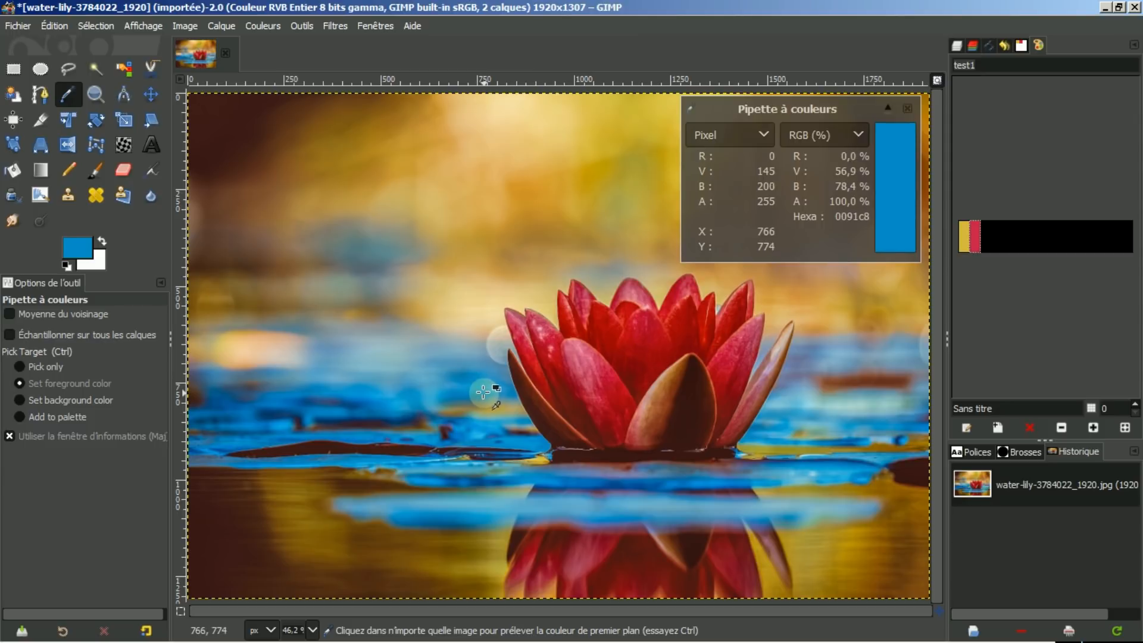
pyautogui.click(994, 427)
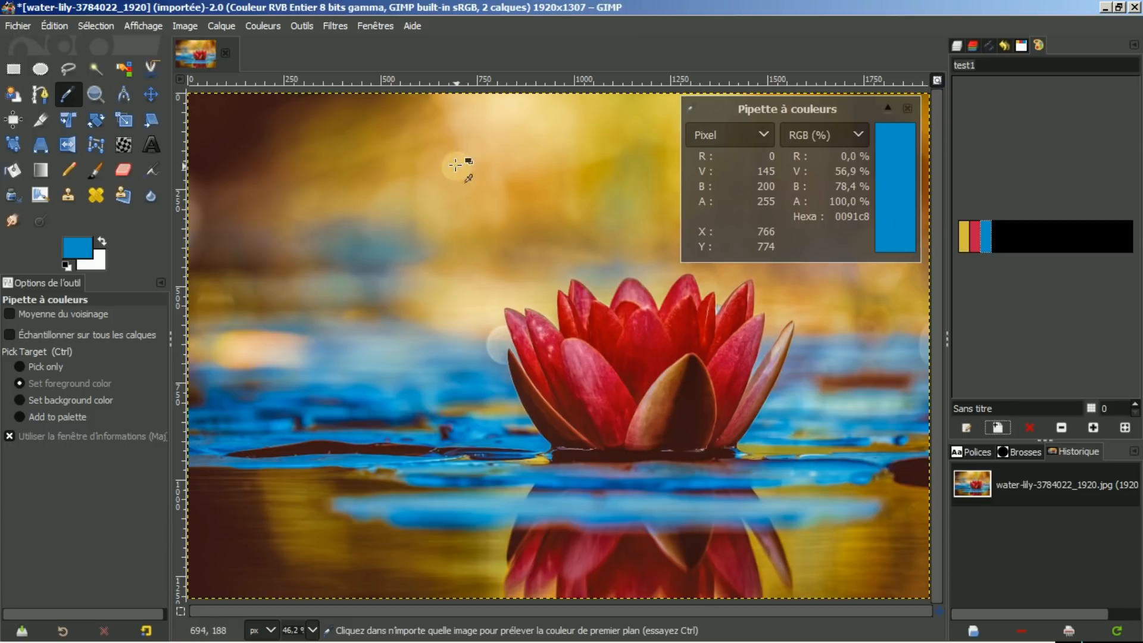
pyautogui.moveTo(408, 196); pyautogui.dragTo(663, 425)
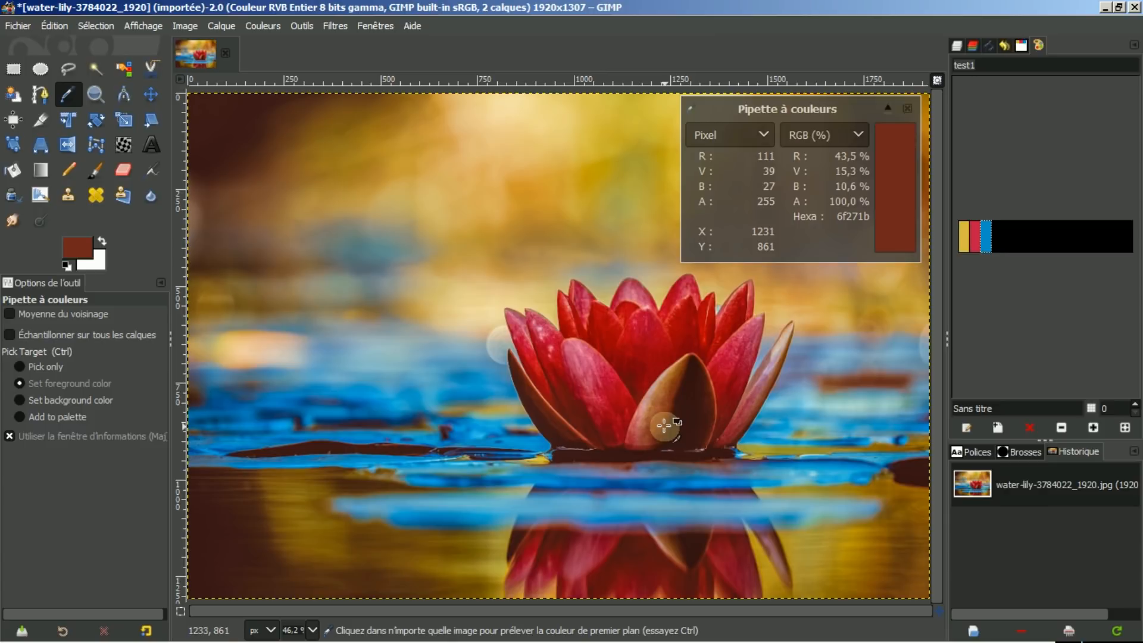
pyautogui.click(998, 427)
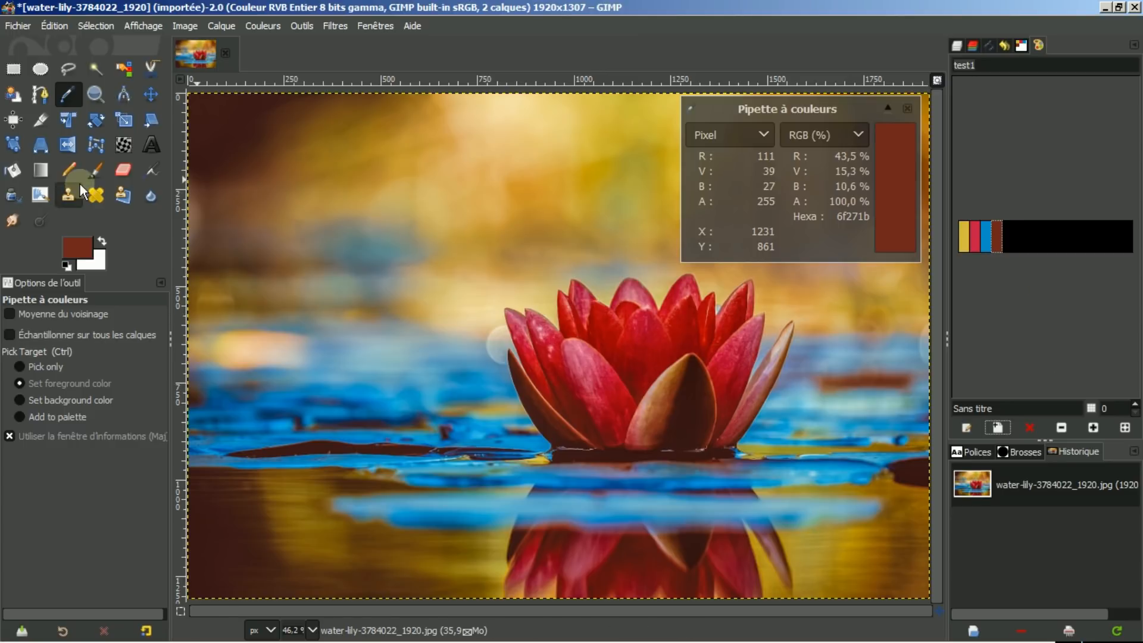
# Turn off the information window option and close the picker's information window.
pyautogui.click(9, 436)
pyautogui.click(10, 436)
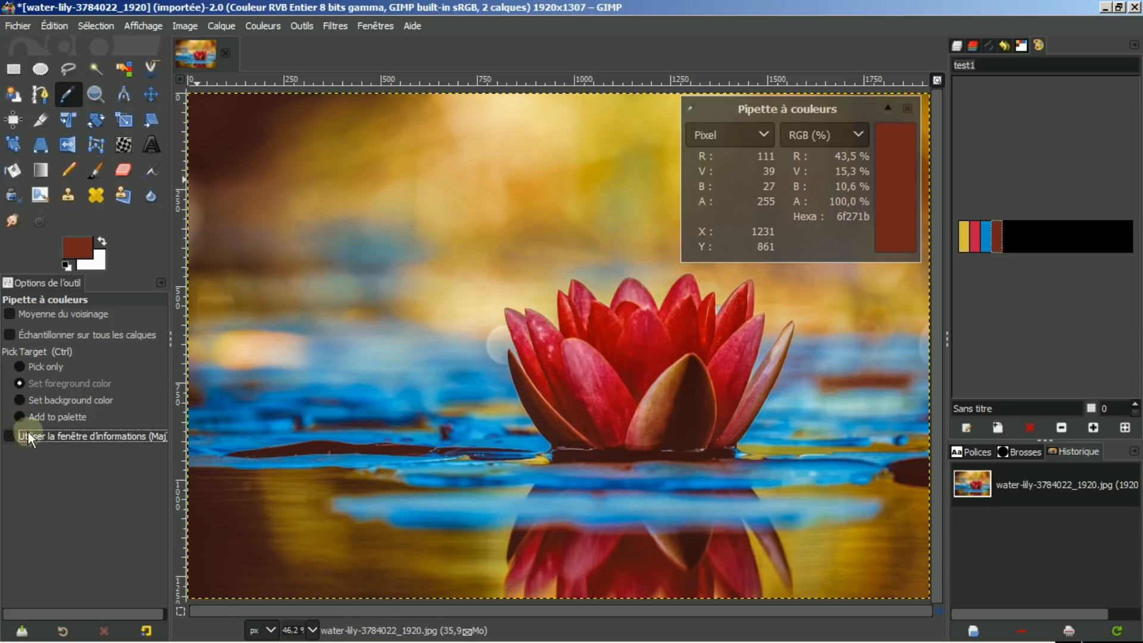
pyautogui.click(910, 108)
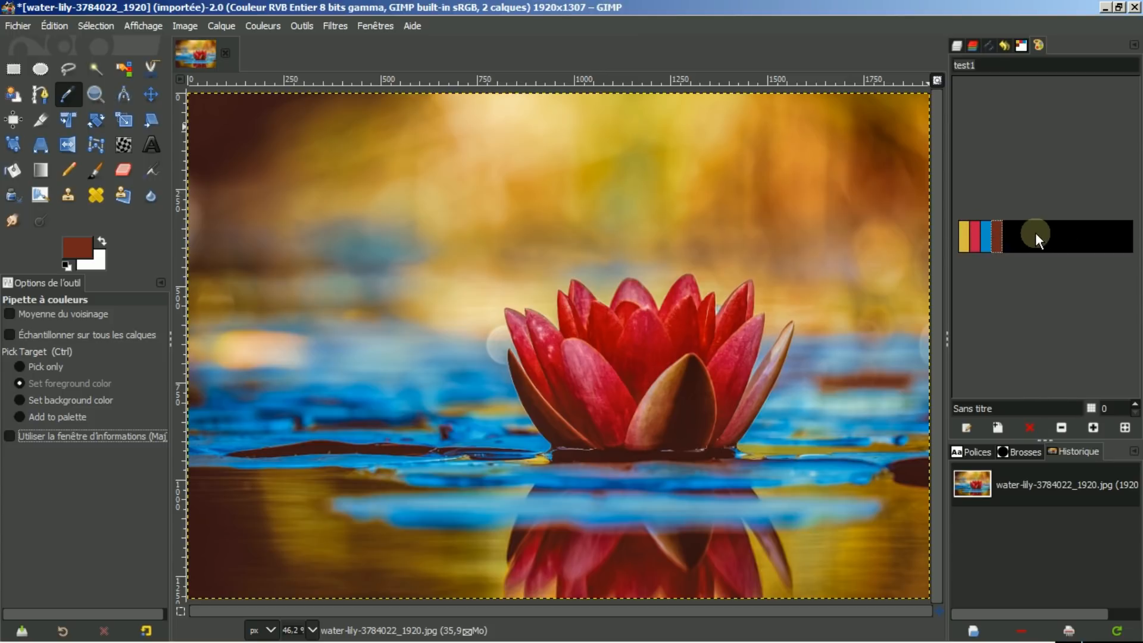
# In the palettes list, convert the test1 palette into a gradient using Palette to Gradient.
pyautogui.click(1021, 45)
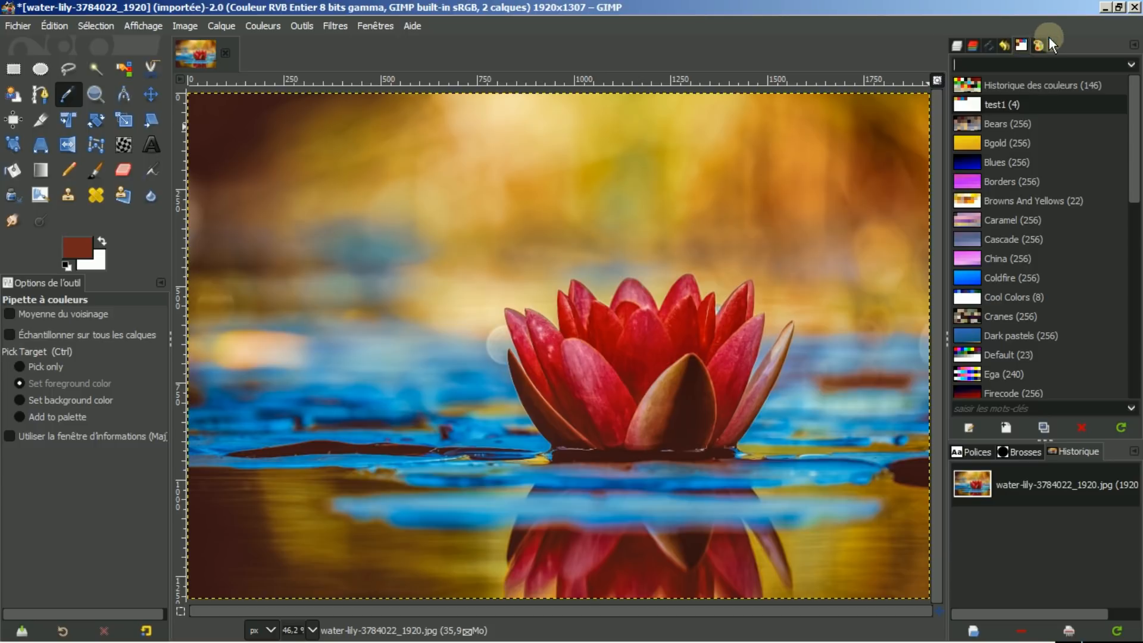
pyautogui.click(997, 102)
pyautogui.rightClick(994, 101)
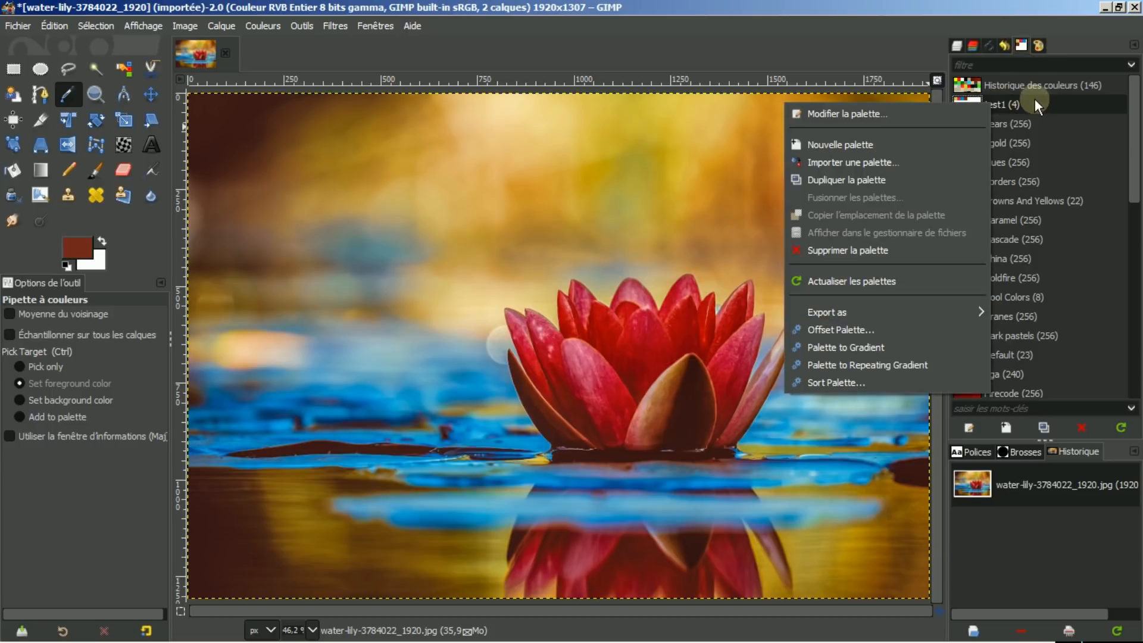
pyautogui.click(1003, 103)
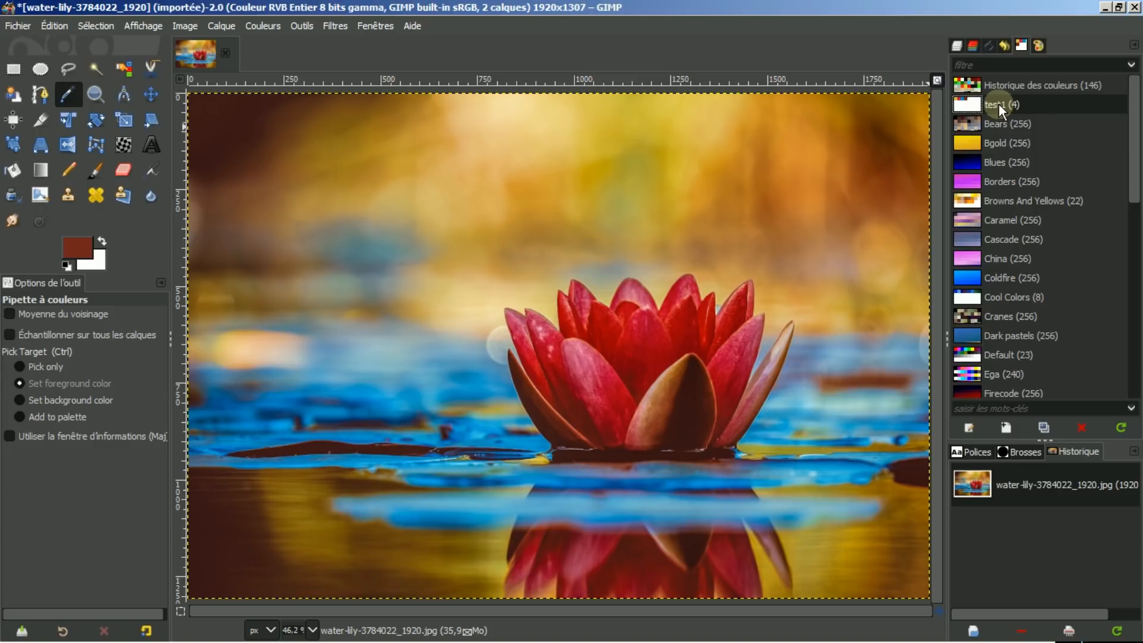
pyautogui.rightClick(999, 103)
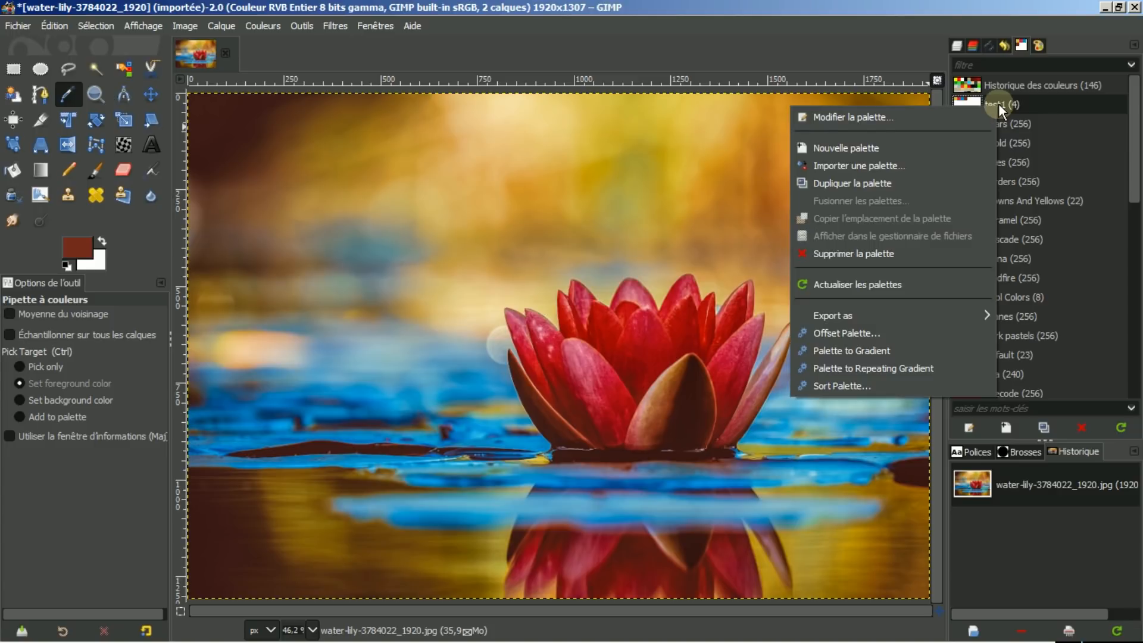
pyautogui.click(833, 351)
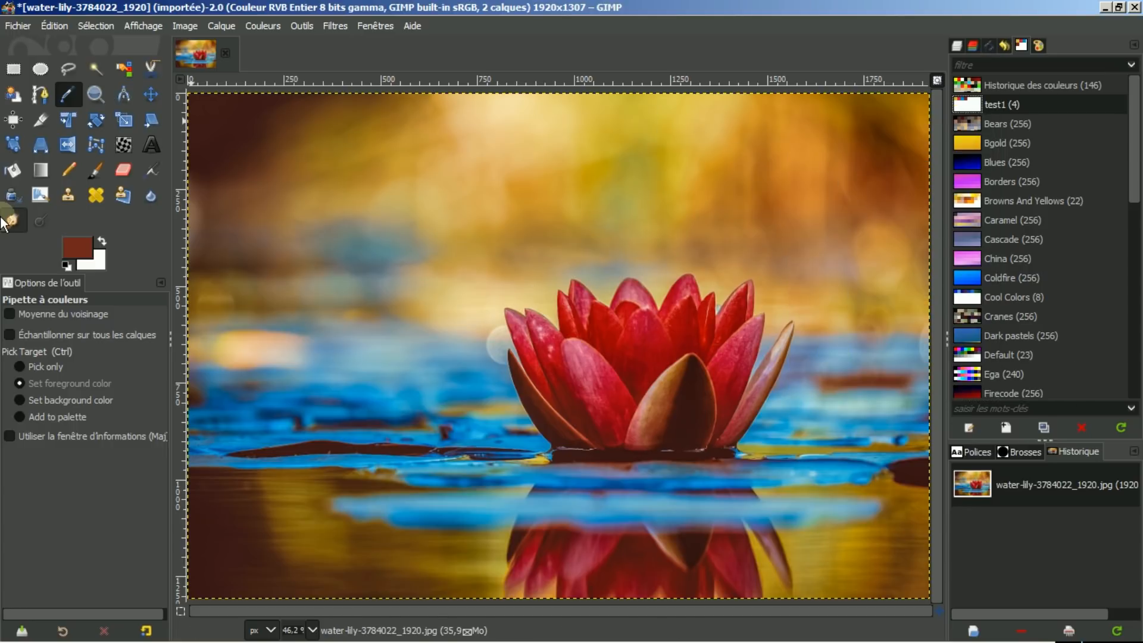
# Select the Gradient tool and choose the test1 gradient.
pyautogui.click(38, 166)
pyautogui.click(16, 375)
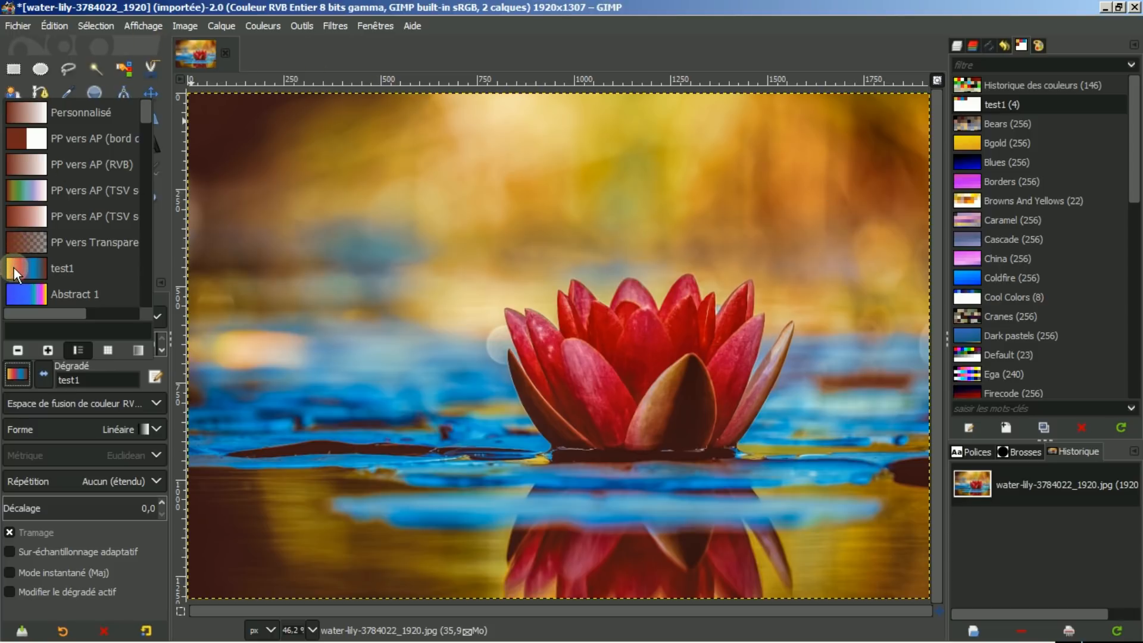
pyautogui.click(20, 376)
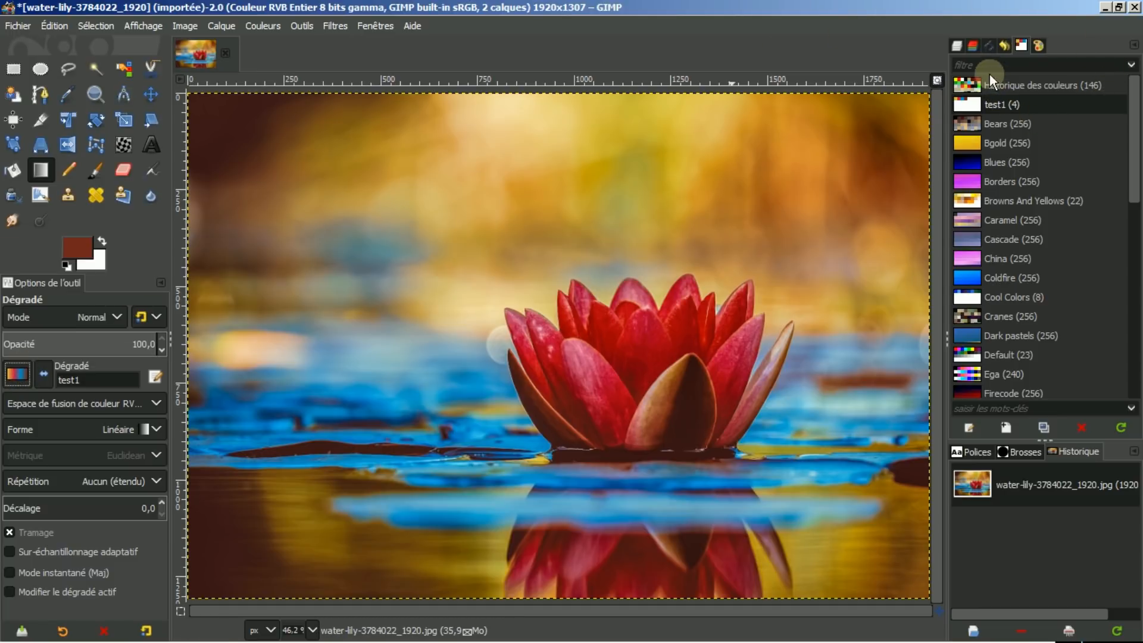
# Switch to the layers and select the empty Calque layer above the photo.
pyautogui.click(956, 44)
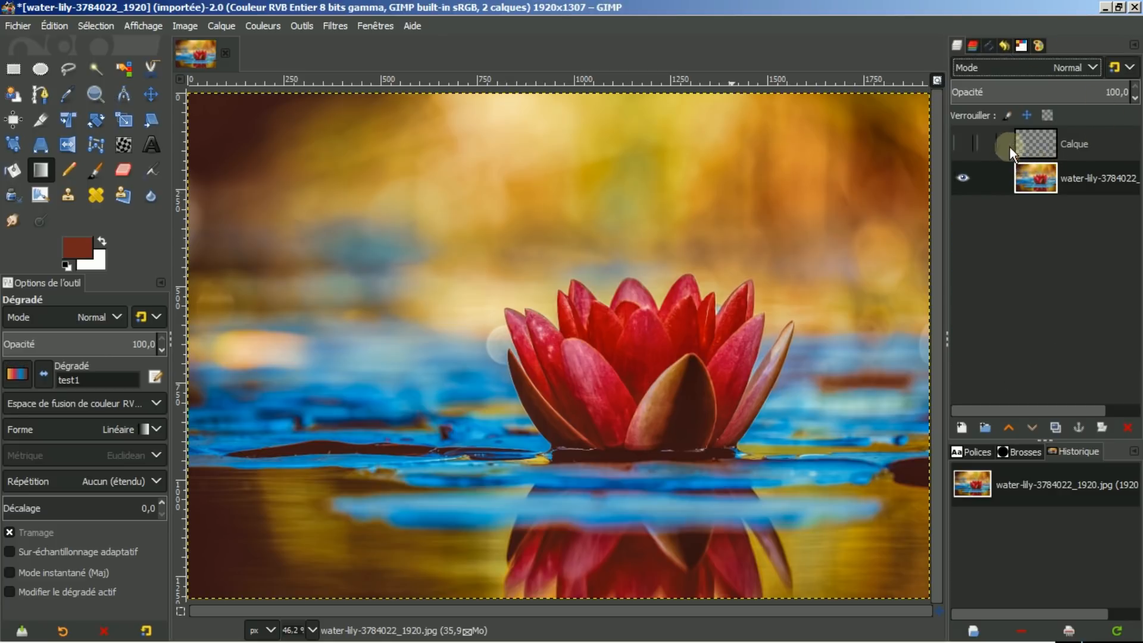
pyautogui.click(1034, 142)
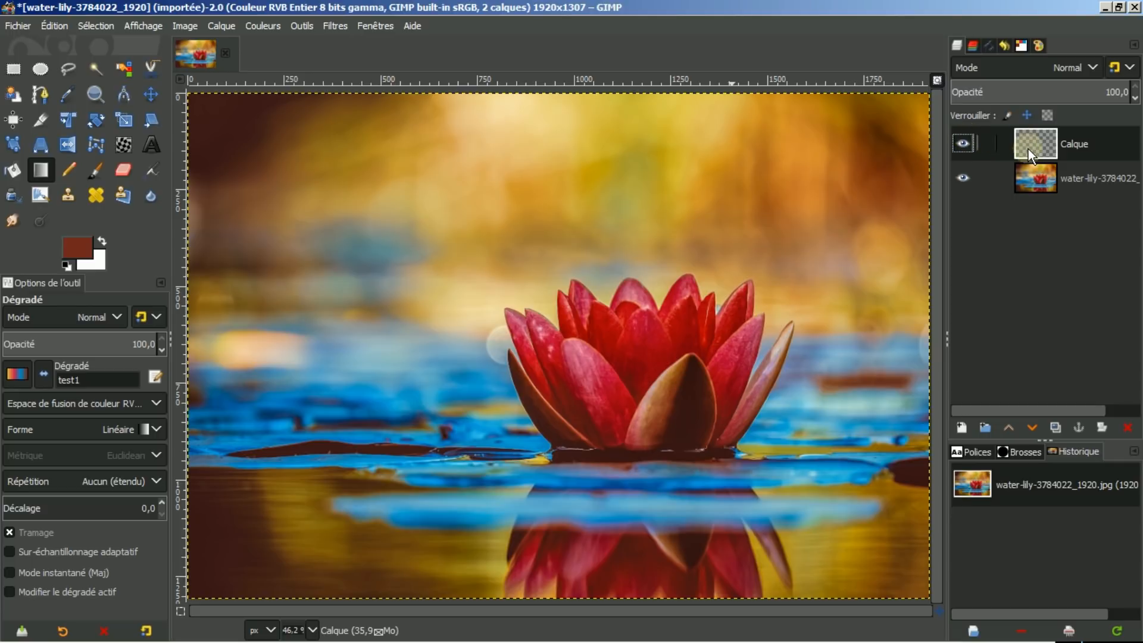
pyautogui.click(1011, 111)
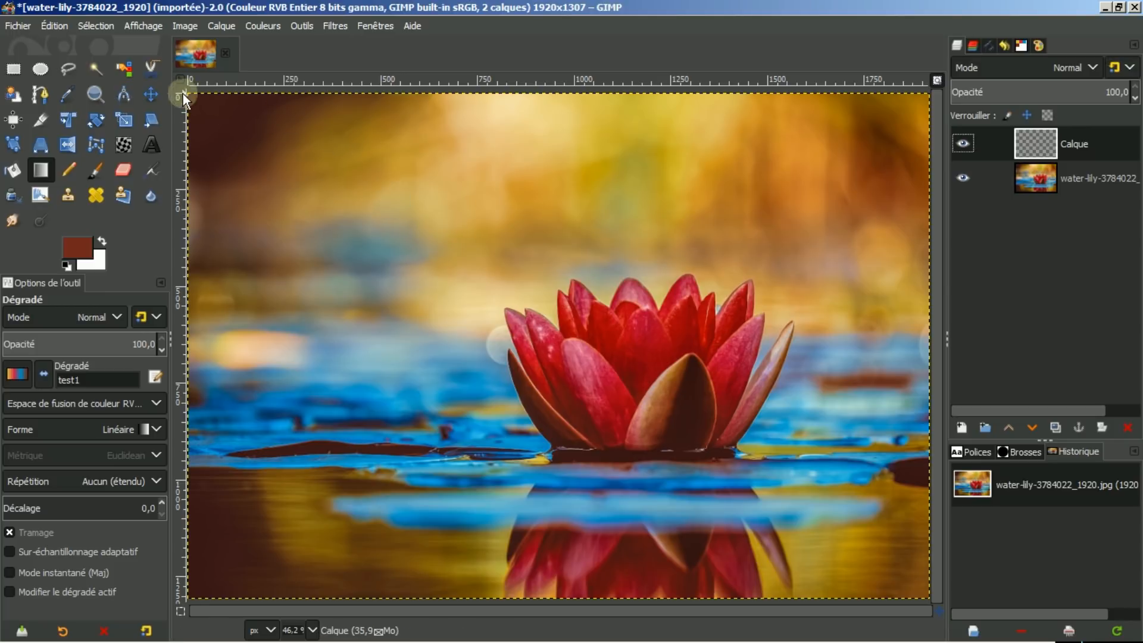
# With the Ellipse Select tool at fixed 1:1 proportions, draw a circle about 690 px wide around the lily.
pyautogui.click(38, 70)
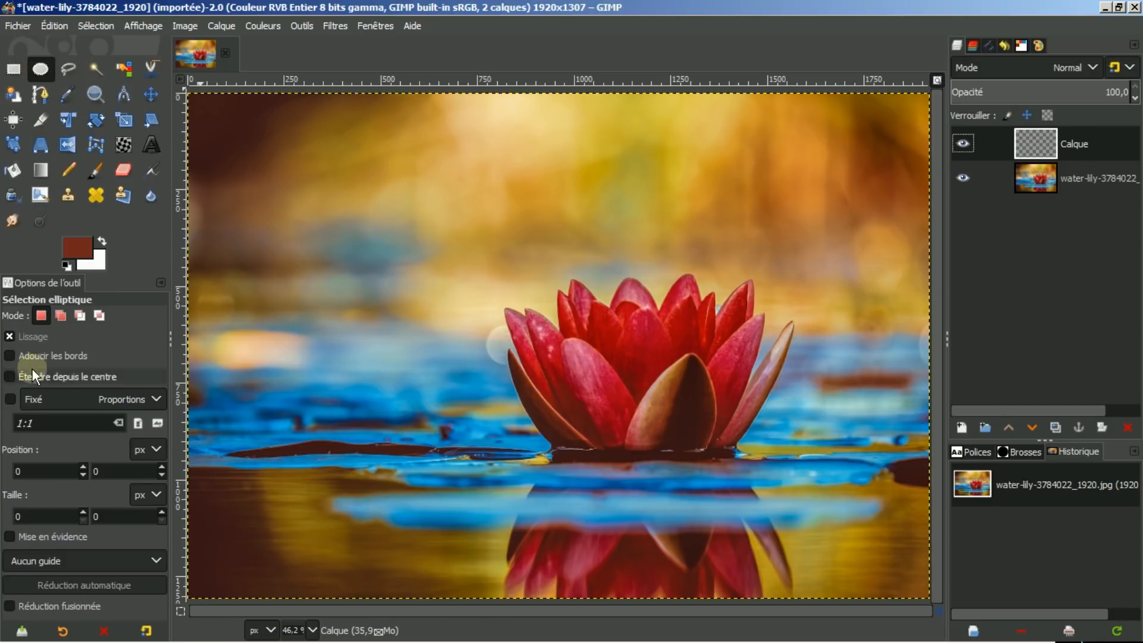
pyautogui.click(10, 397)
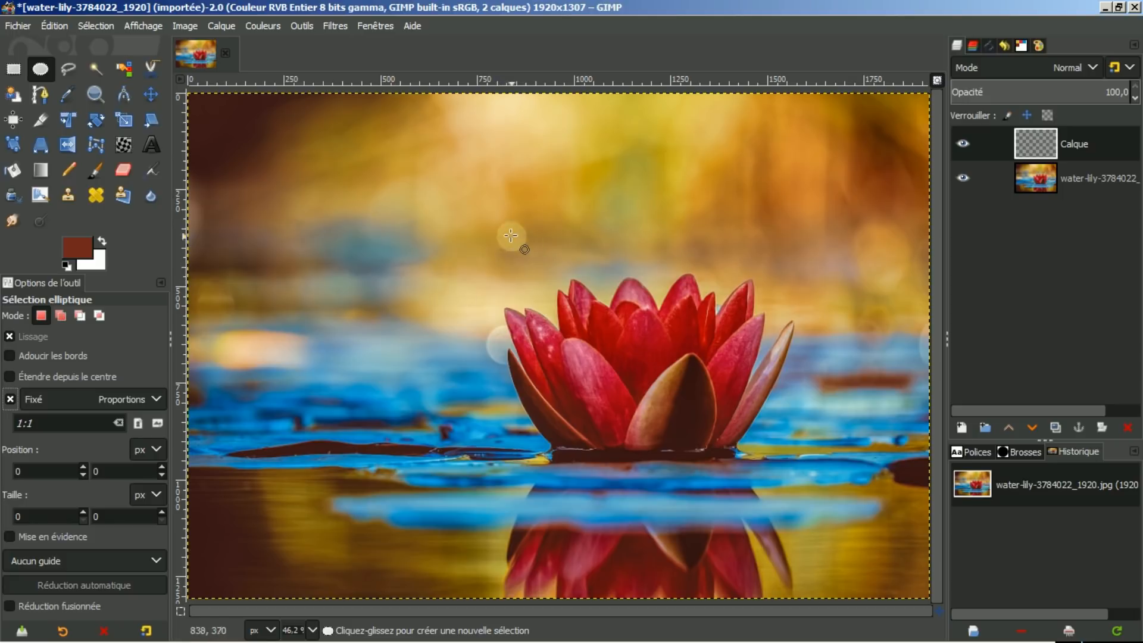
pyautogui.moveTo(481, 215); pyautogui.dragTo(748, 480)
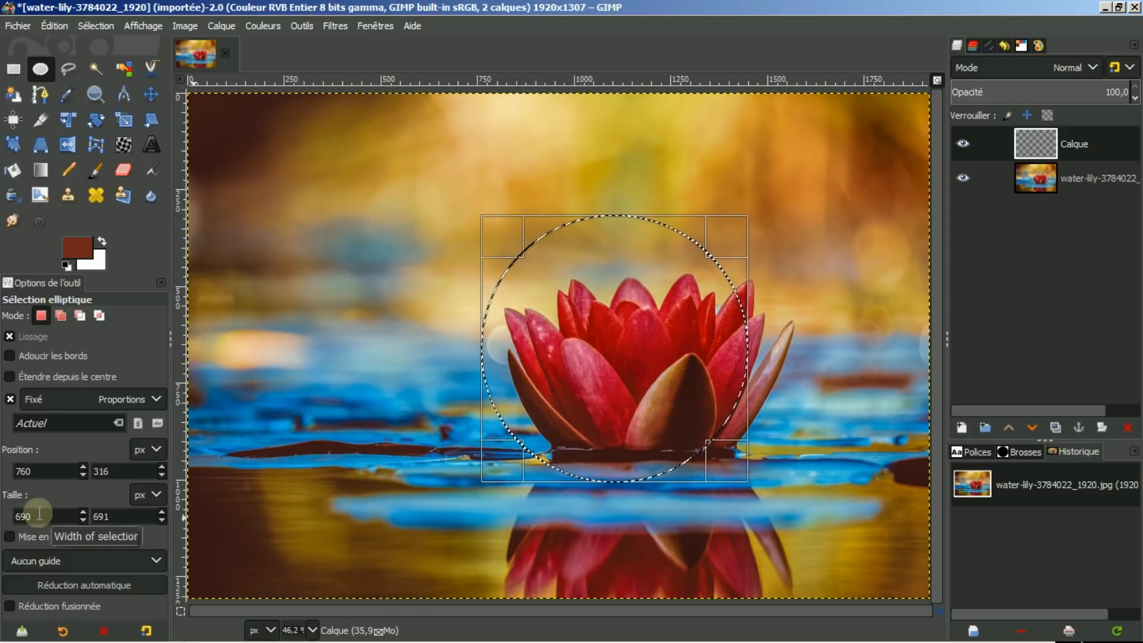
# Set the circular selection's width to 1100 px and move it to centre on the lily.
pyautogui.doubleClick(38, 513)
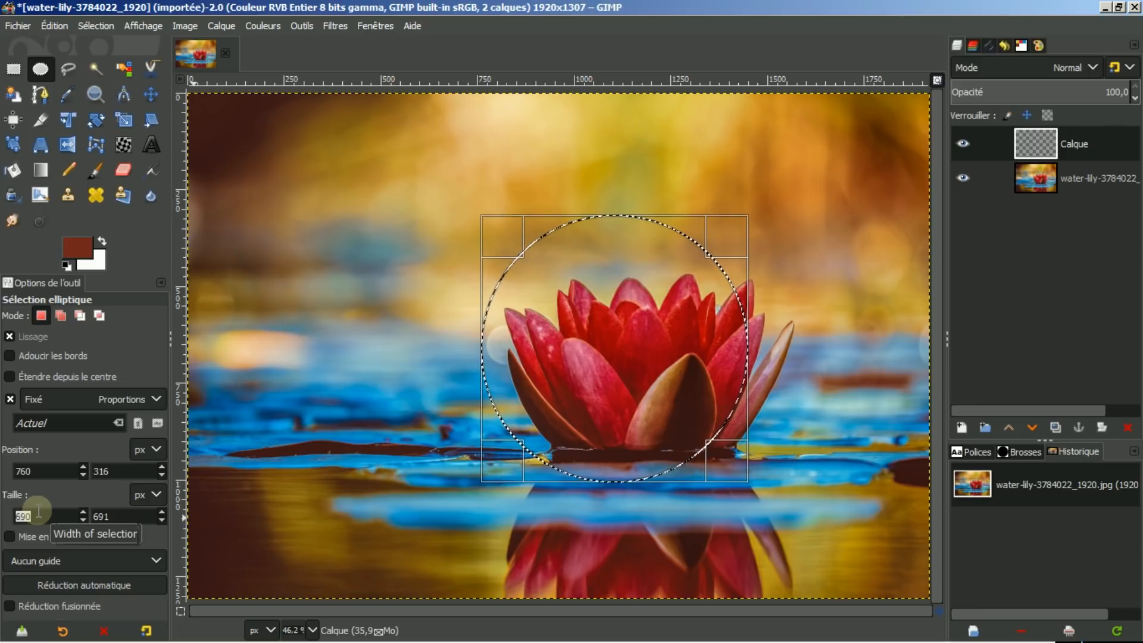
pyautogui.write('1100')
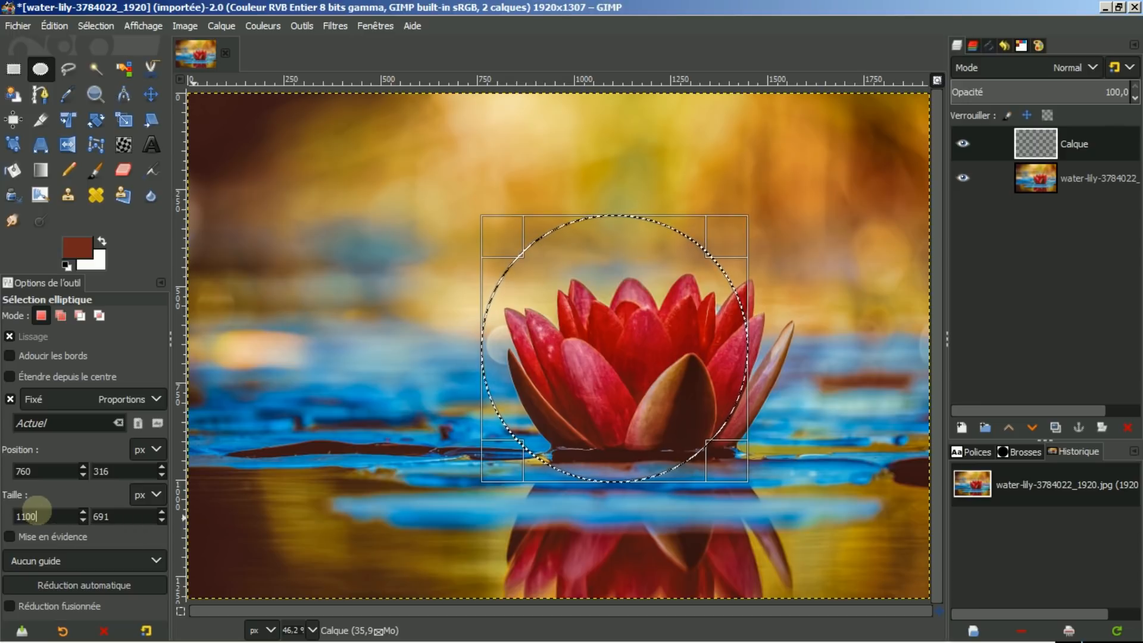
pyautogui.press('Return')
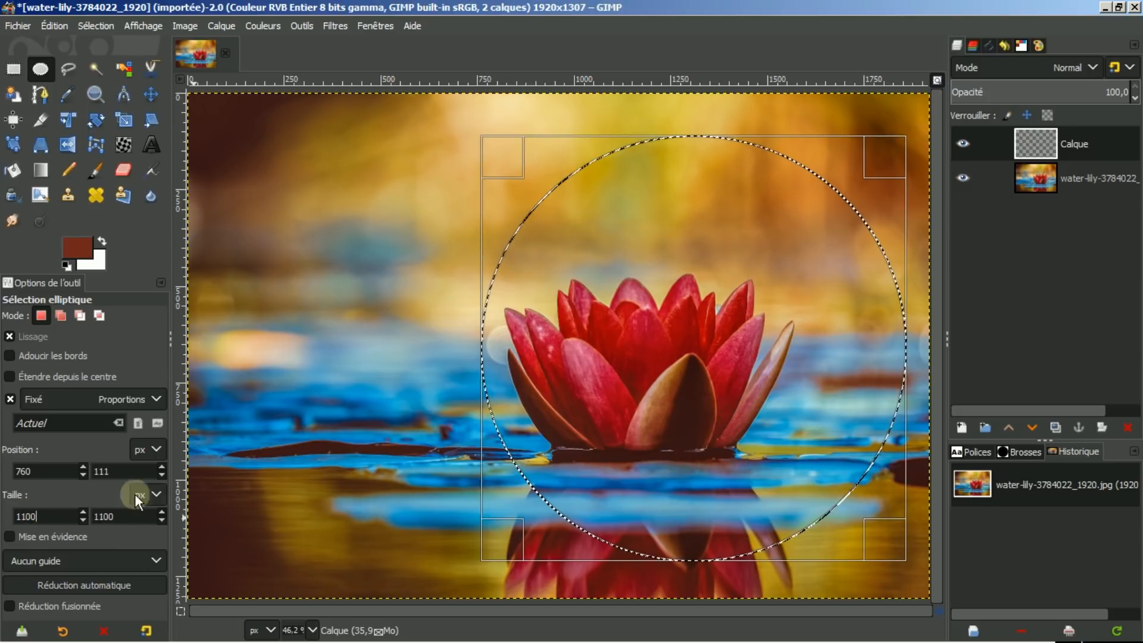
pyautogui.moveTo(713, 366); pyautogui.dragTo(670, 374)
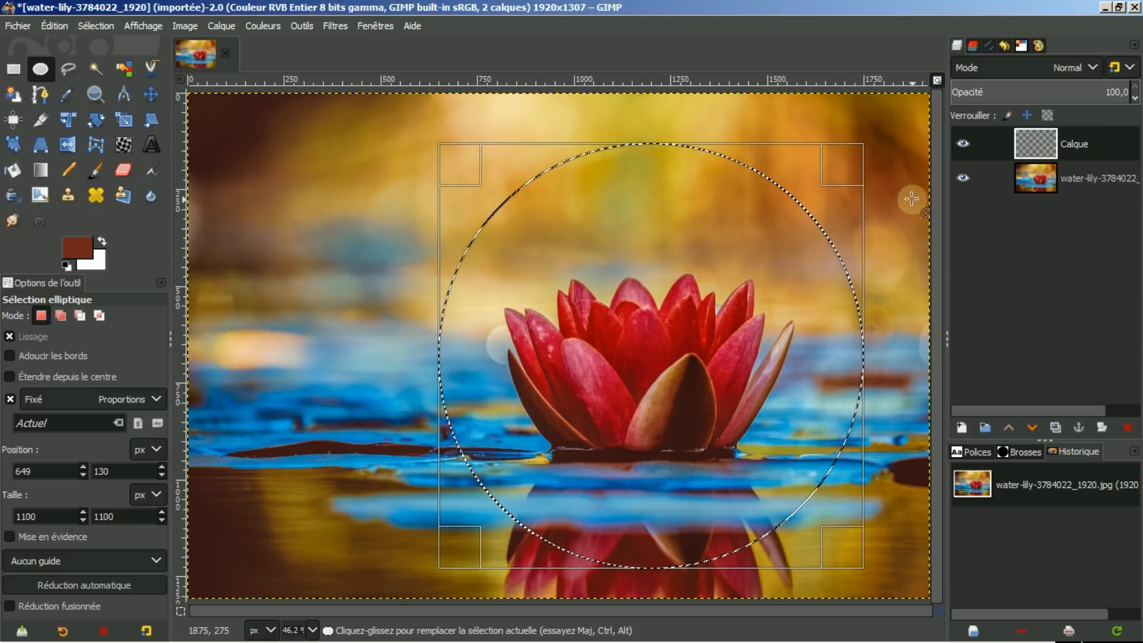
# Fill the circular selection on the Calque layer with the test1 gradient drawn horizontally across the circle.
pyautogui.click(641, 354)
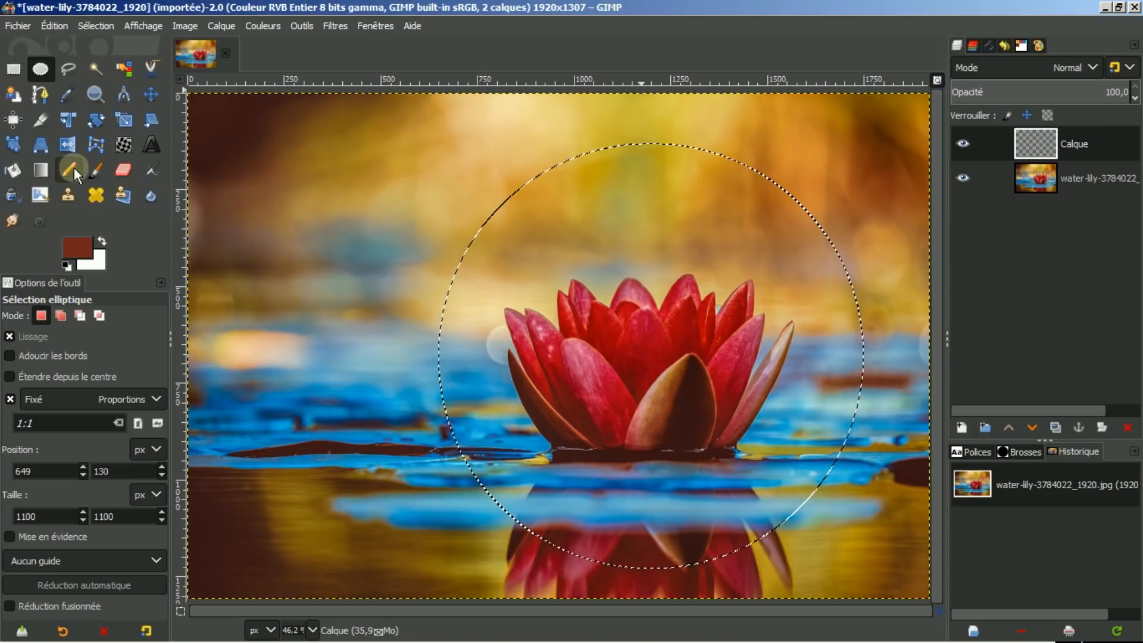
pyautogui.click(40, 170)
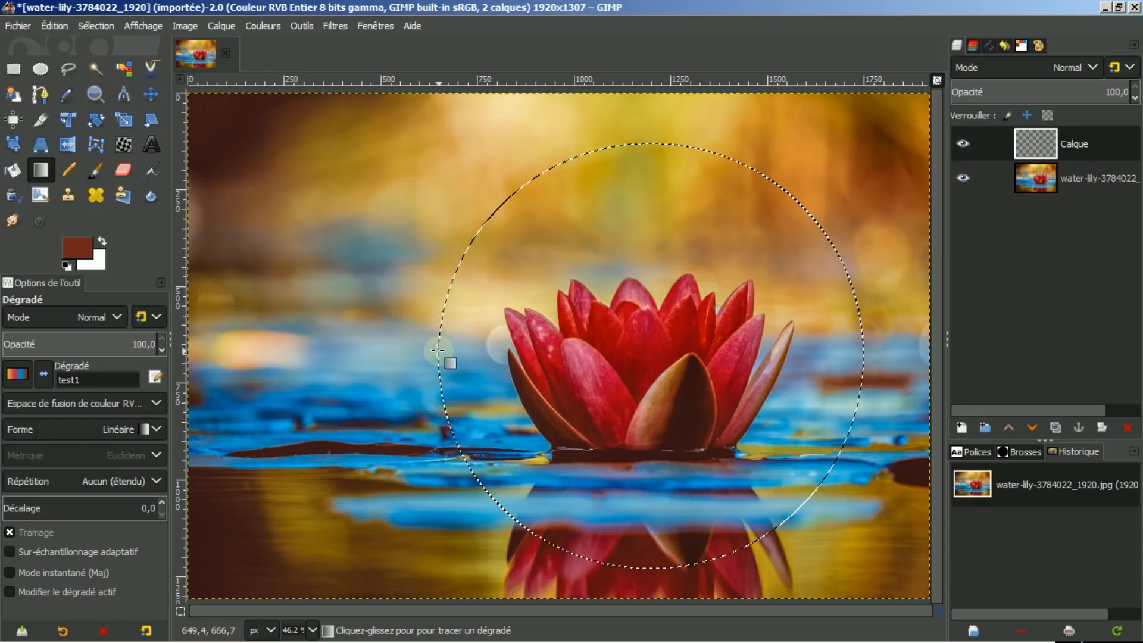
pyautogui.moveTo(437, 350); pyautogui.dragTo(854, 354)
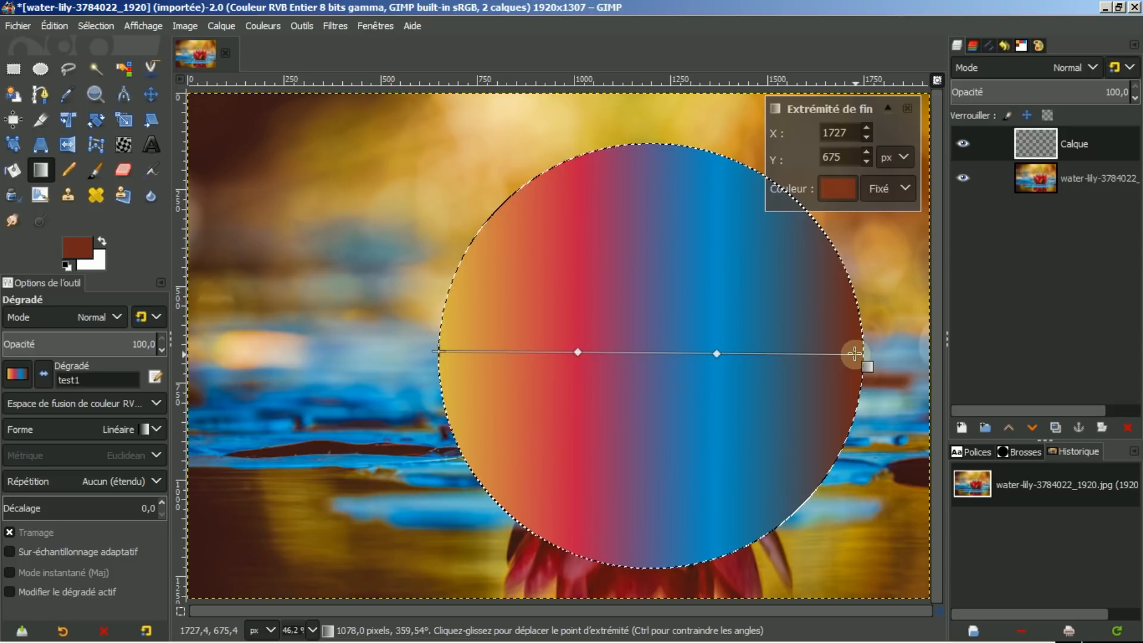
pyautogui.press('ctrl')
pyautogui.moveTo(855, 353); pyautogui.dragTo(865, 351)
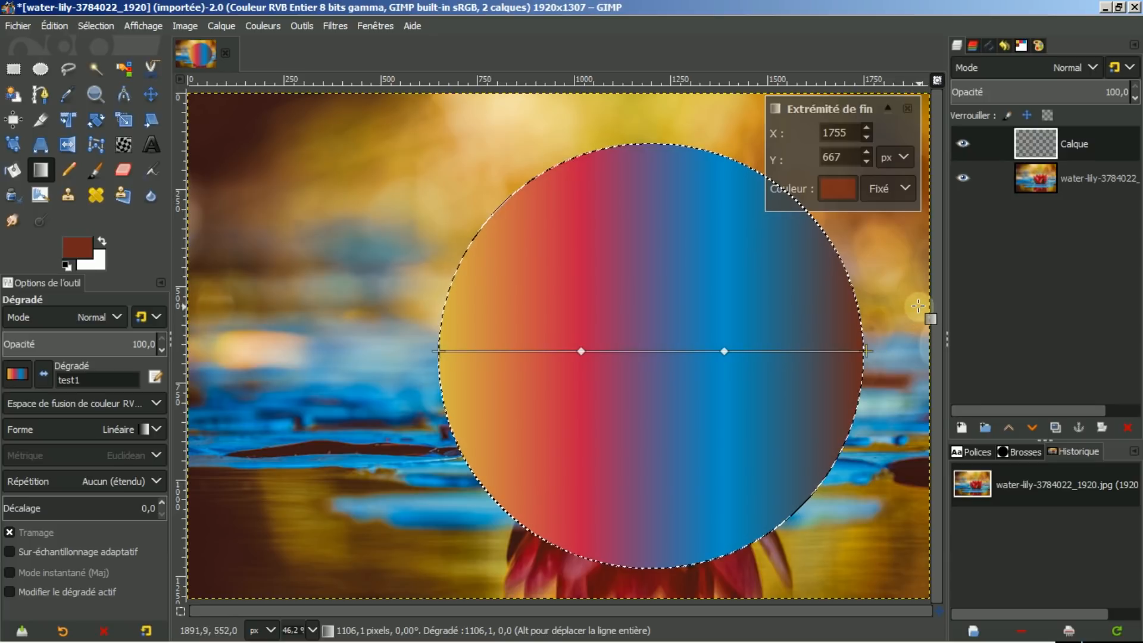
pyautogui.press('Return')
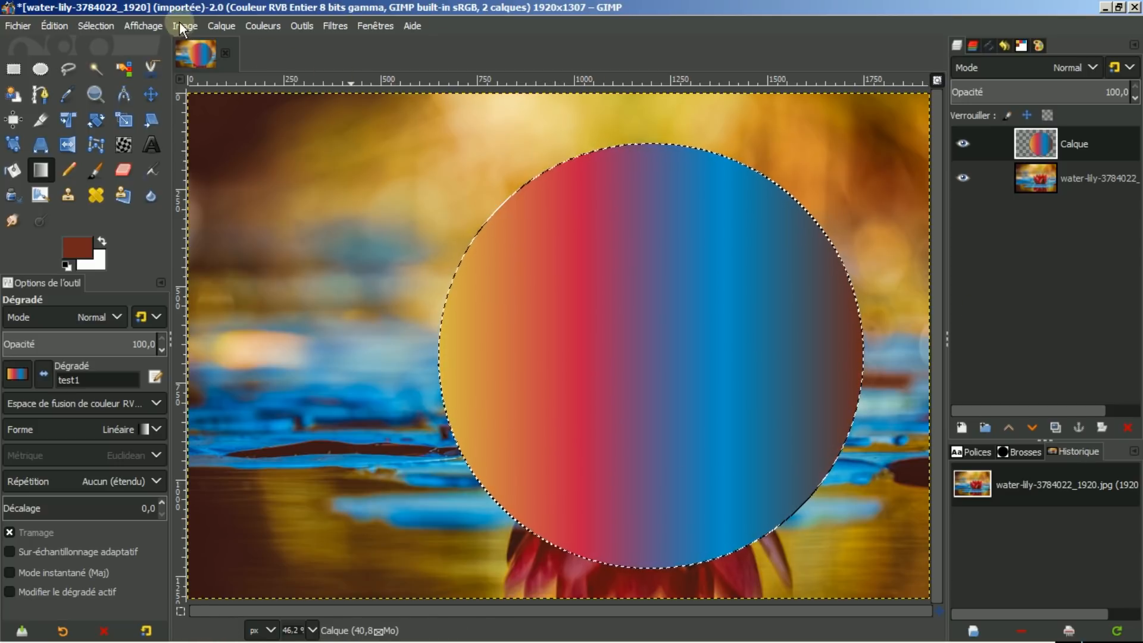
# Shrink the selection by 100 px and delete its contents to leave a gradient ring.
pyautogui.click(87, 24)
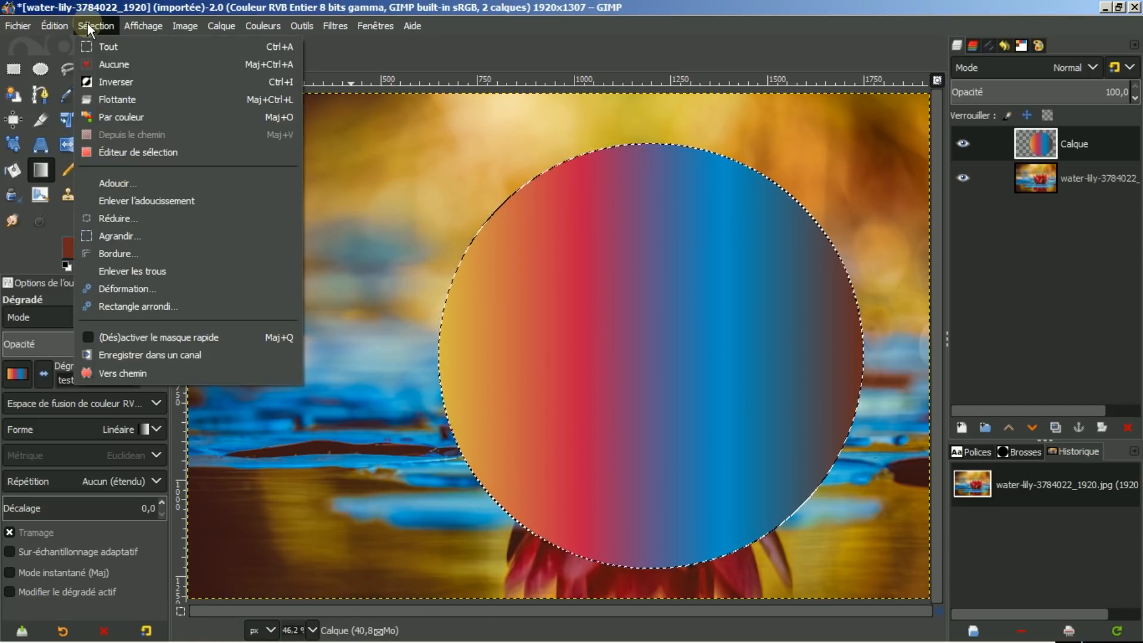
pyautogui.click(106, 220)
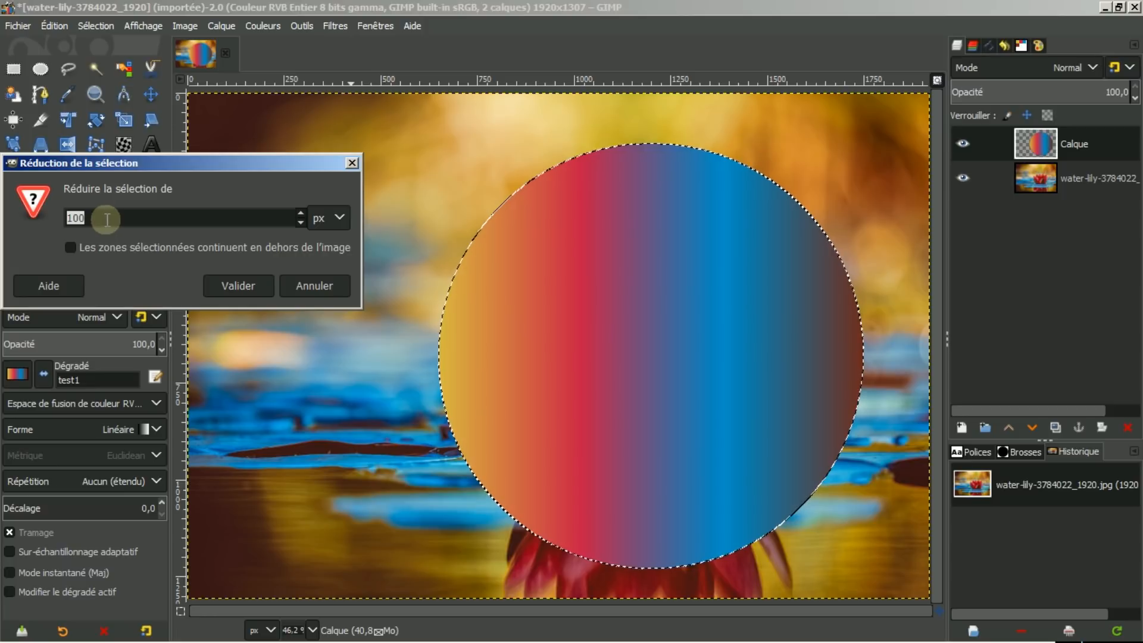
pyautogui.click(240, 283)
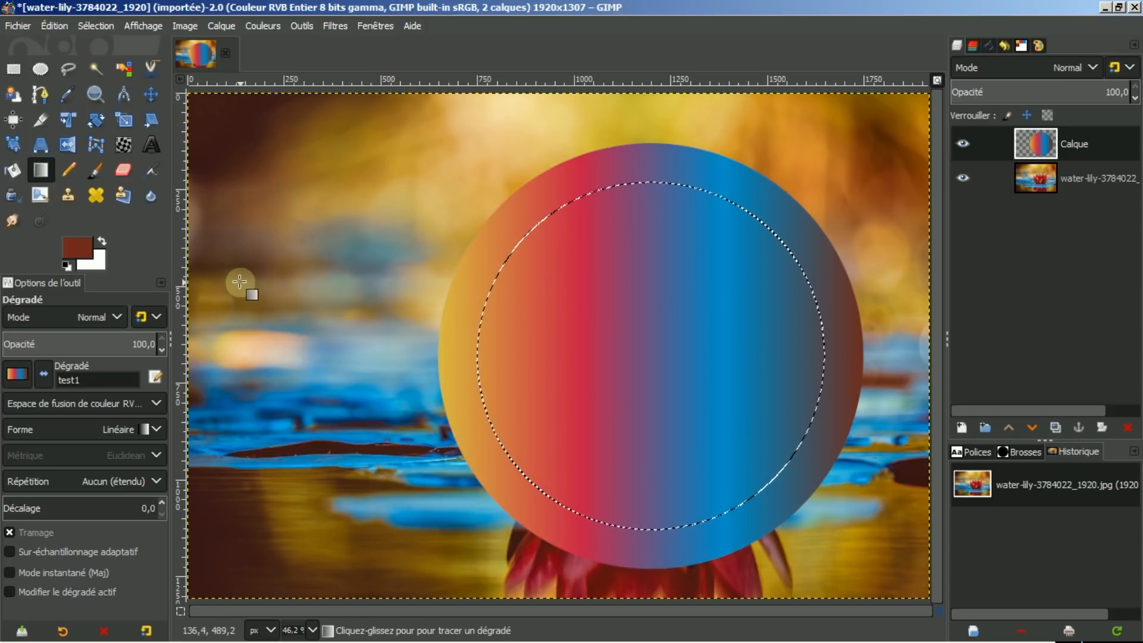
pyautogui.press('Delete')
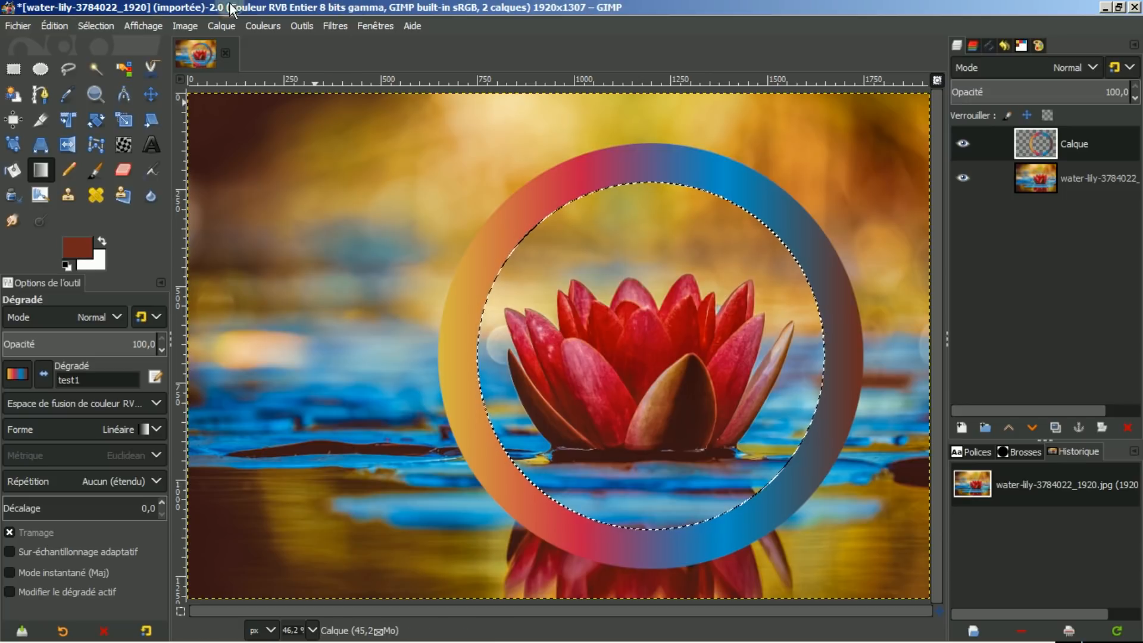
# Clear the selection and turn the Calque layer's alpha channel into a selection.
pyautogui.click(86, 23)
pyautogui.click(107, 66)
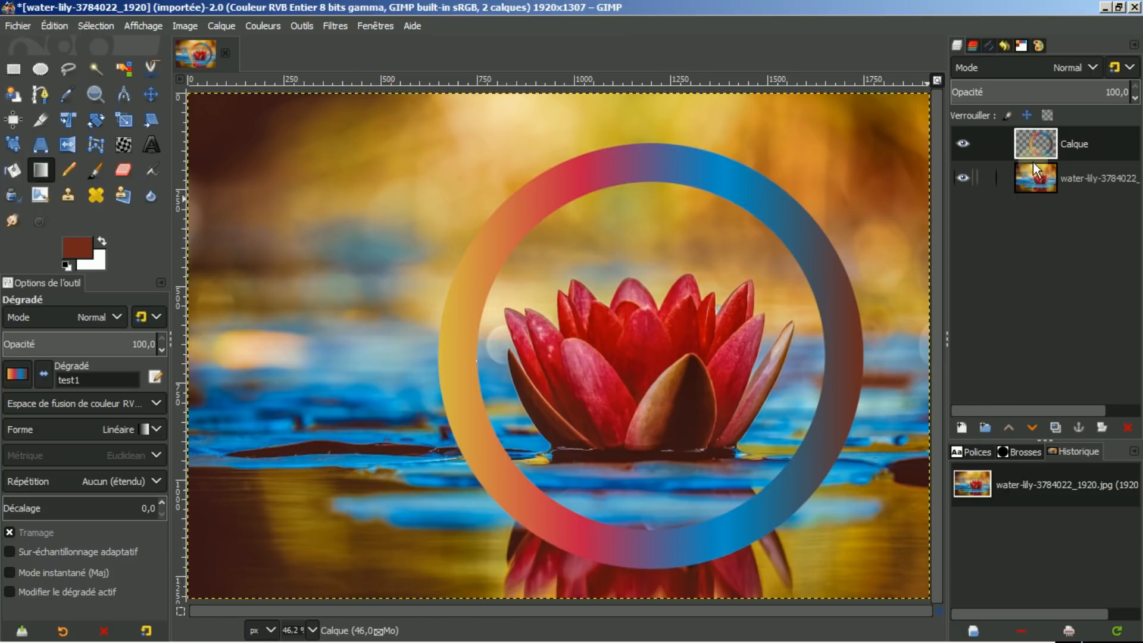
pyautogui.click(1086, 147)
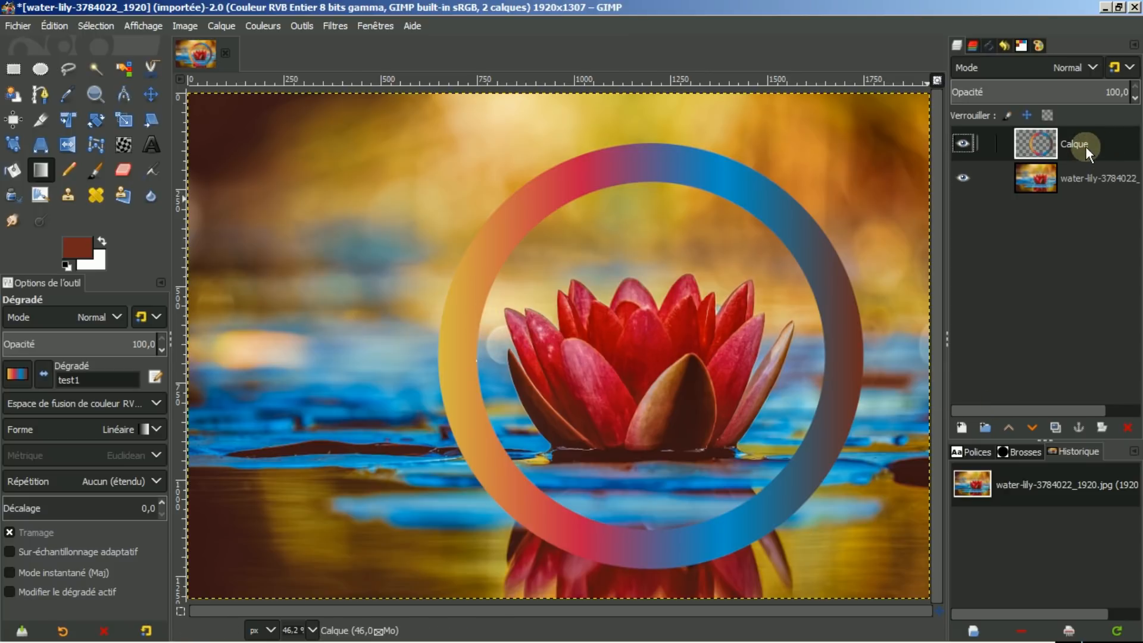
pyautogui.rightClick(1086, 147)
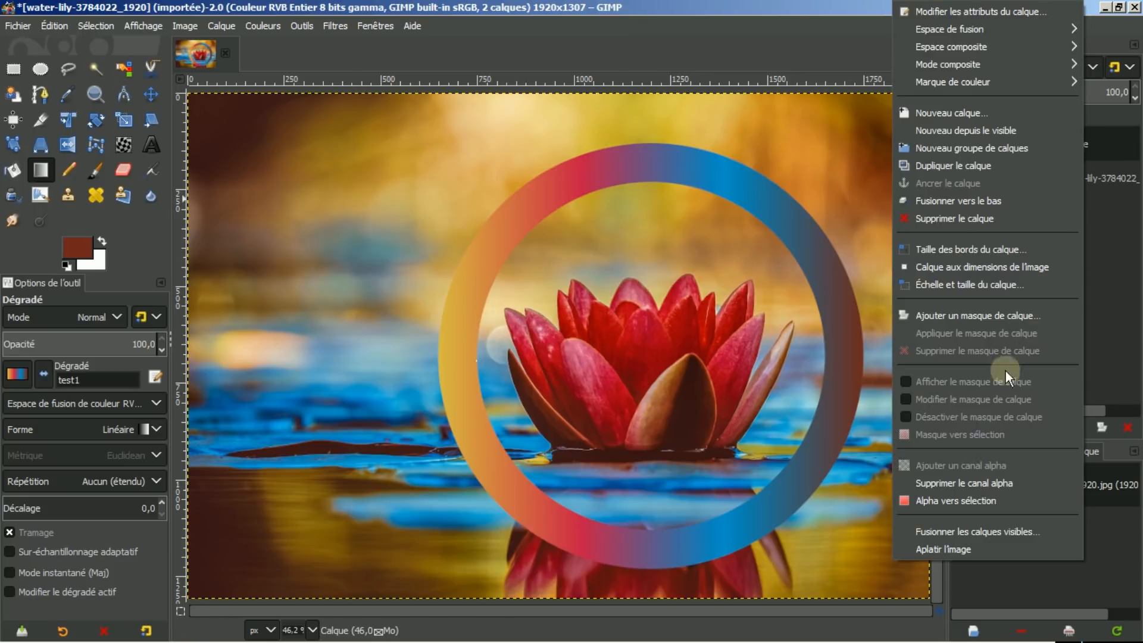
pyautogui.click(938, 501)
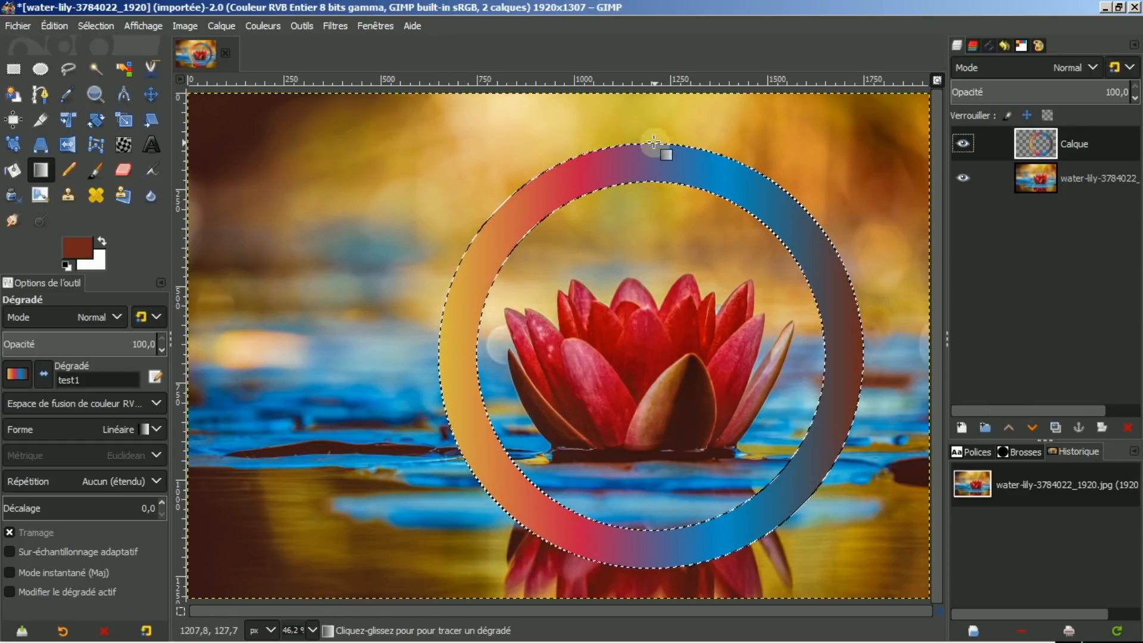
# Redraw the test1 gradient vertically from the ring's top to its bottom, then deselect.
pyautogui.moveTo(653, 142); pyautogui.dragTo(654, 569)
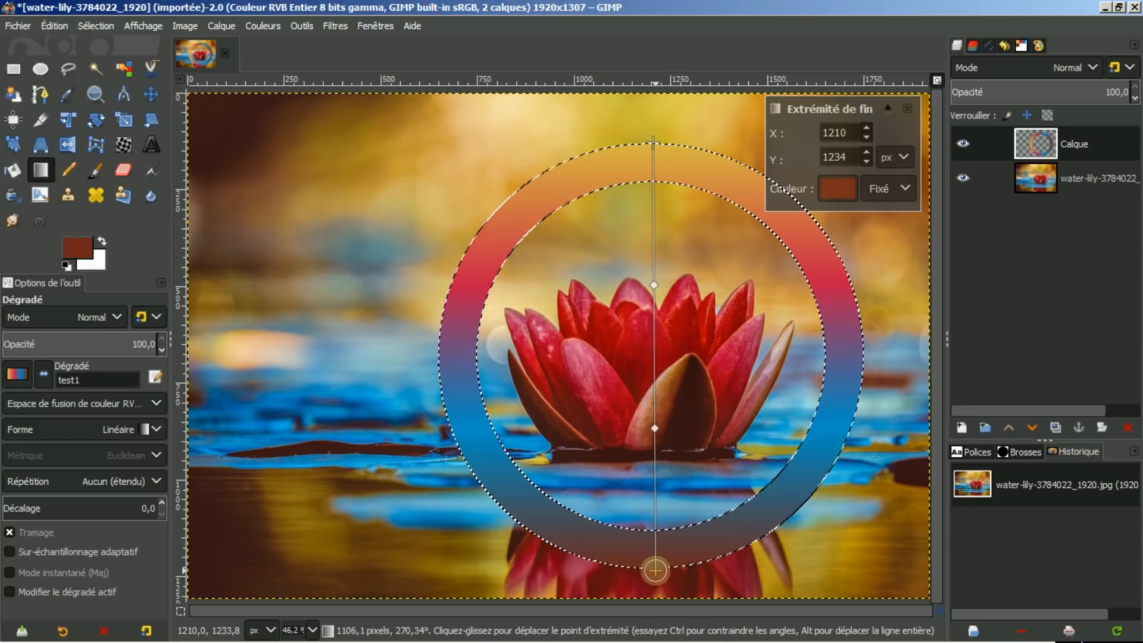
pyautogui.press('Return')
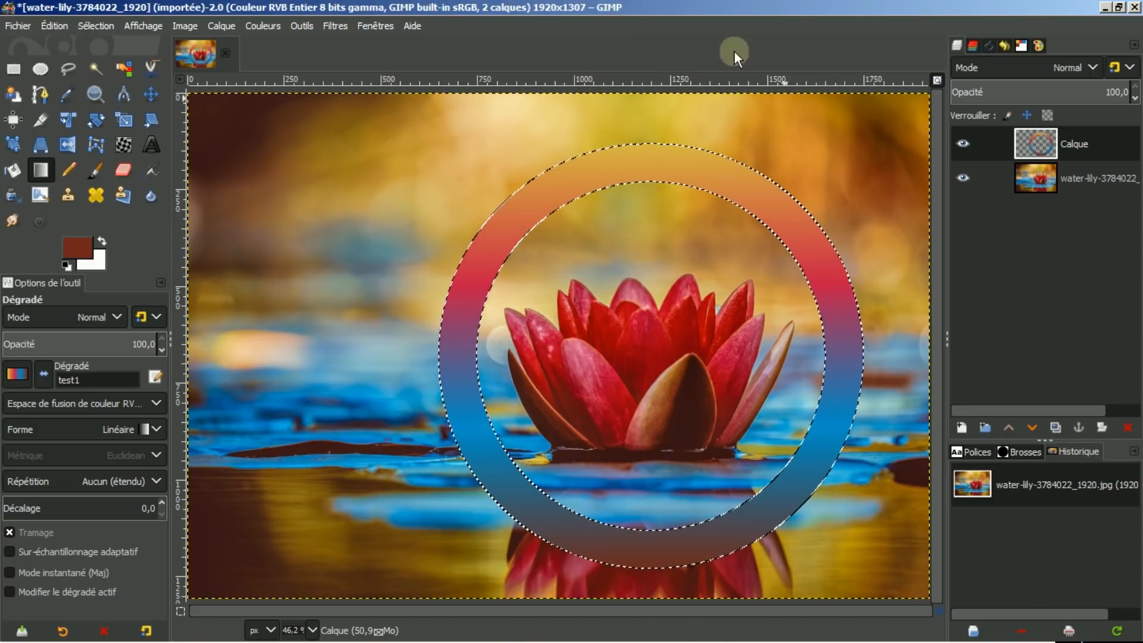
pyautogui.click(88, 24)
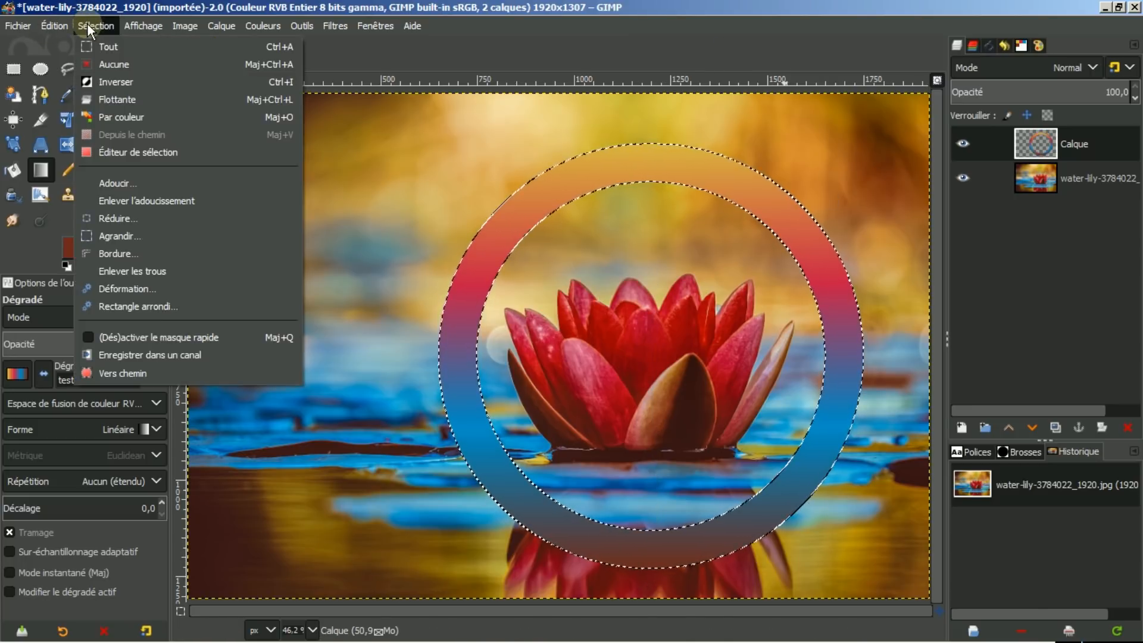
pyautogui.click(109, 66)
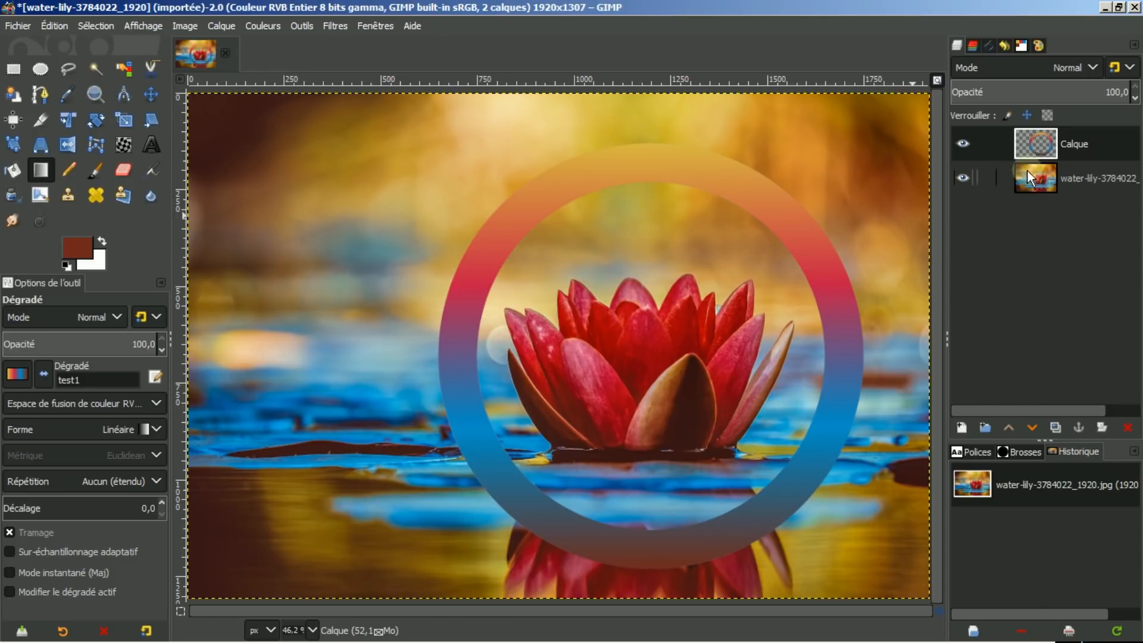
# Fuzzy-select the transparent area outside the ring and delete that part of the photo layer.
pyautogui.keyDown('shift'); pyautogui.click(963, 142); pyautogui.keyUp('shift')
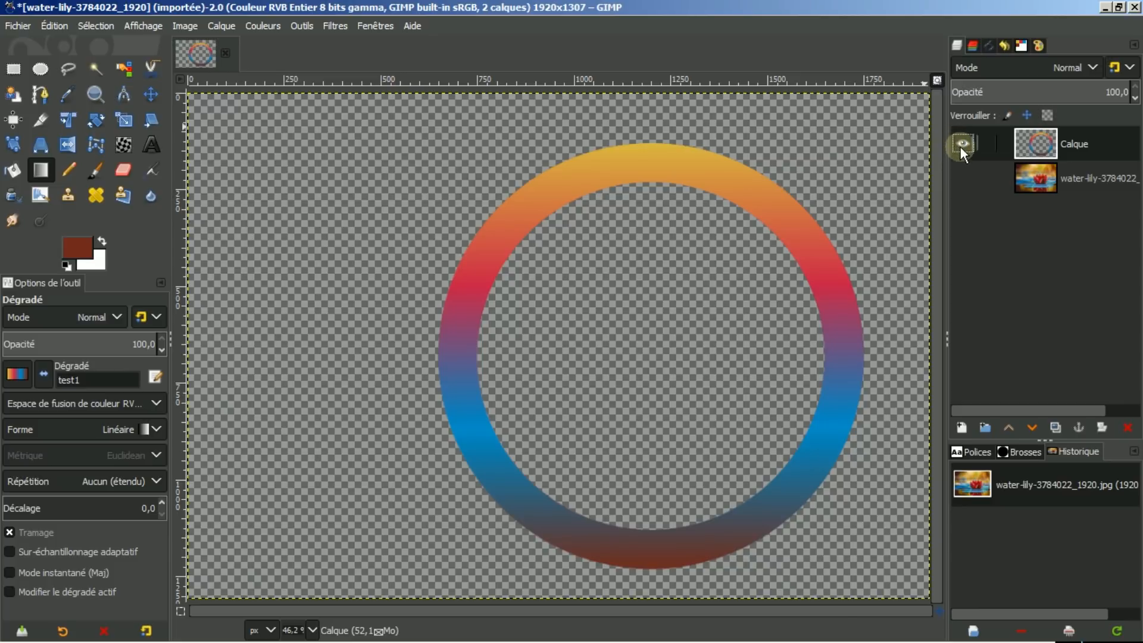
pyautogui.keyDown('shift'); pyautogui.click(963, 143); pyautogui.keyUp('shift')
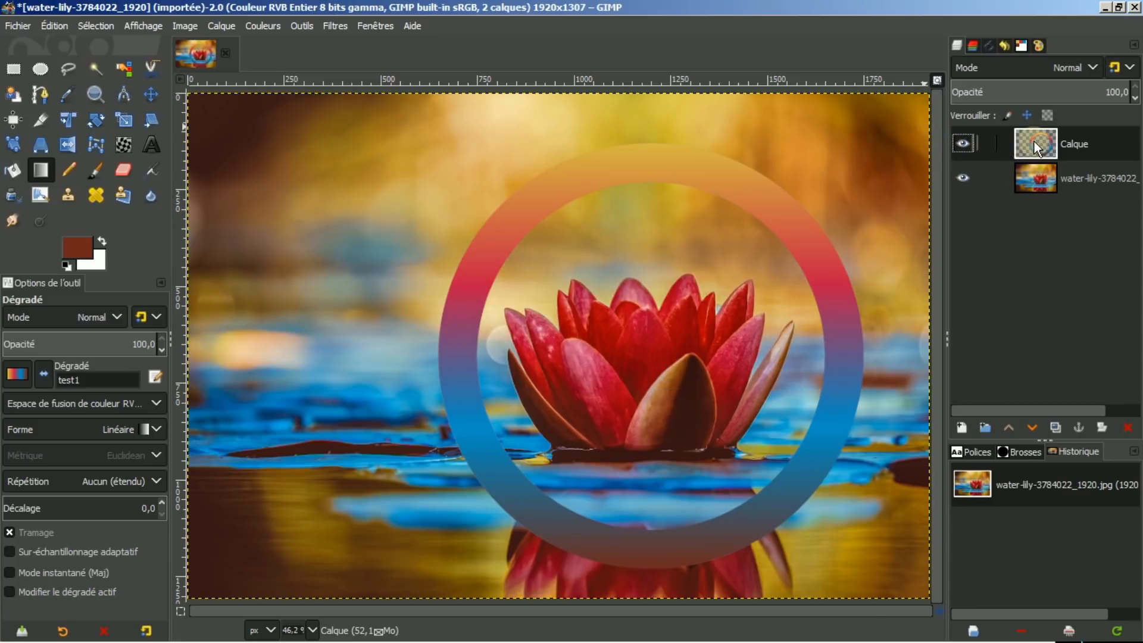
pyautogui.click(96, 66)
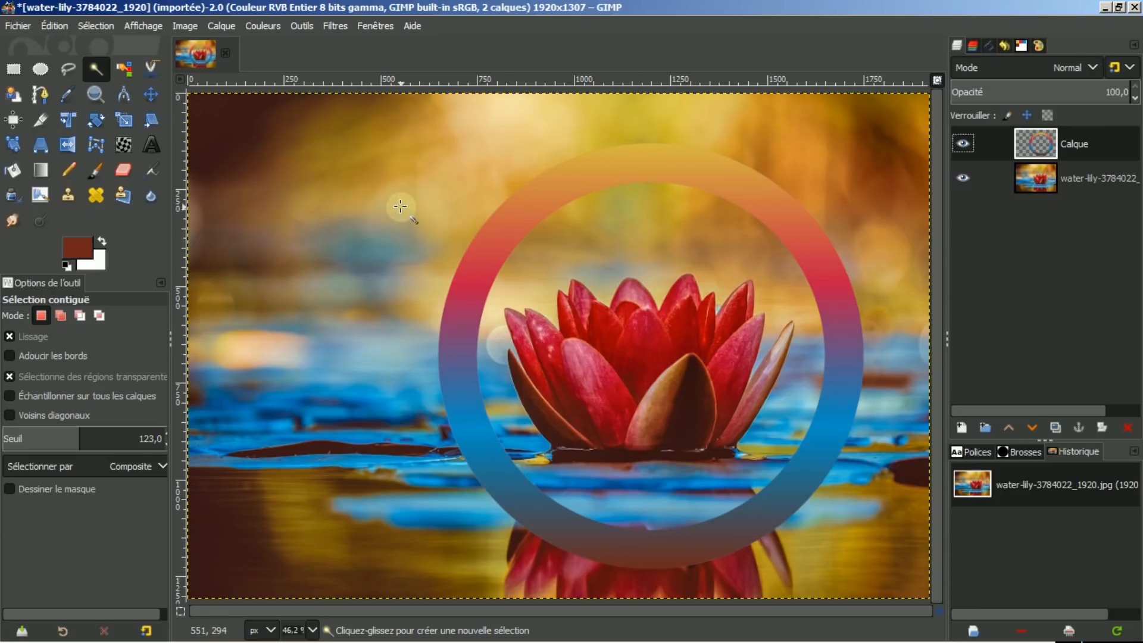
pyautogui.click(400, 206)
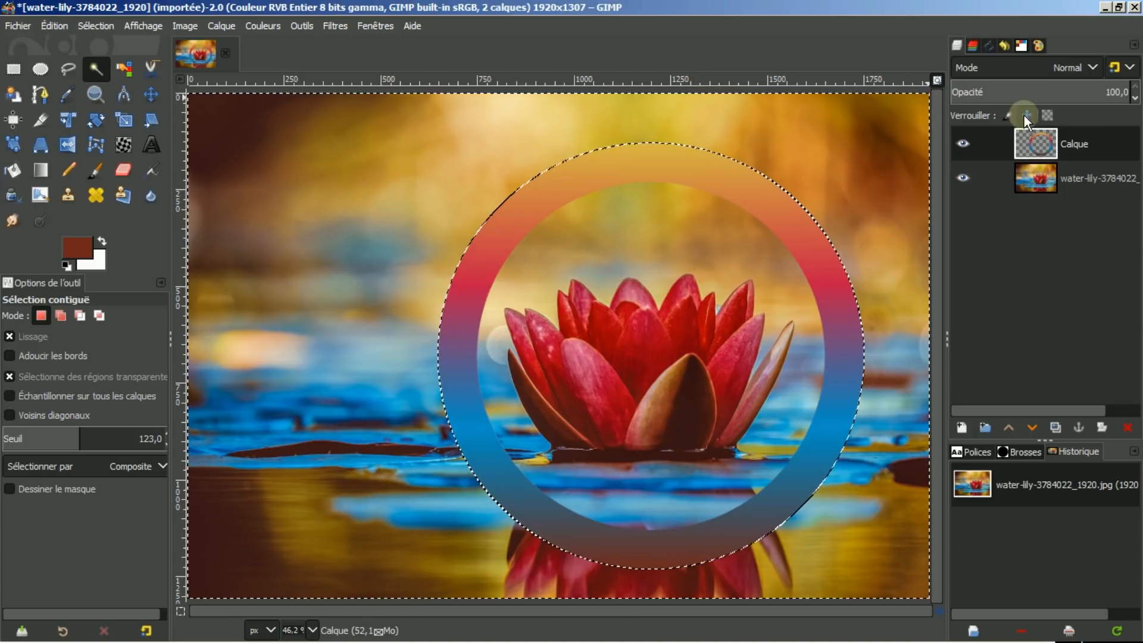
pyautogui.click(1044, 175)
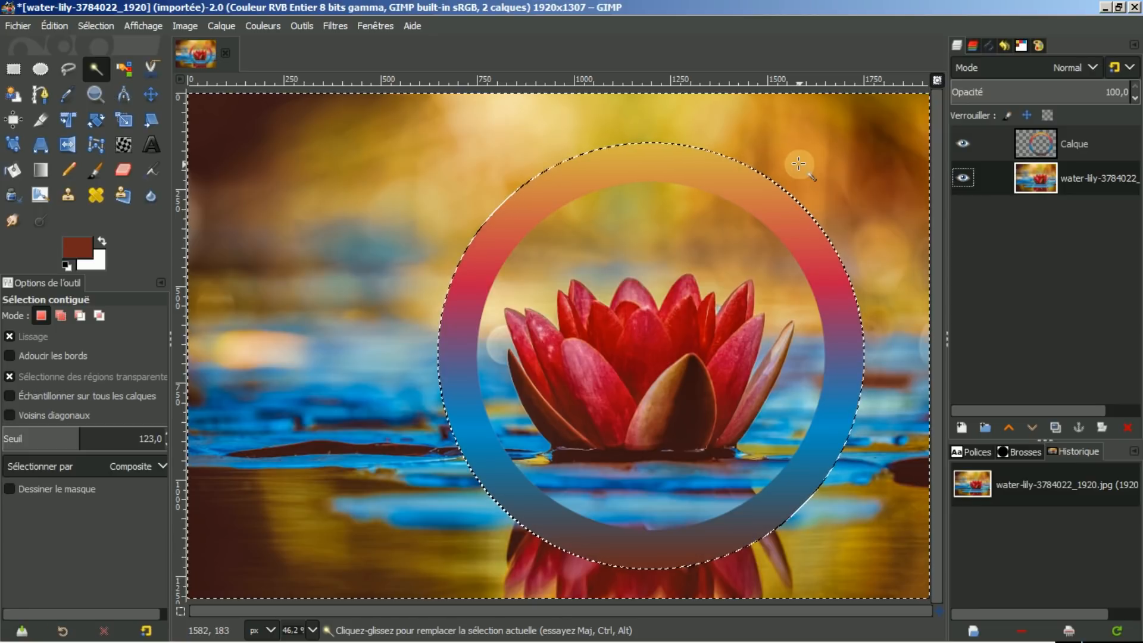
pyautogui.press('Delete')
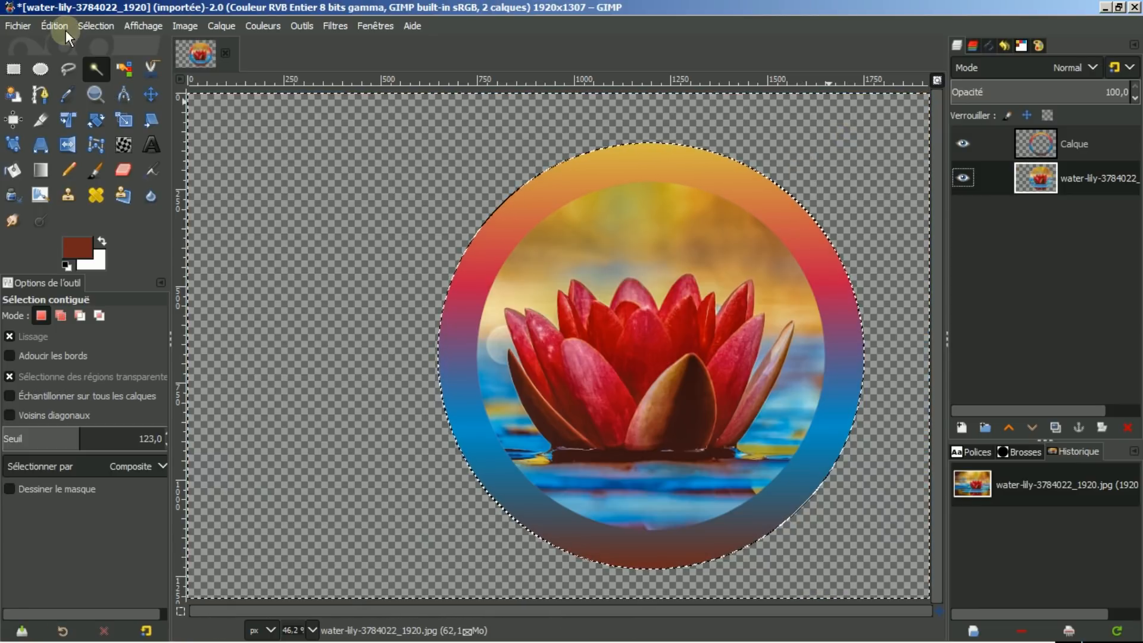
# Deselect and crop the image to about 1191 × 1173 px around the ring.
pyautogui.click(83, 25)
pyautogui.click(99, 66)
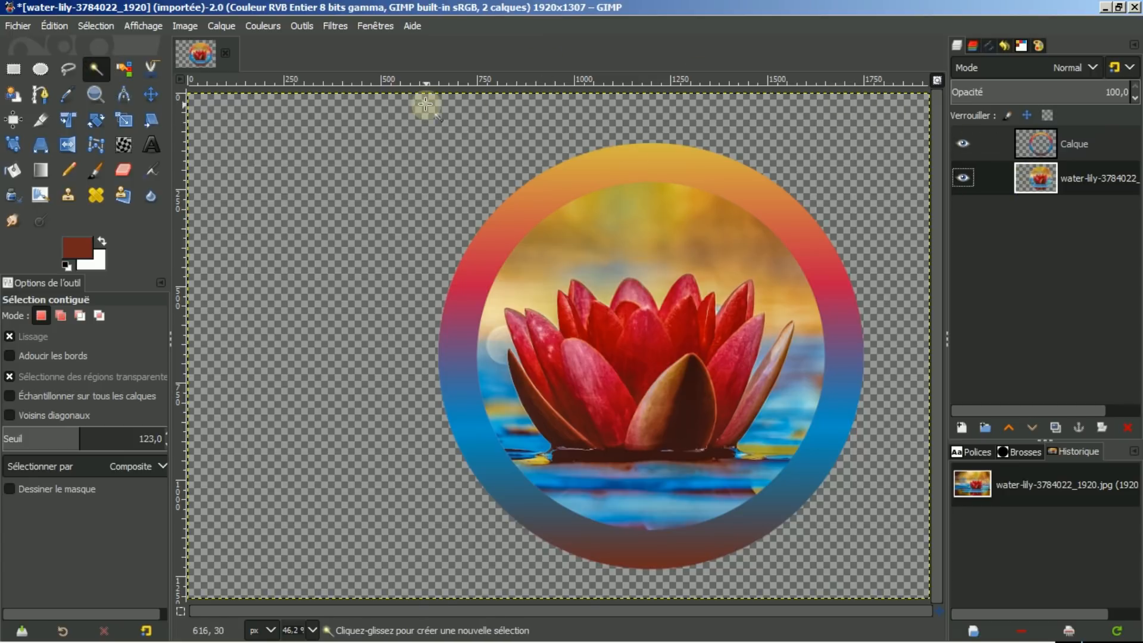
pyautogui.click(39, 120)
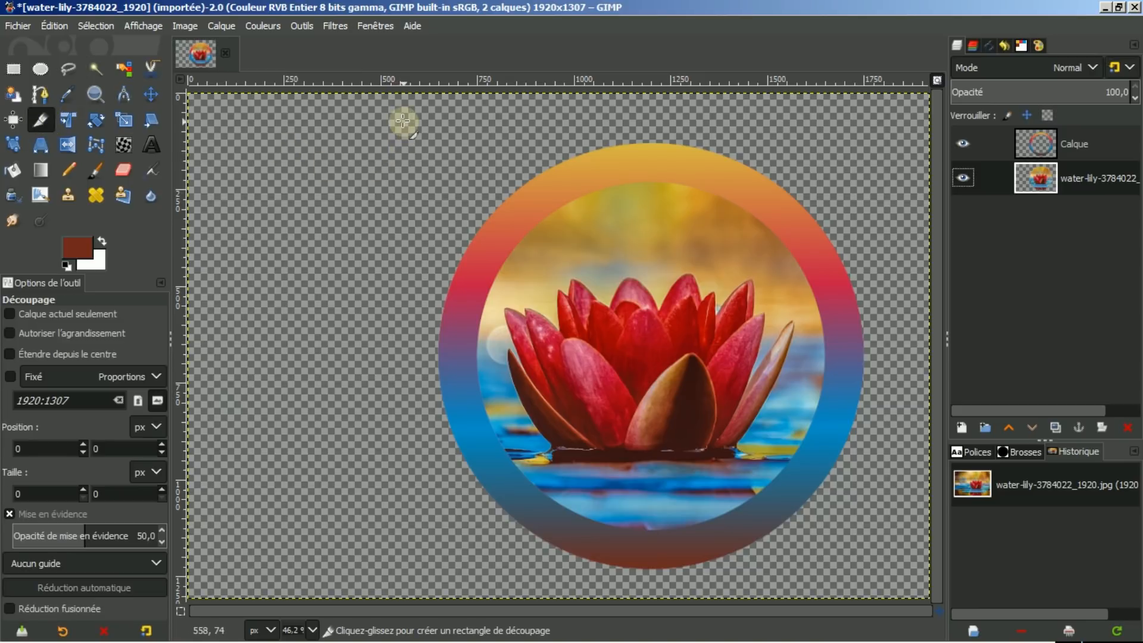
pyautogui.moveTo(404, 122); pyautogui.dragTo(879, 578)
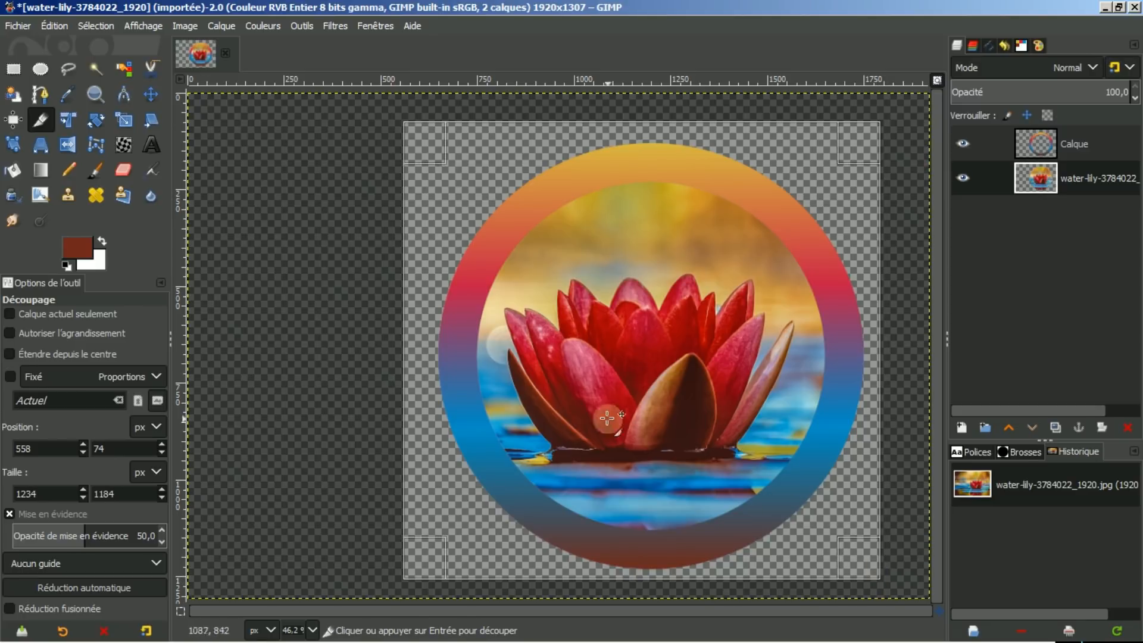
pyautogui.moveTo(431, 356); pyautogui.dragTo(444, 357)
pyautogui.moveTo(661, 141); pyautogui.dragTo(661, 145)
pyautogui.click(627, 375)
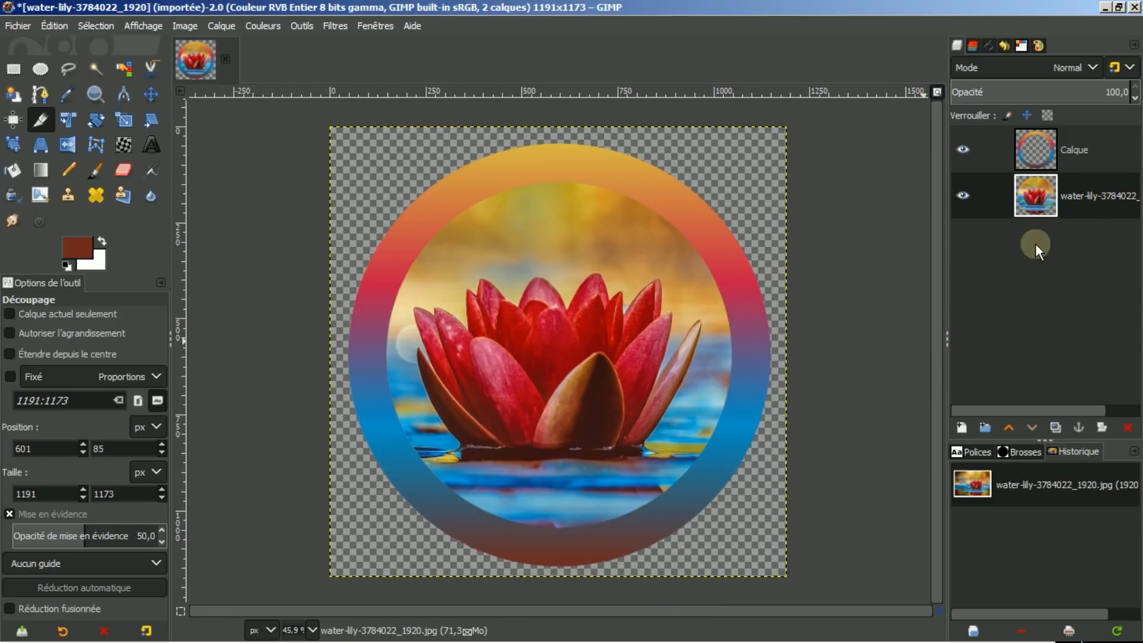
# Add a new white-filled layer and move it below the photo layer.
pyautogui.click(961, 427)
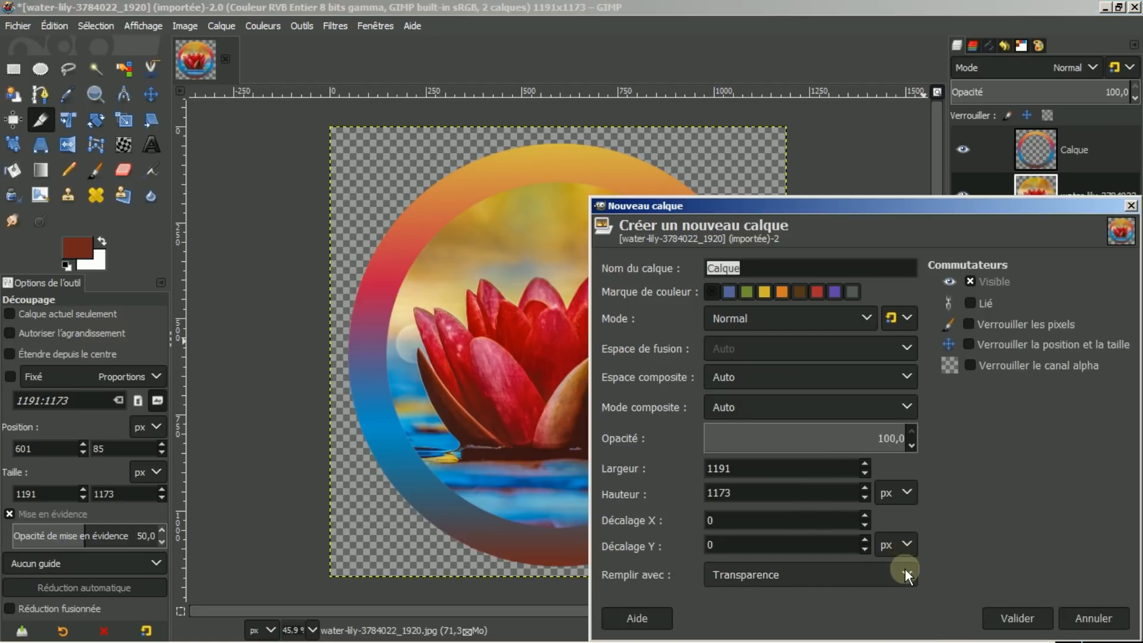
pyautogui.click(904, 569)
pyautogui.click(804, 552)
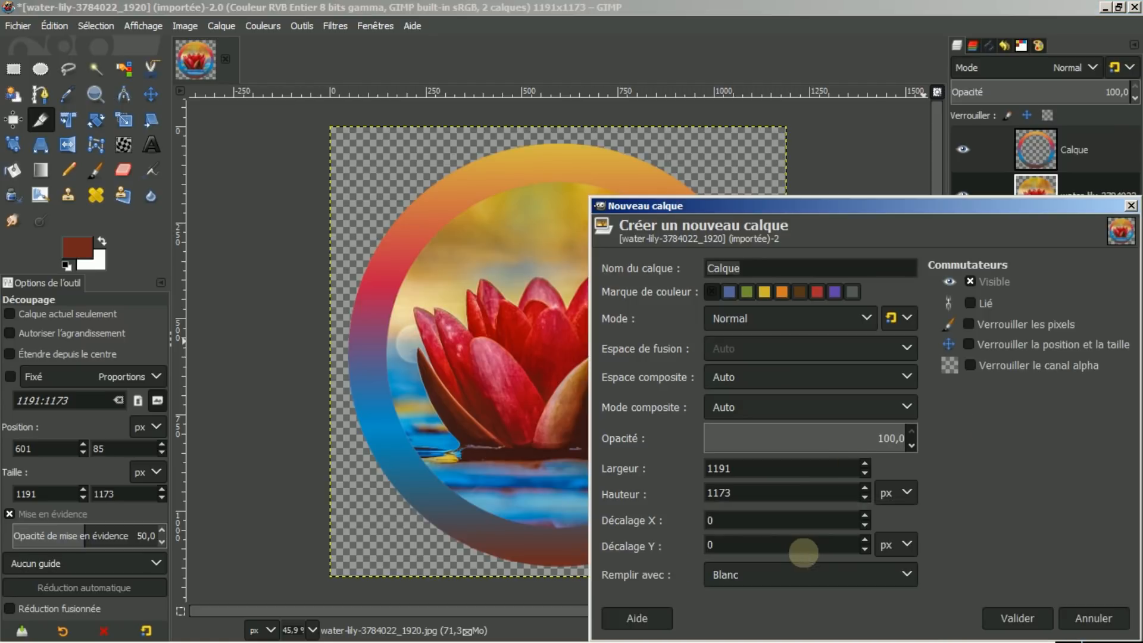
pyautogui.click(1017, 619)
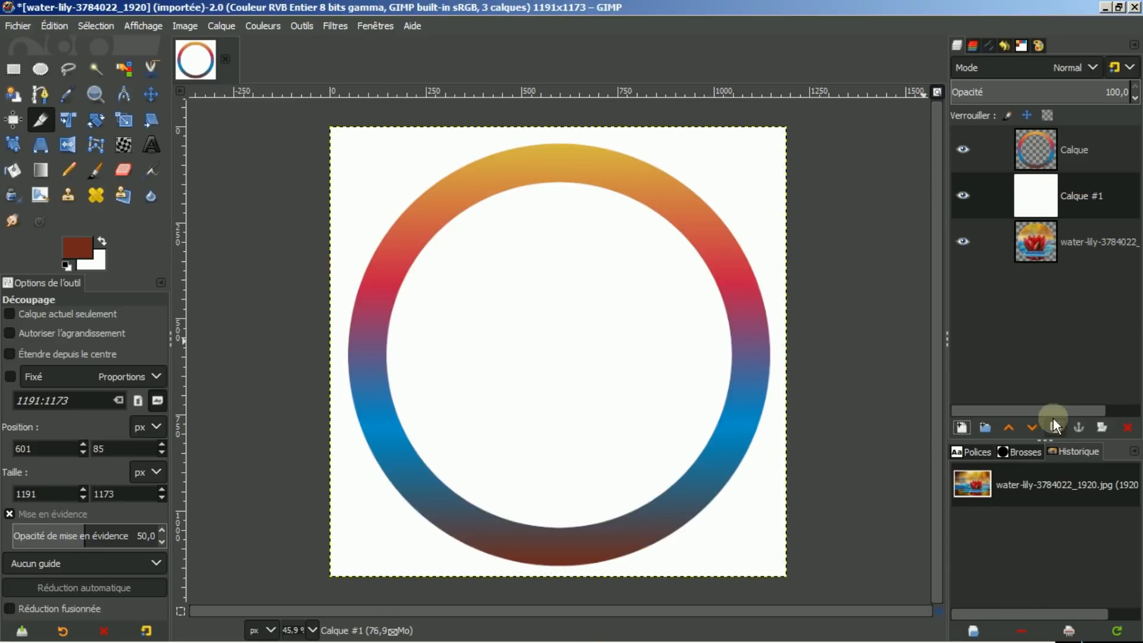
pyautogui.click(1030, 428)
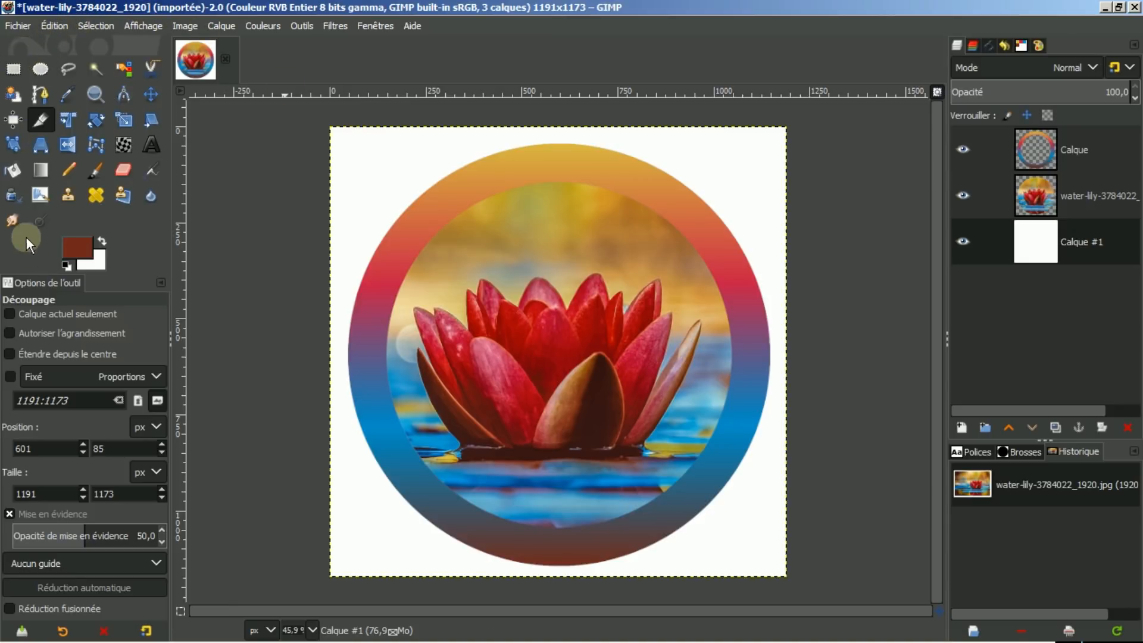
# Select the Gradient tool and open the gradient chooser.
pyautogui.click(37, 169)
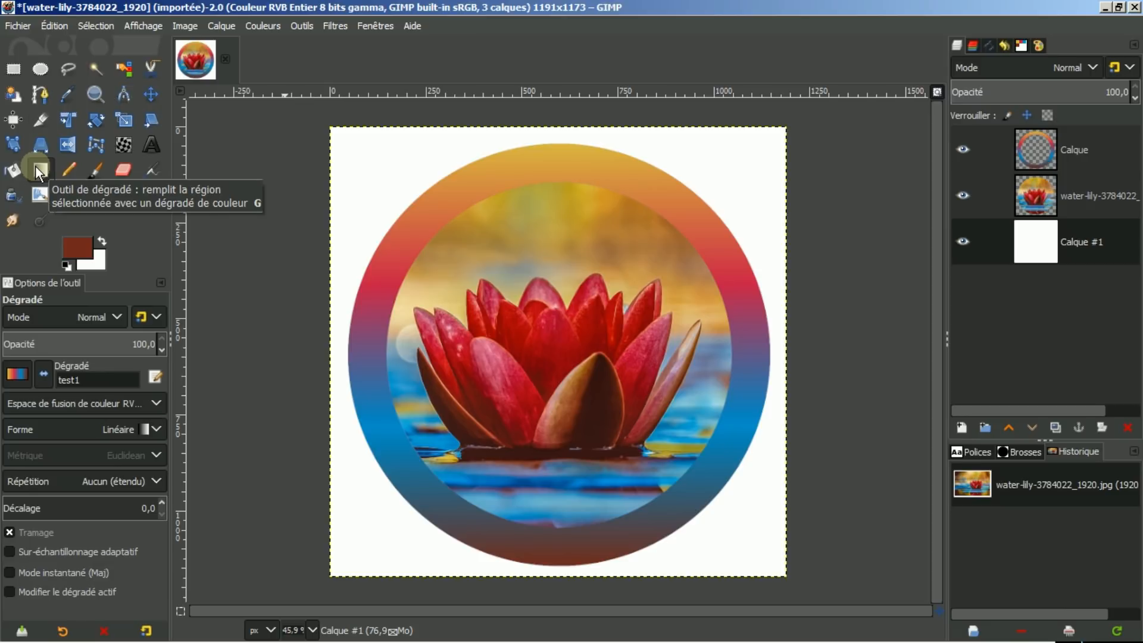
pyautogui.click(19, 375)
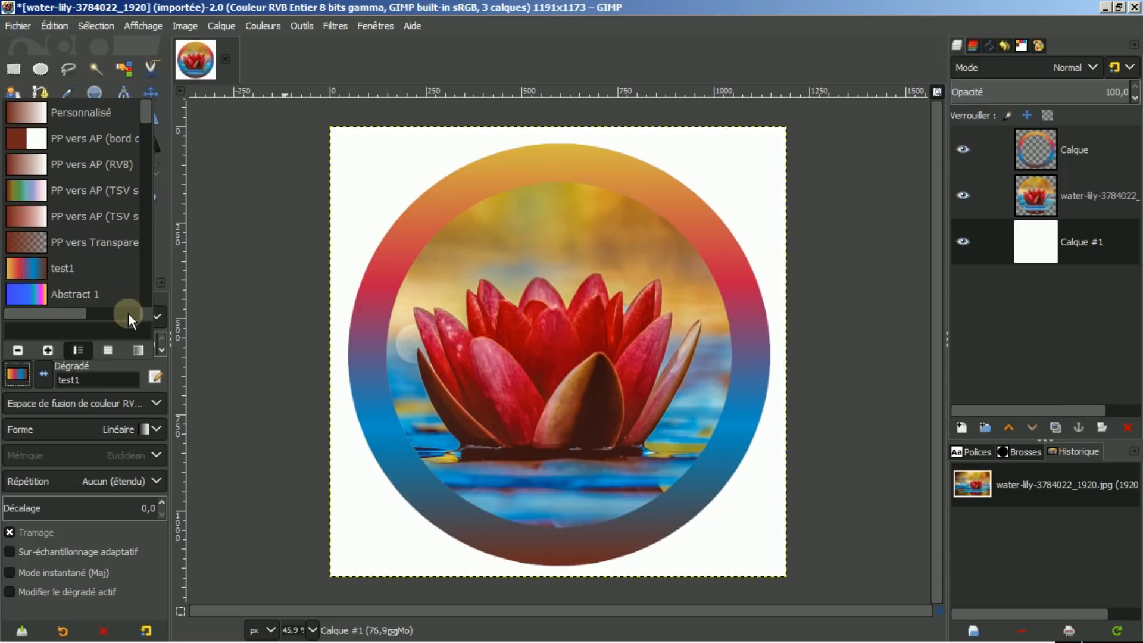
pyautogui.click(364, 63)
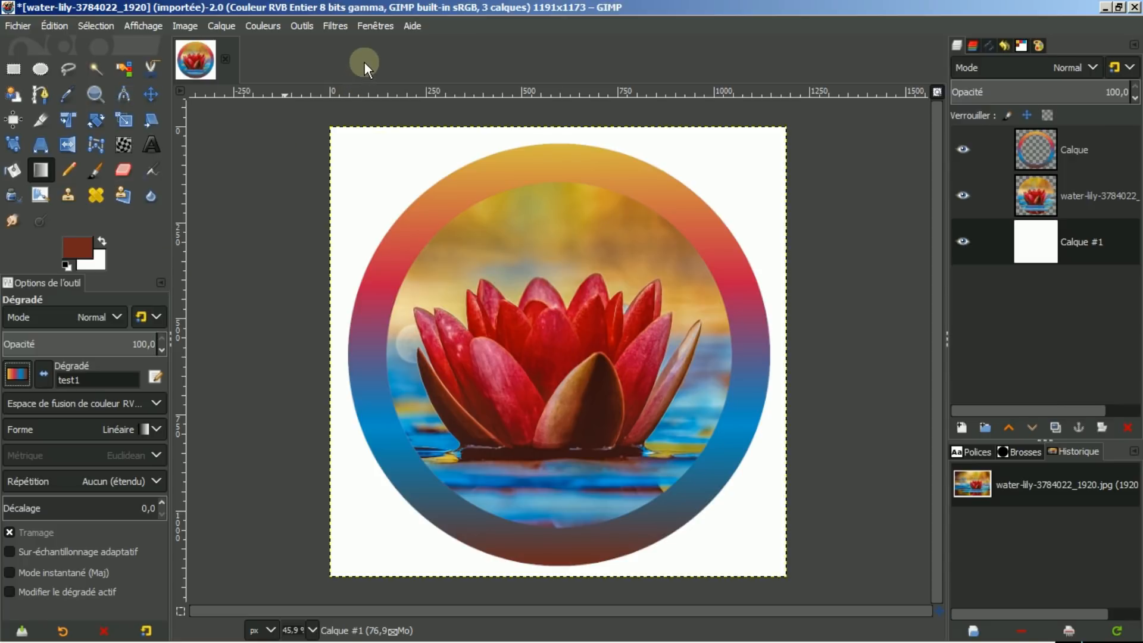